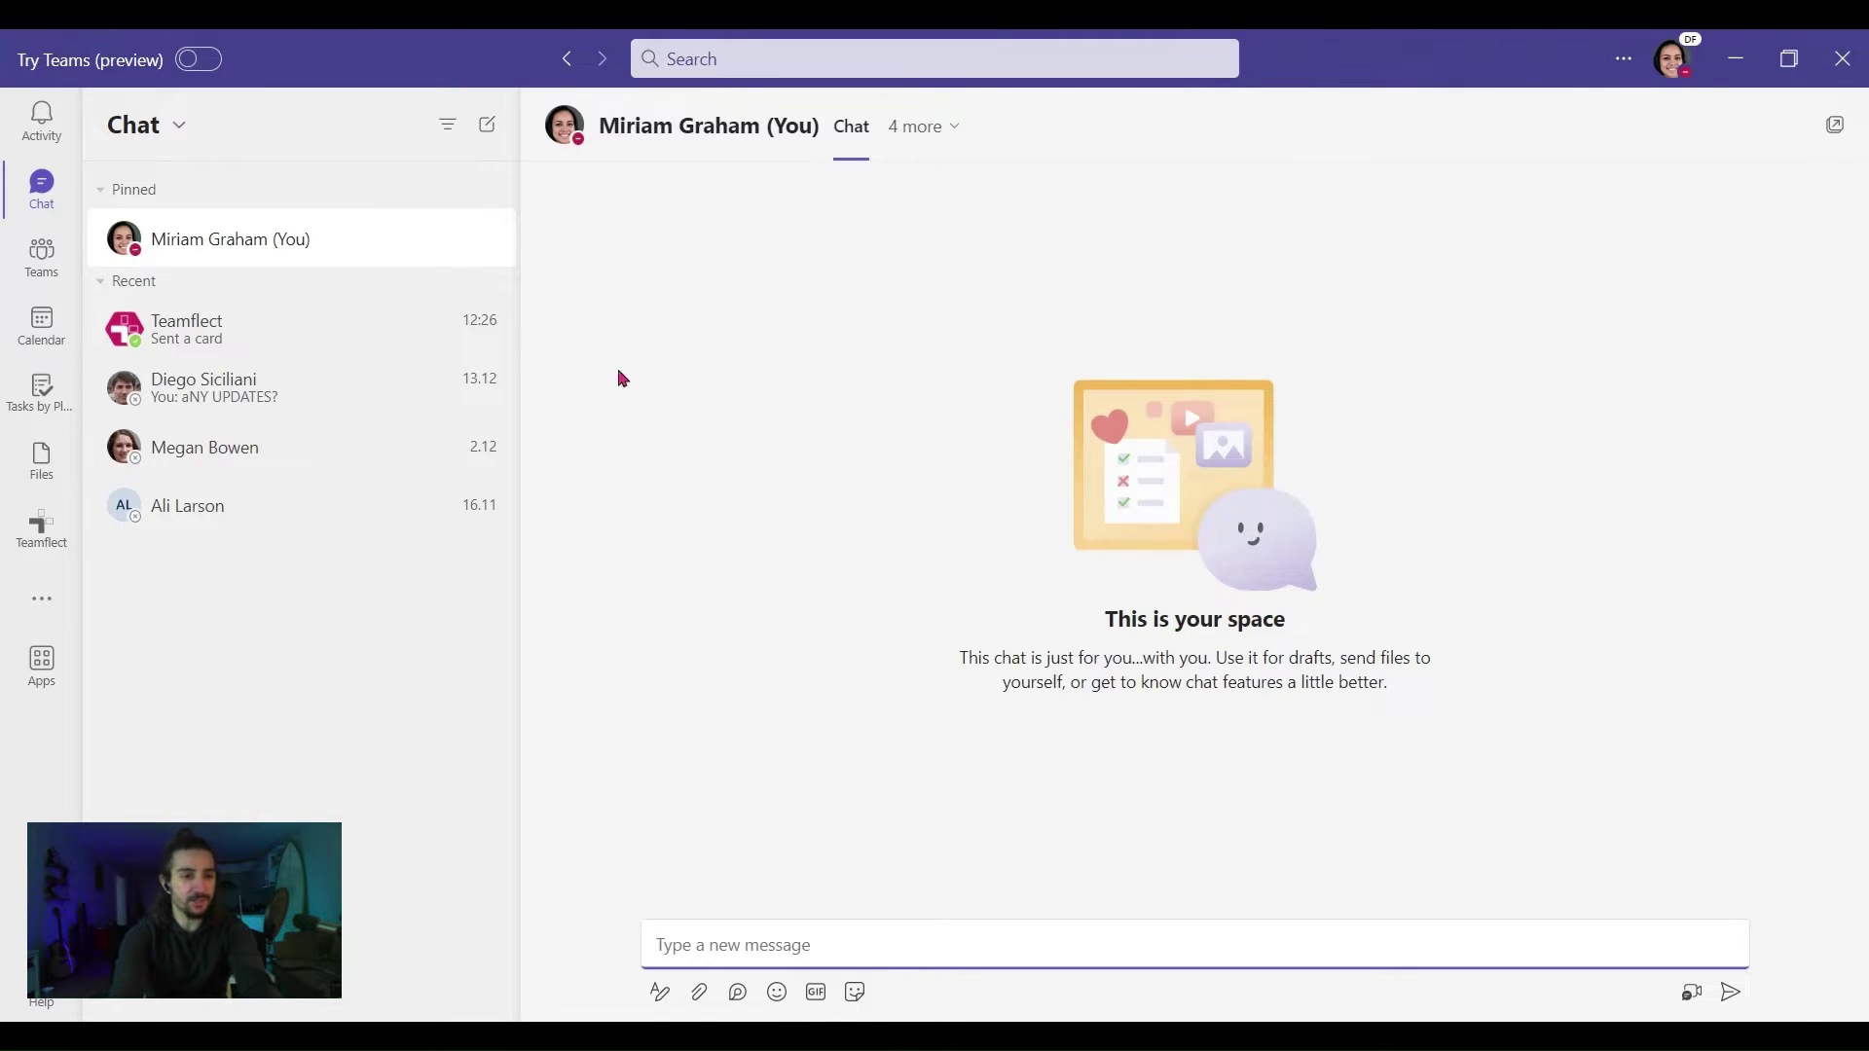
- Create a calendar meeting for Wednesday, 14.12.2022 at 14:00, titled "Social Media Meeting (weekly)"
left_click(45, 335)
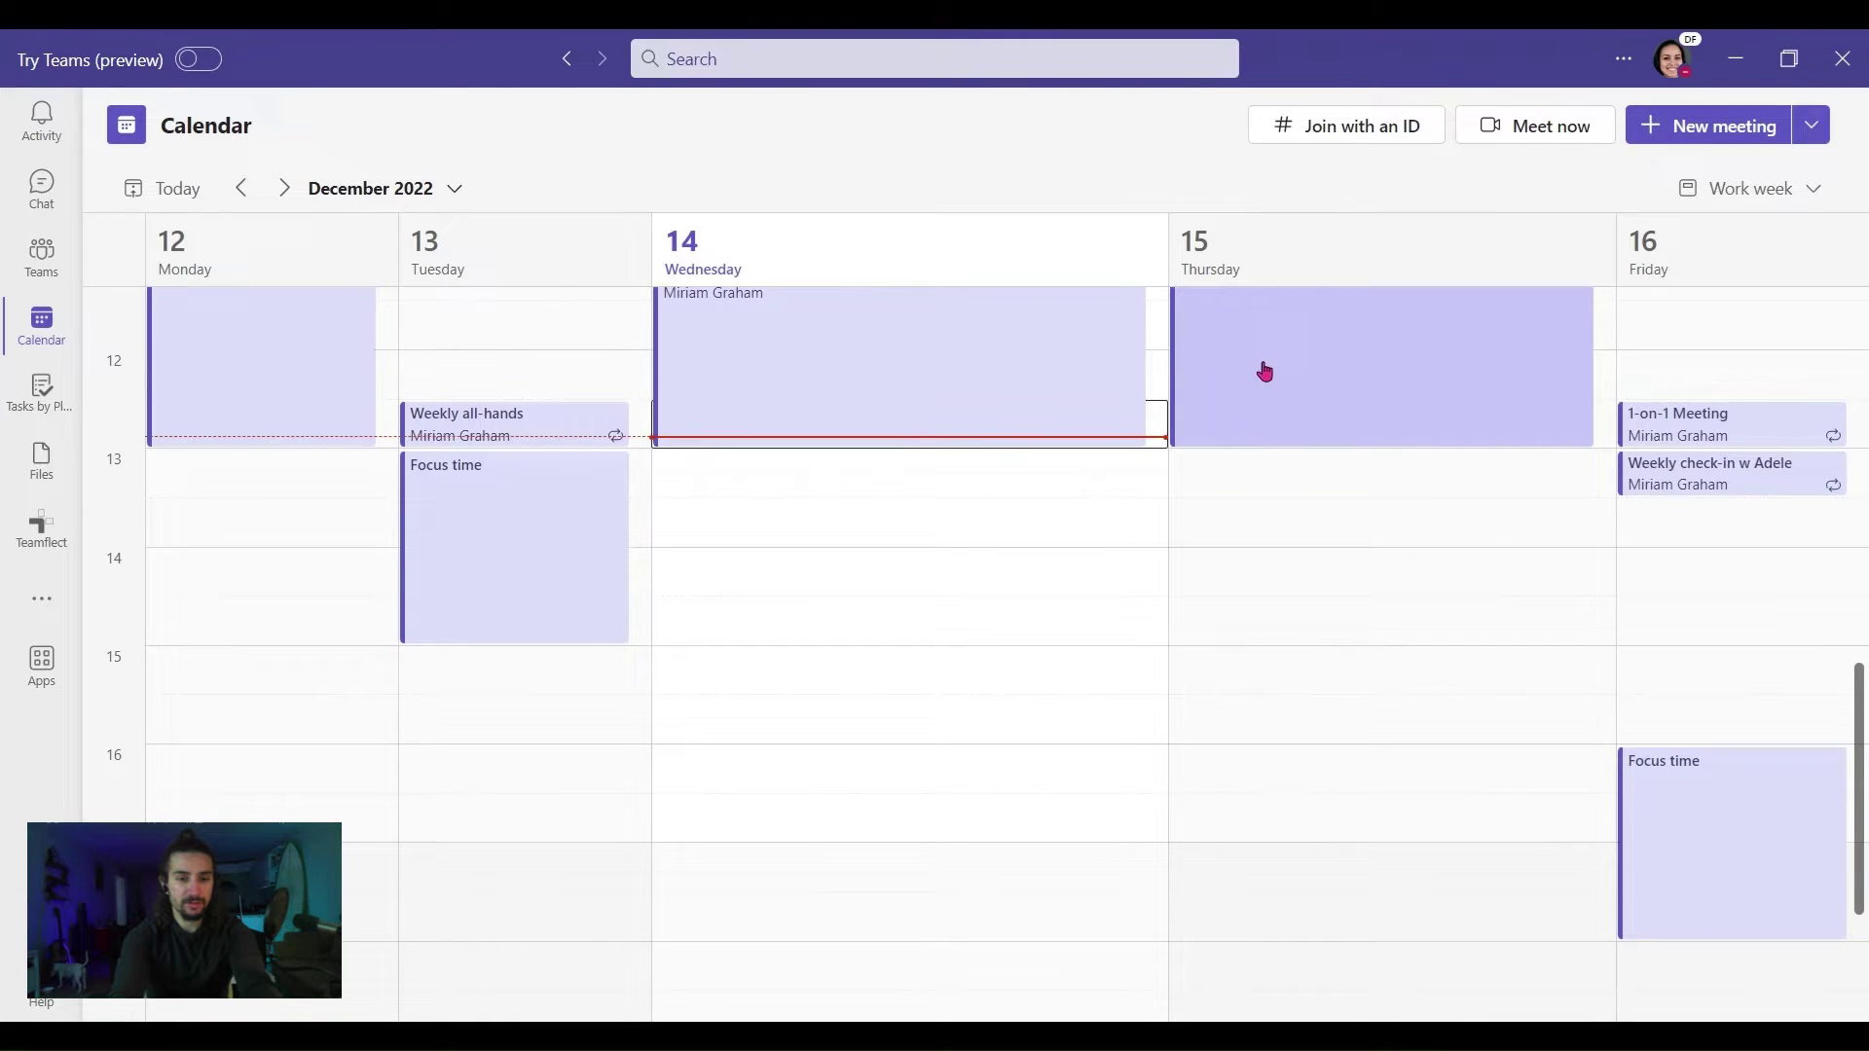
left_click(728, 571)
double_click(728, 571)
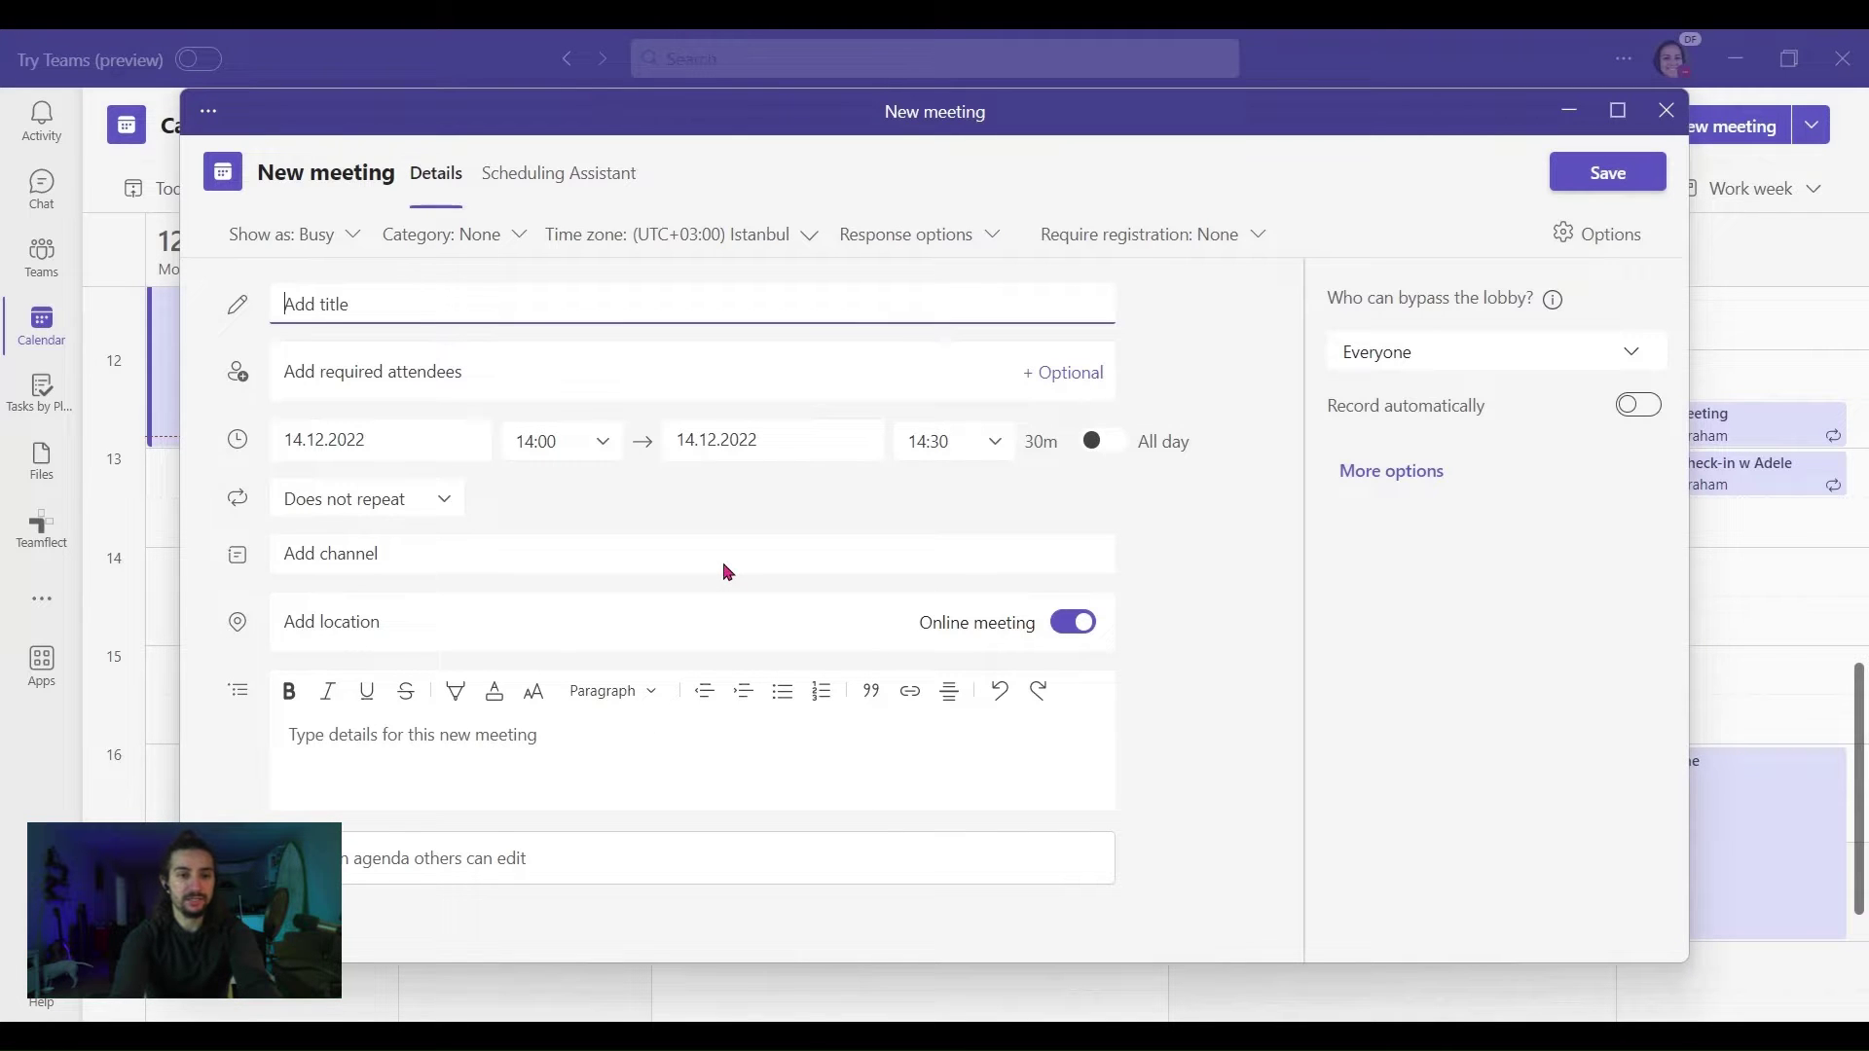
type("Social Media Meeting (weekly")
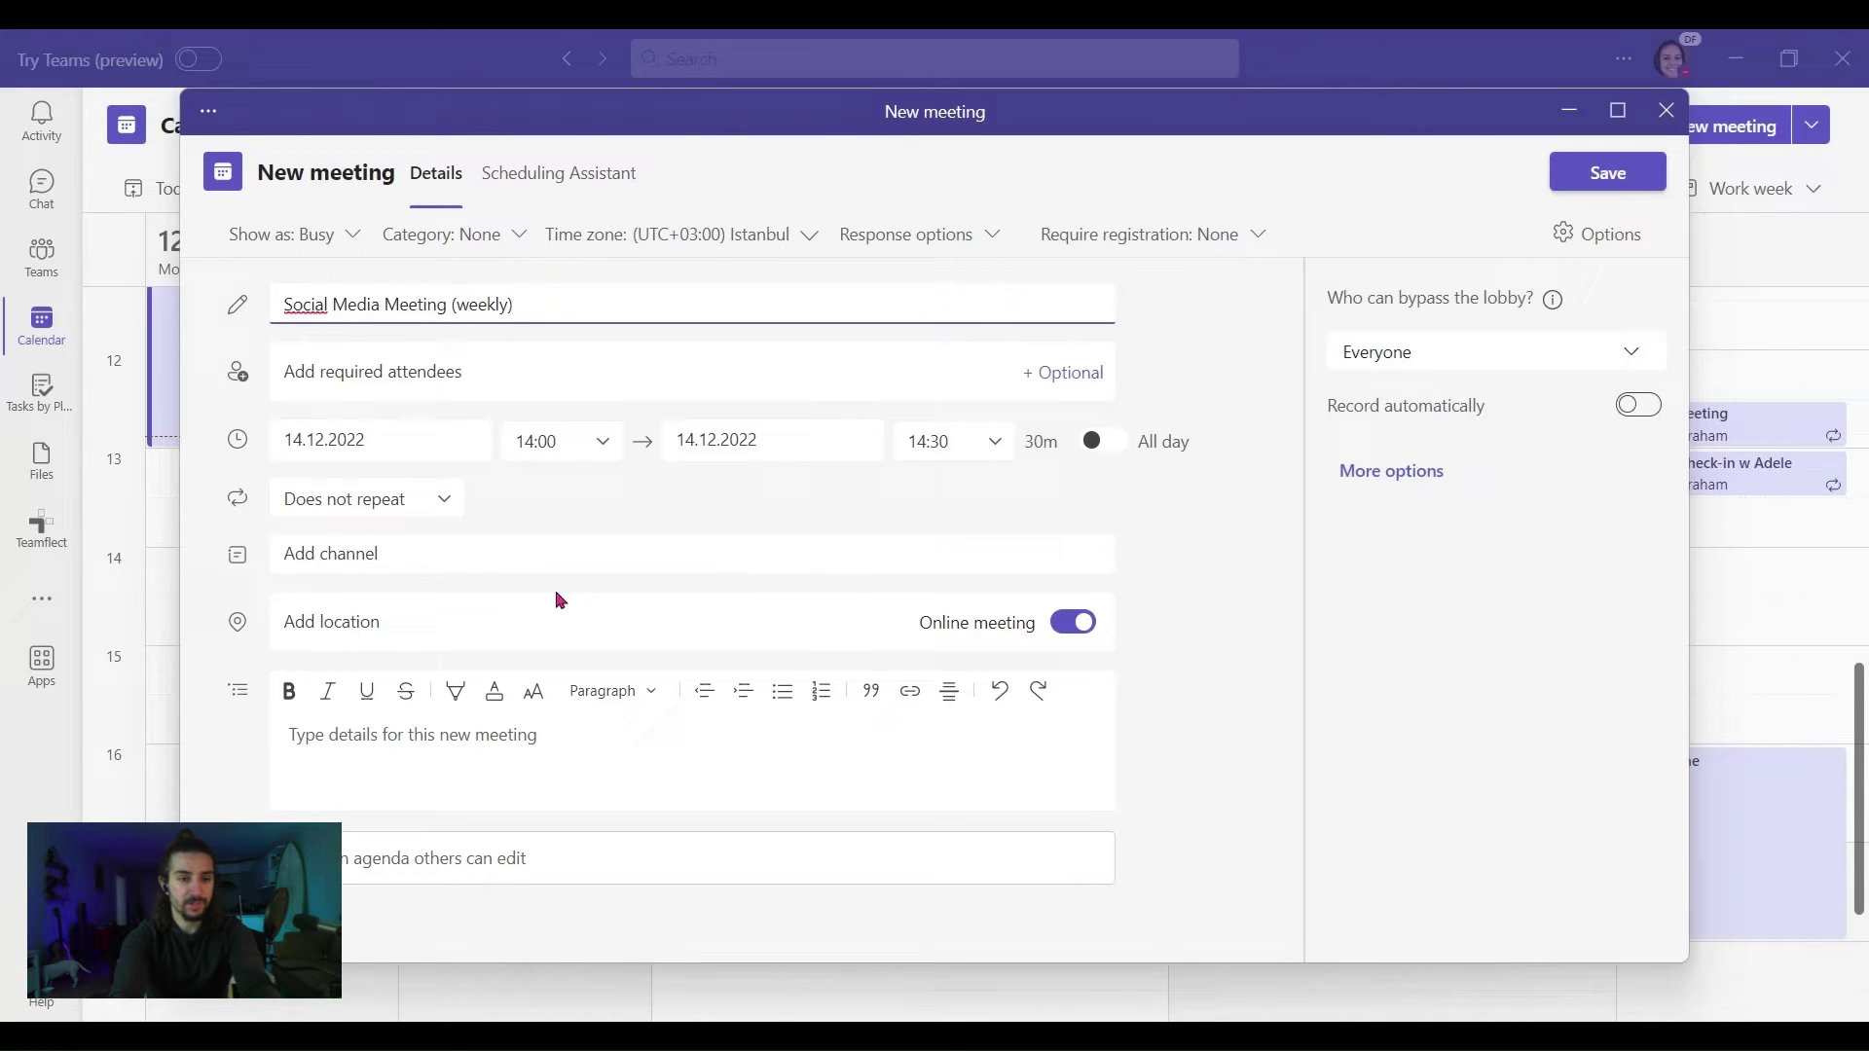
- Add three coworkers, including the Retail Manager and the Marketing Assistant, as required attendees of the meeting
left_click(322, 375)
type("ad")
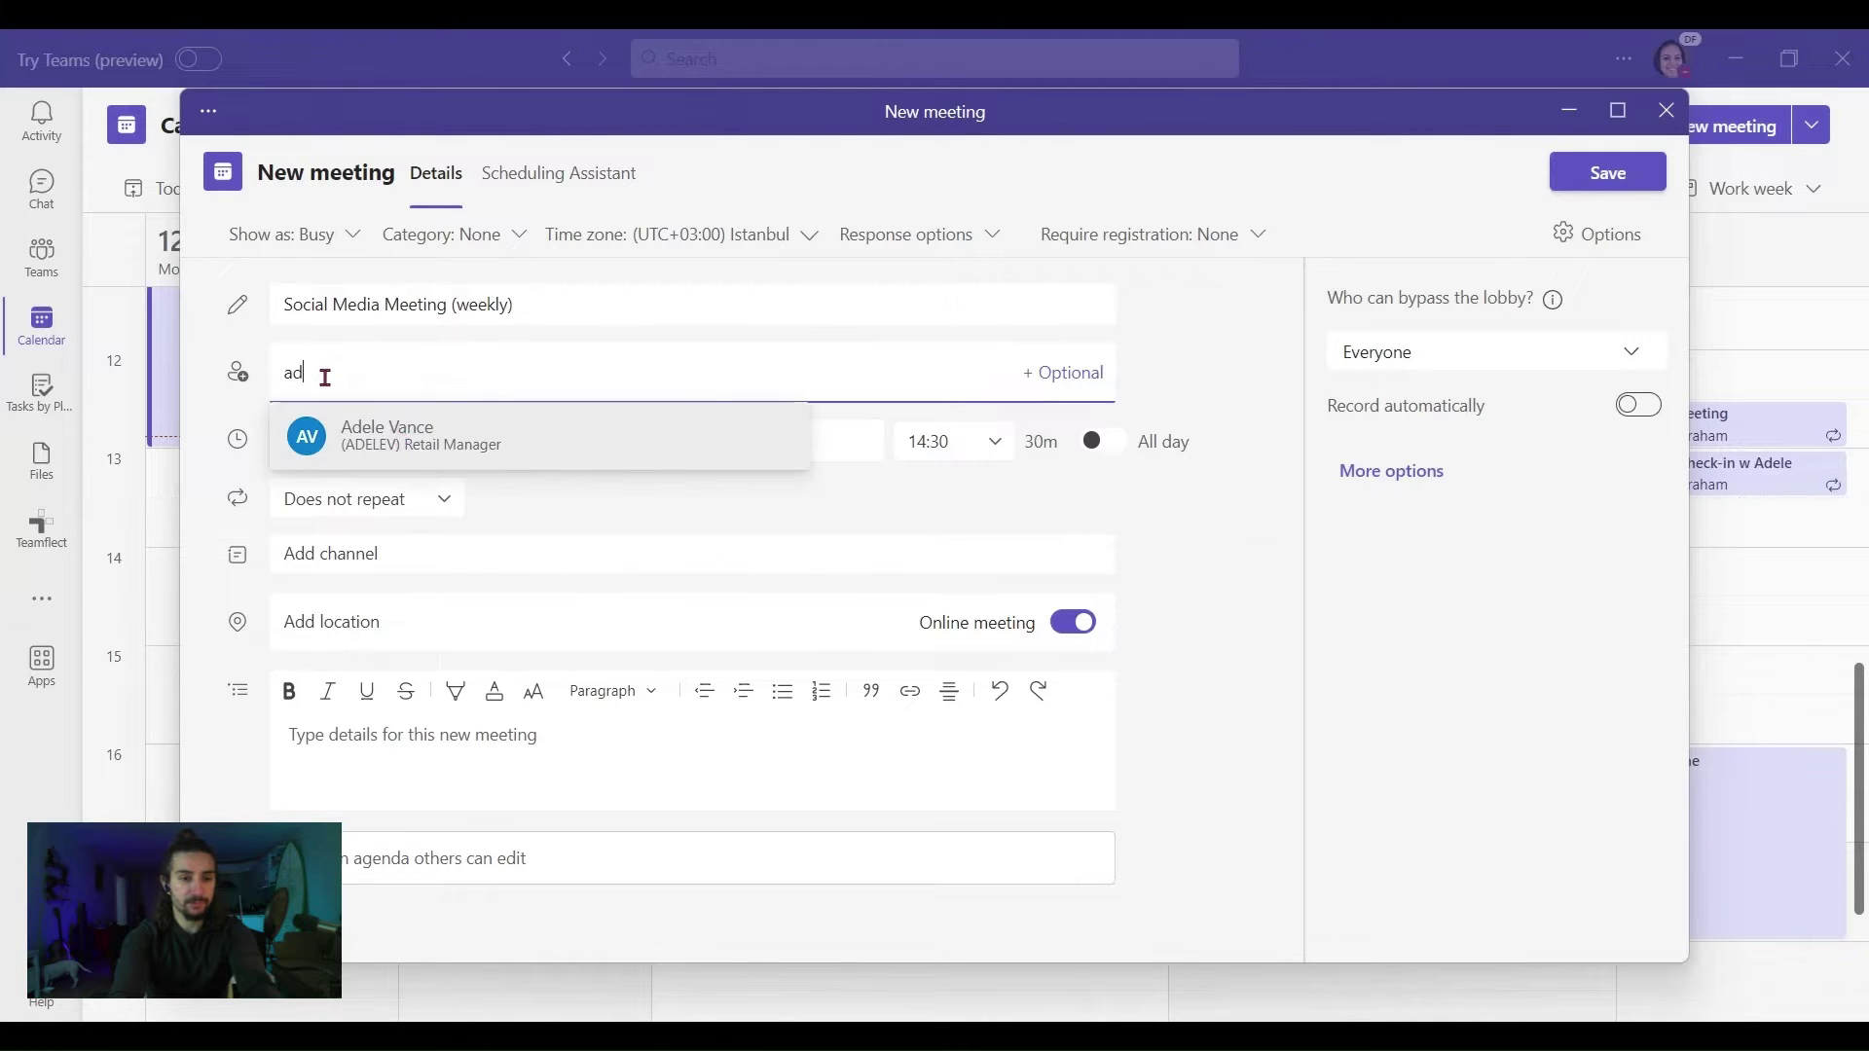
left_click(352, 438)
type("le")
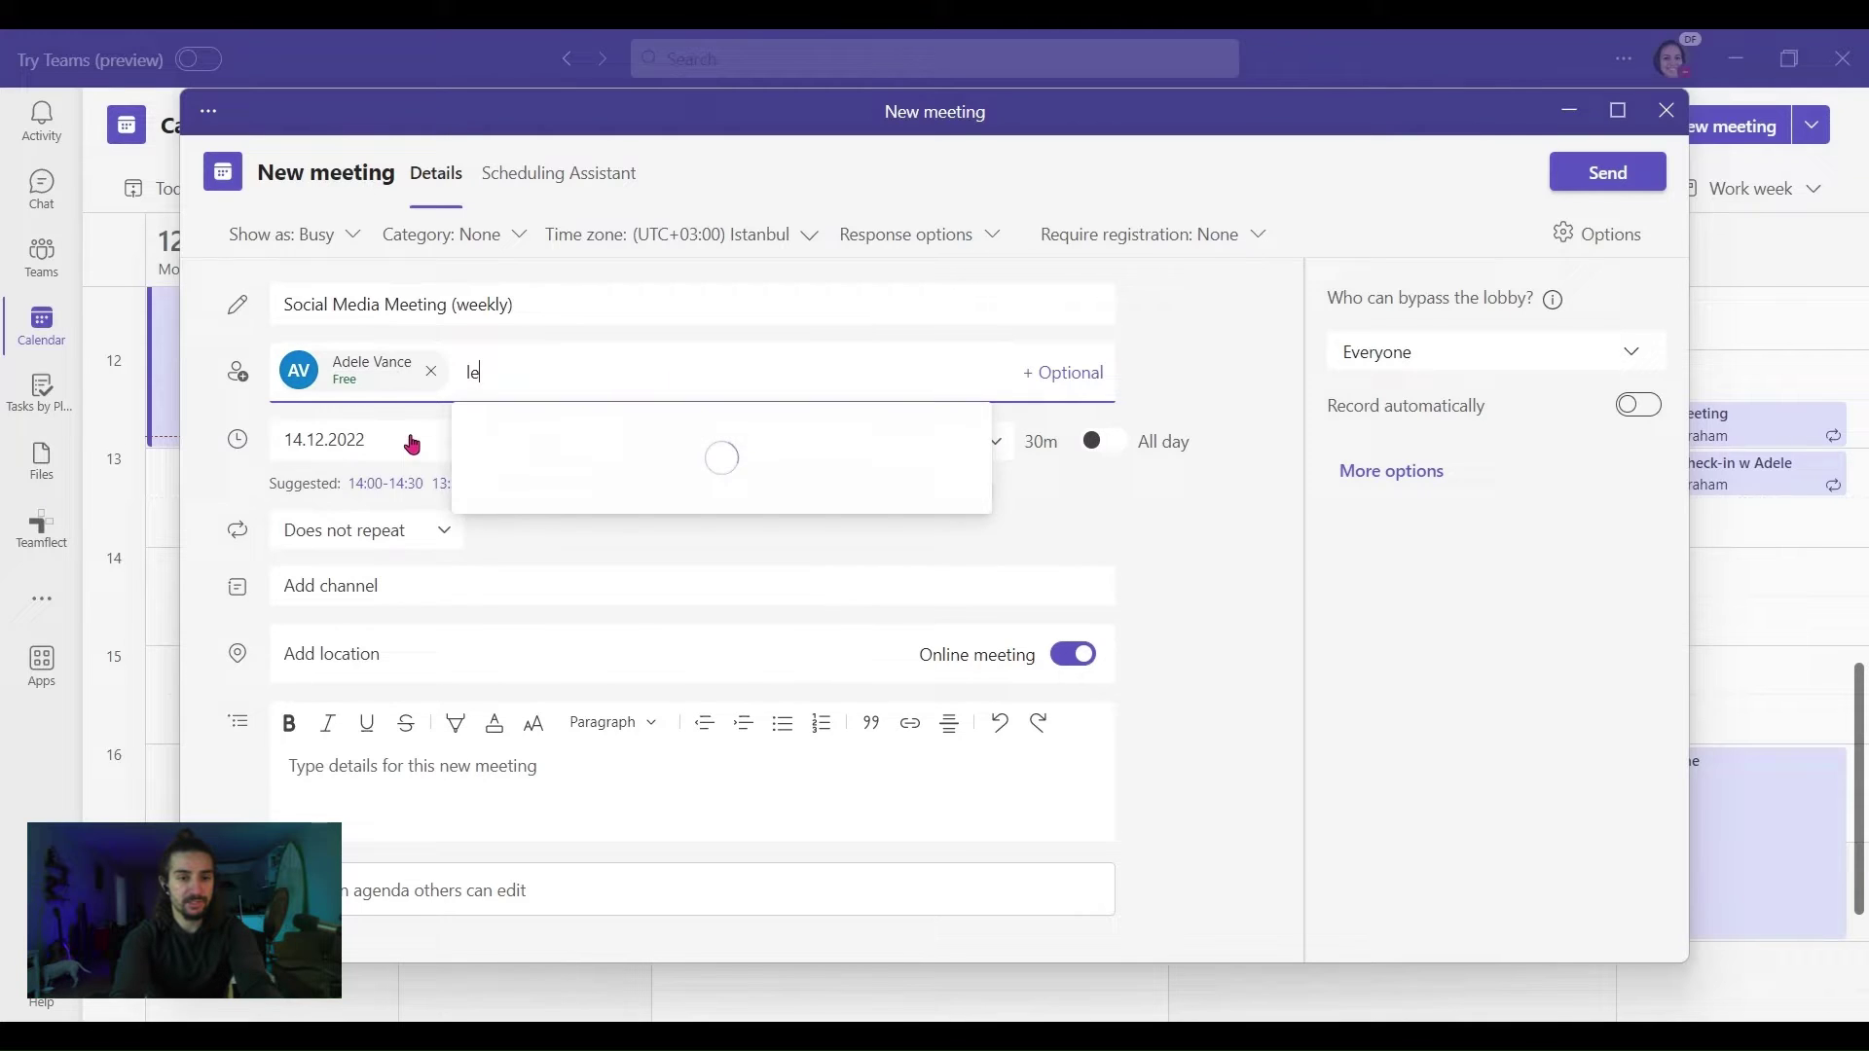
left_click(588, 438)
type("ale")
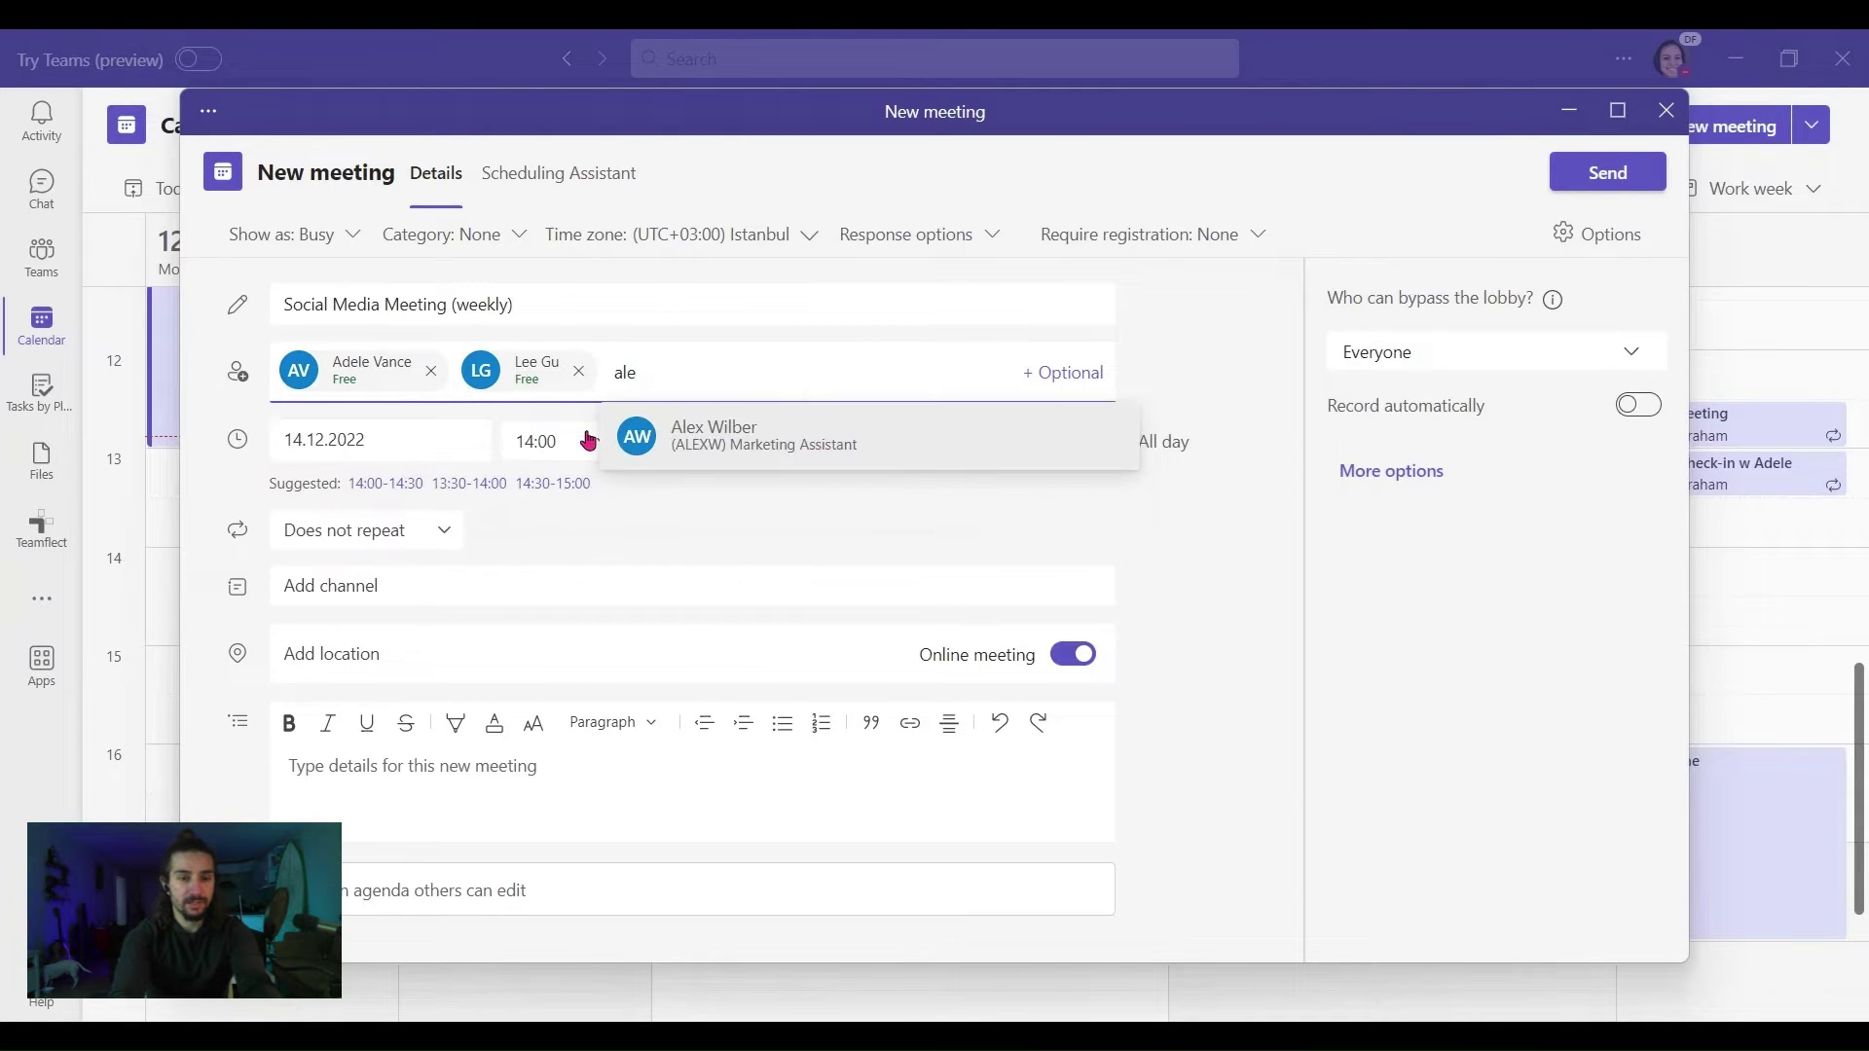
left_click(703, 434)
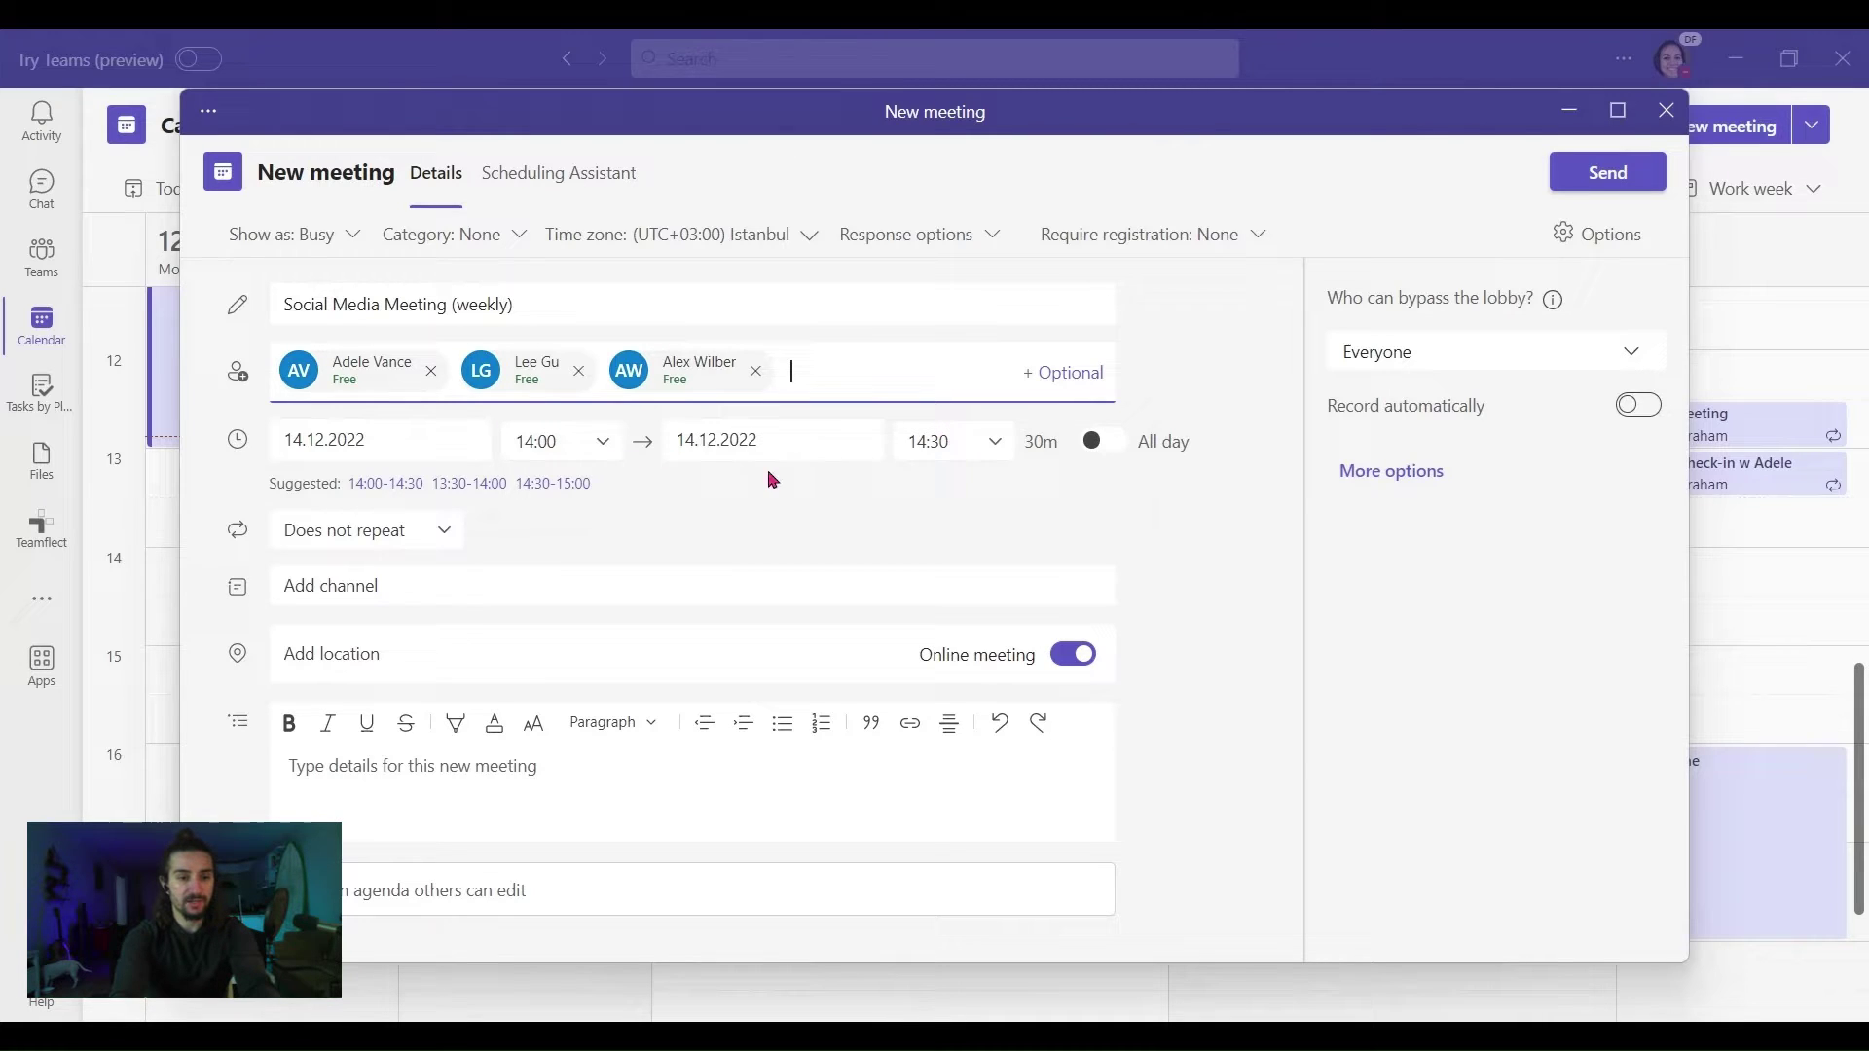
- Make the meeting repeat weekly on Wednesday, starting 14.12.2022 and ending 11.01.2023
left_click(446, 536)
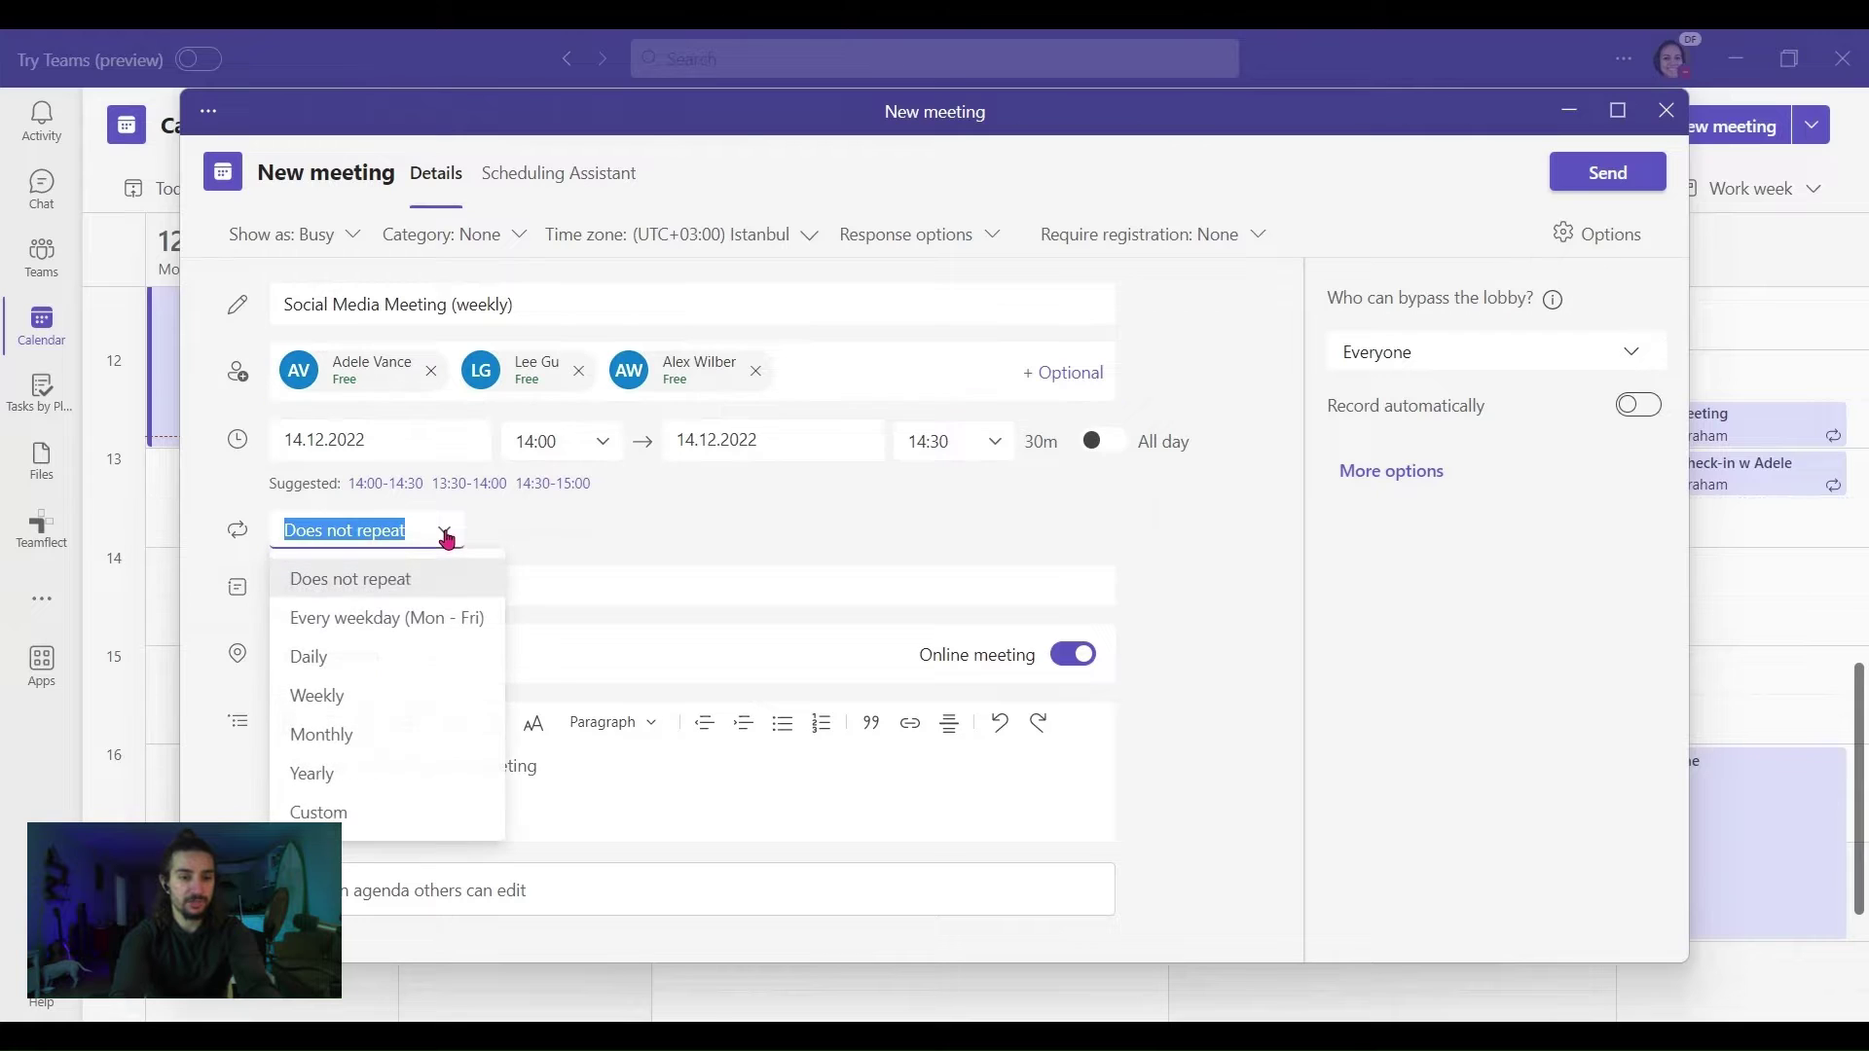
left_click(332, 700)
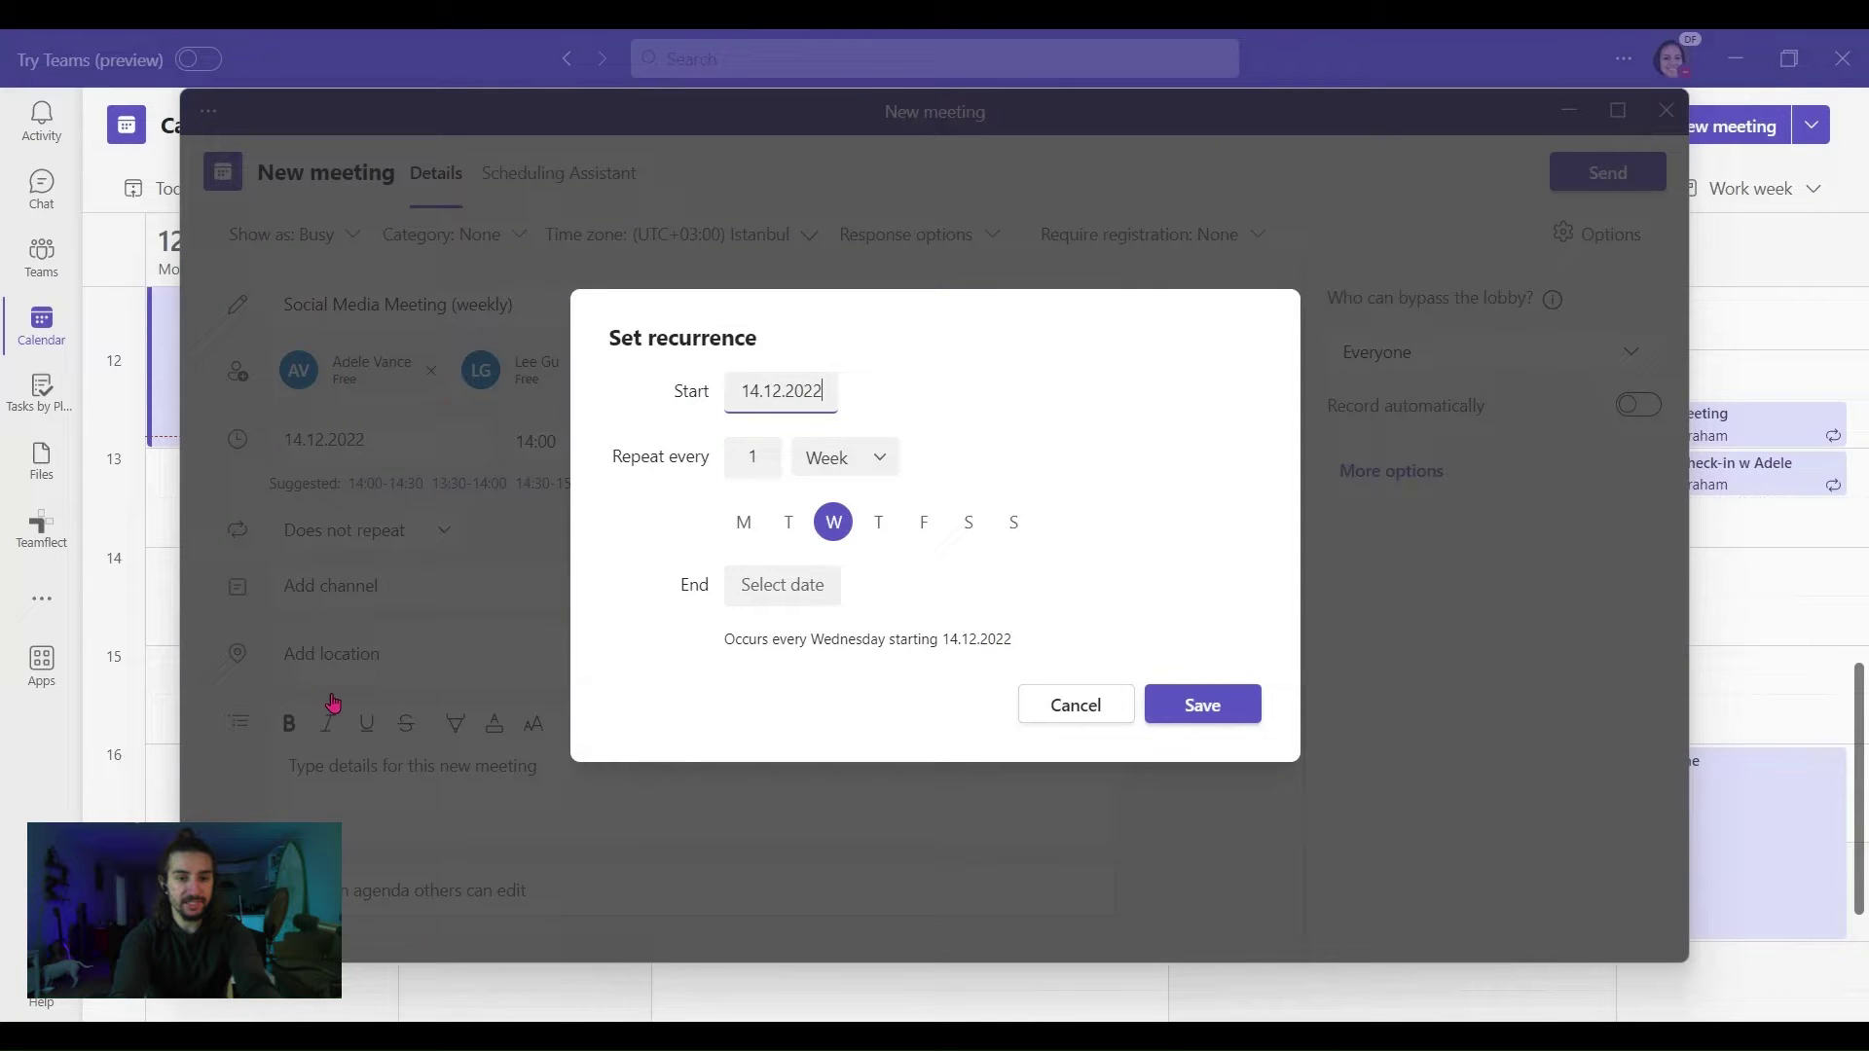
left_click(808, 585)
left_click(990, 633)
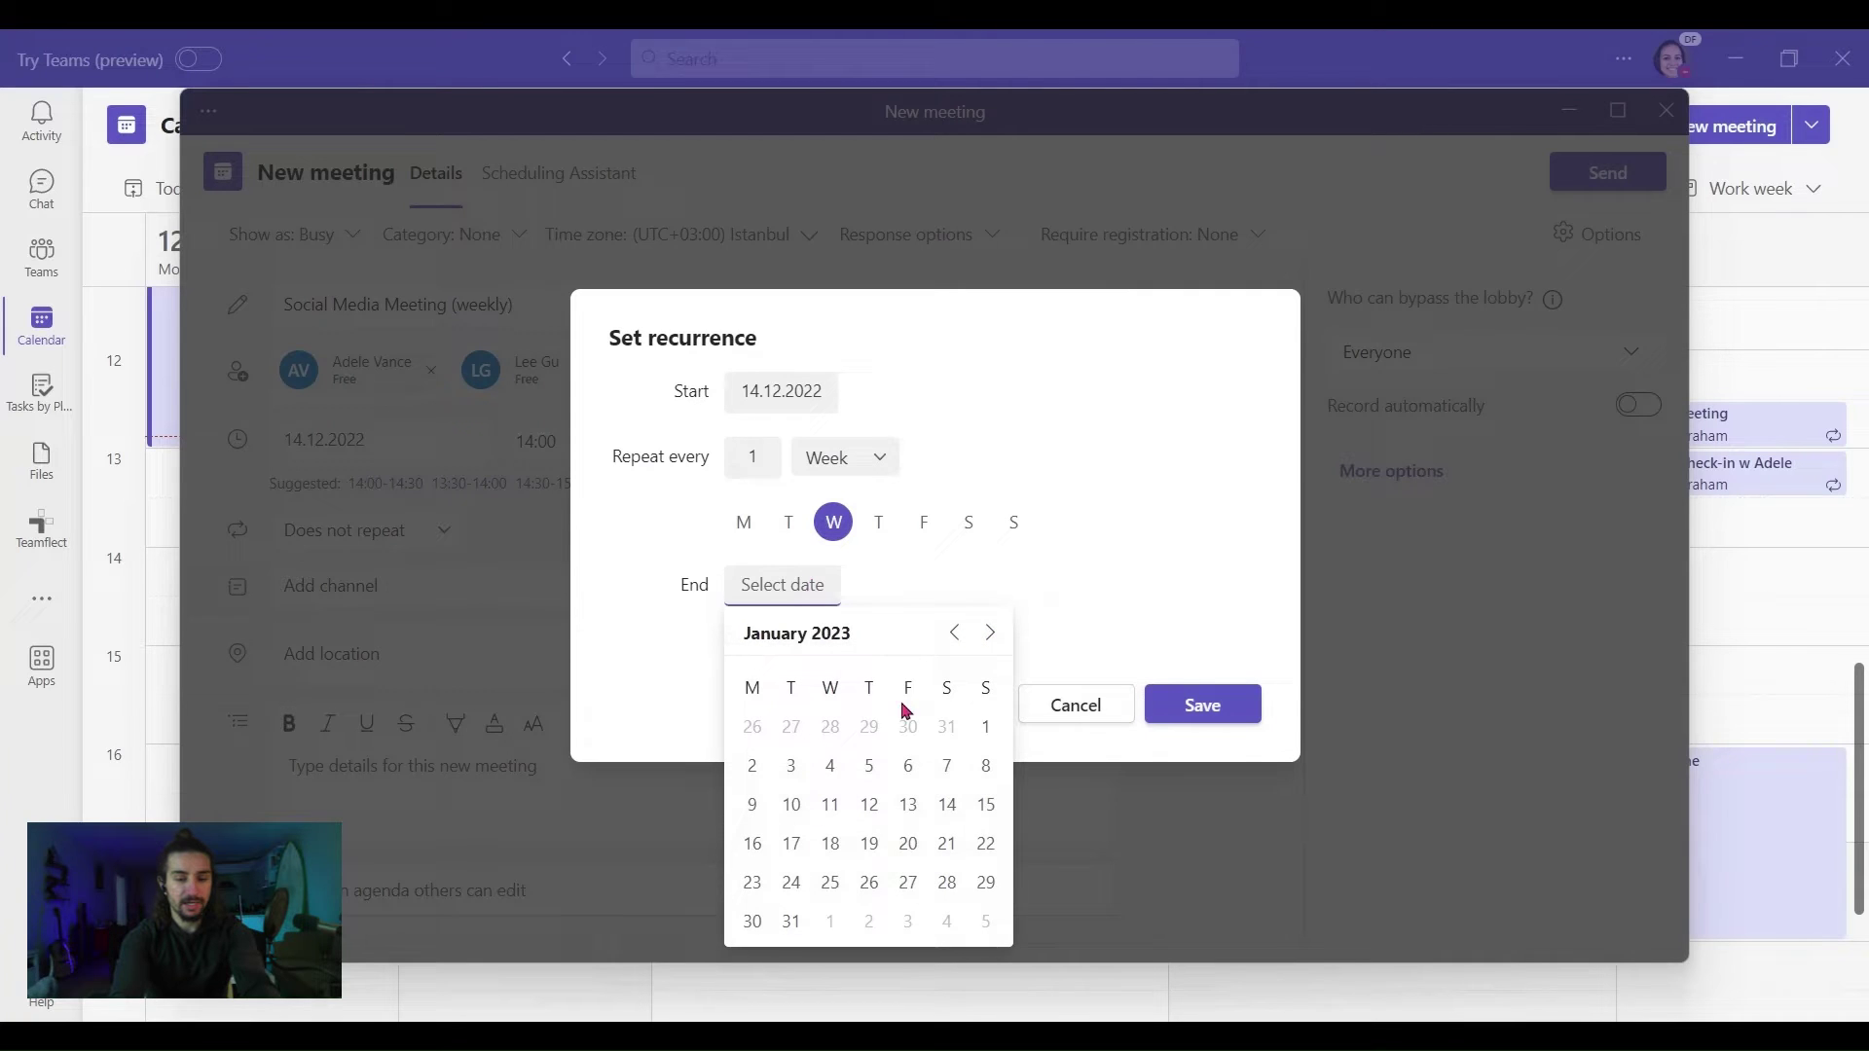
left_click(830, 804)
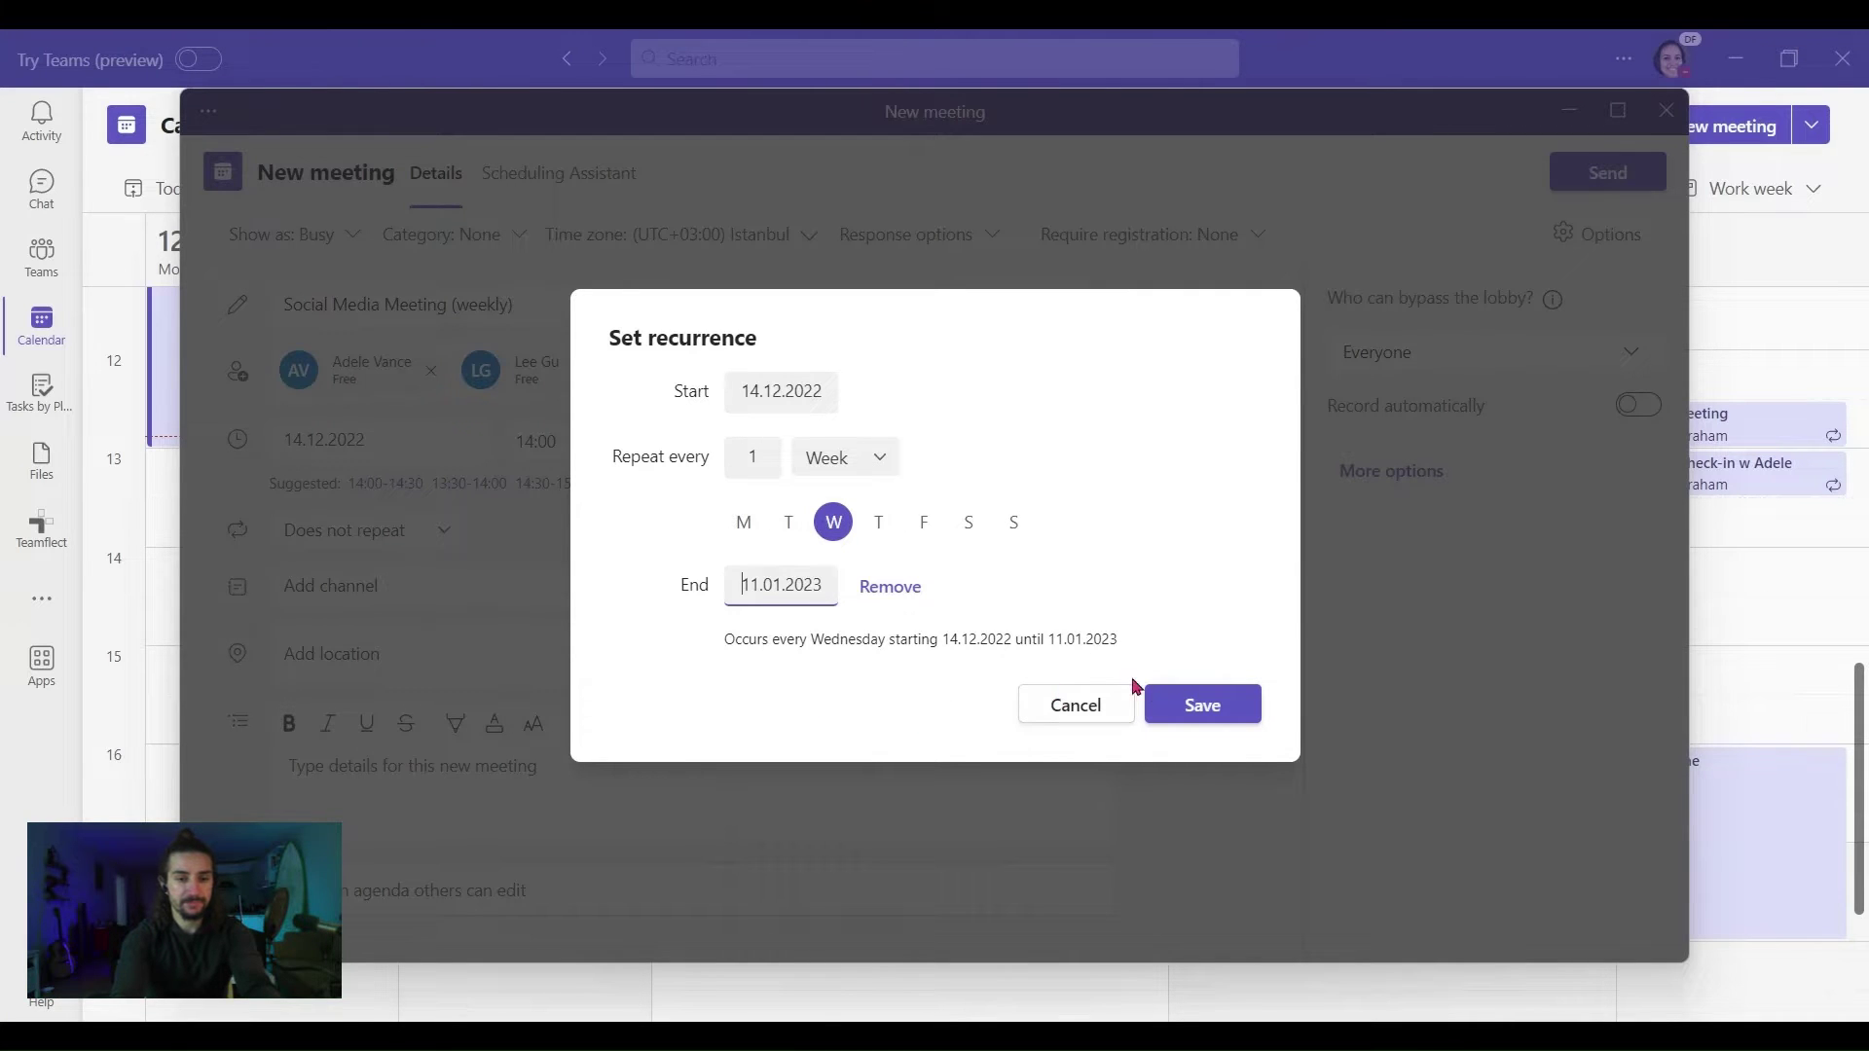
left_click(1193, 703)
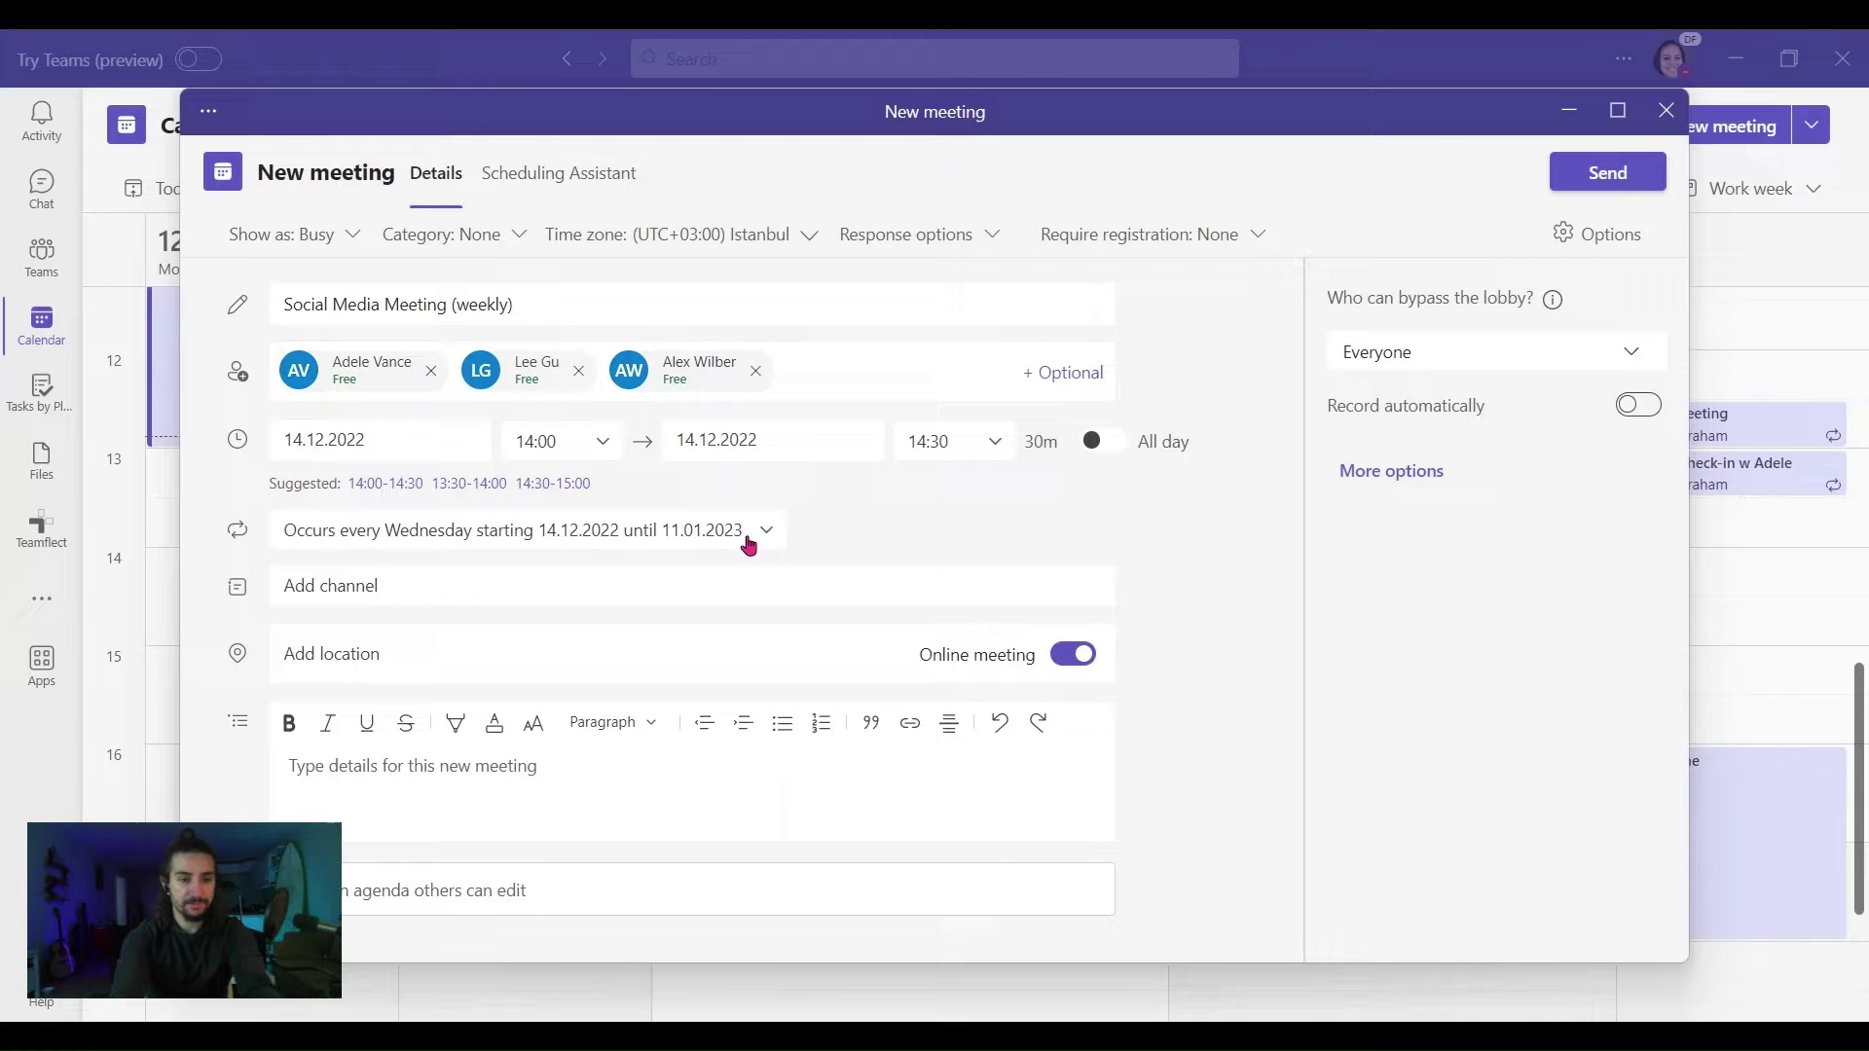
left_click(312, 588)
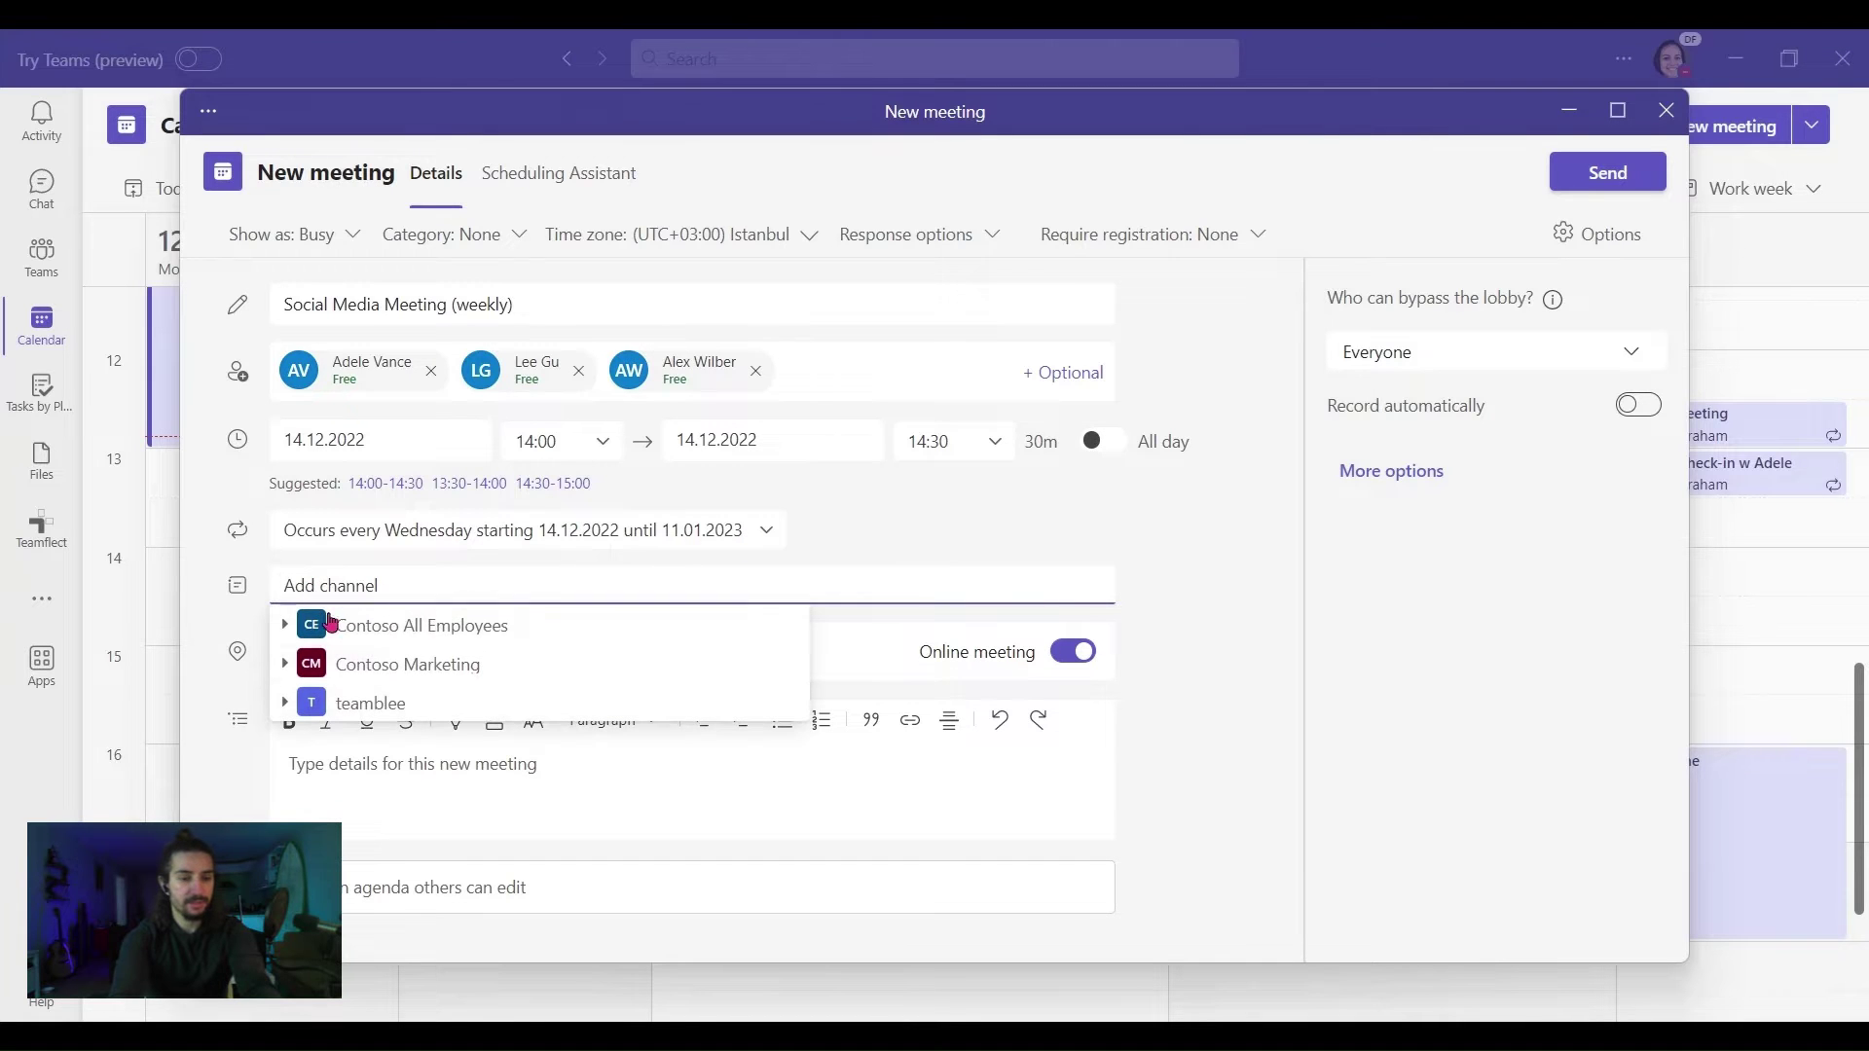
left_click(230, 647)
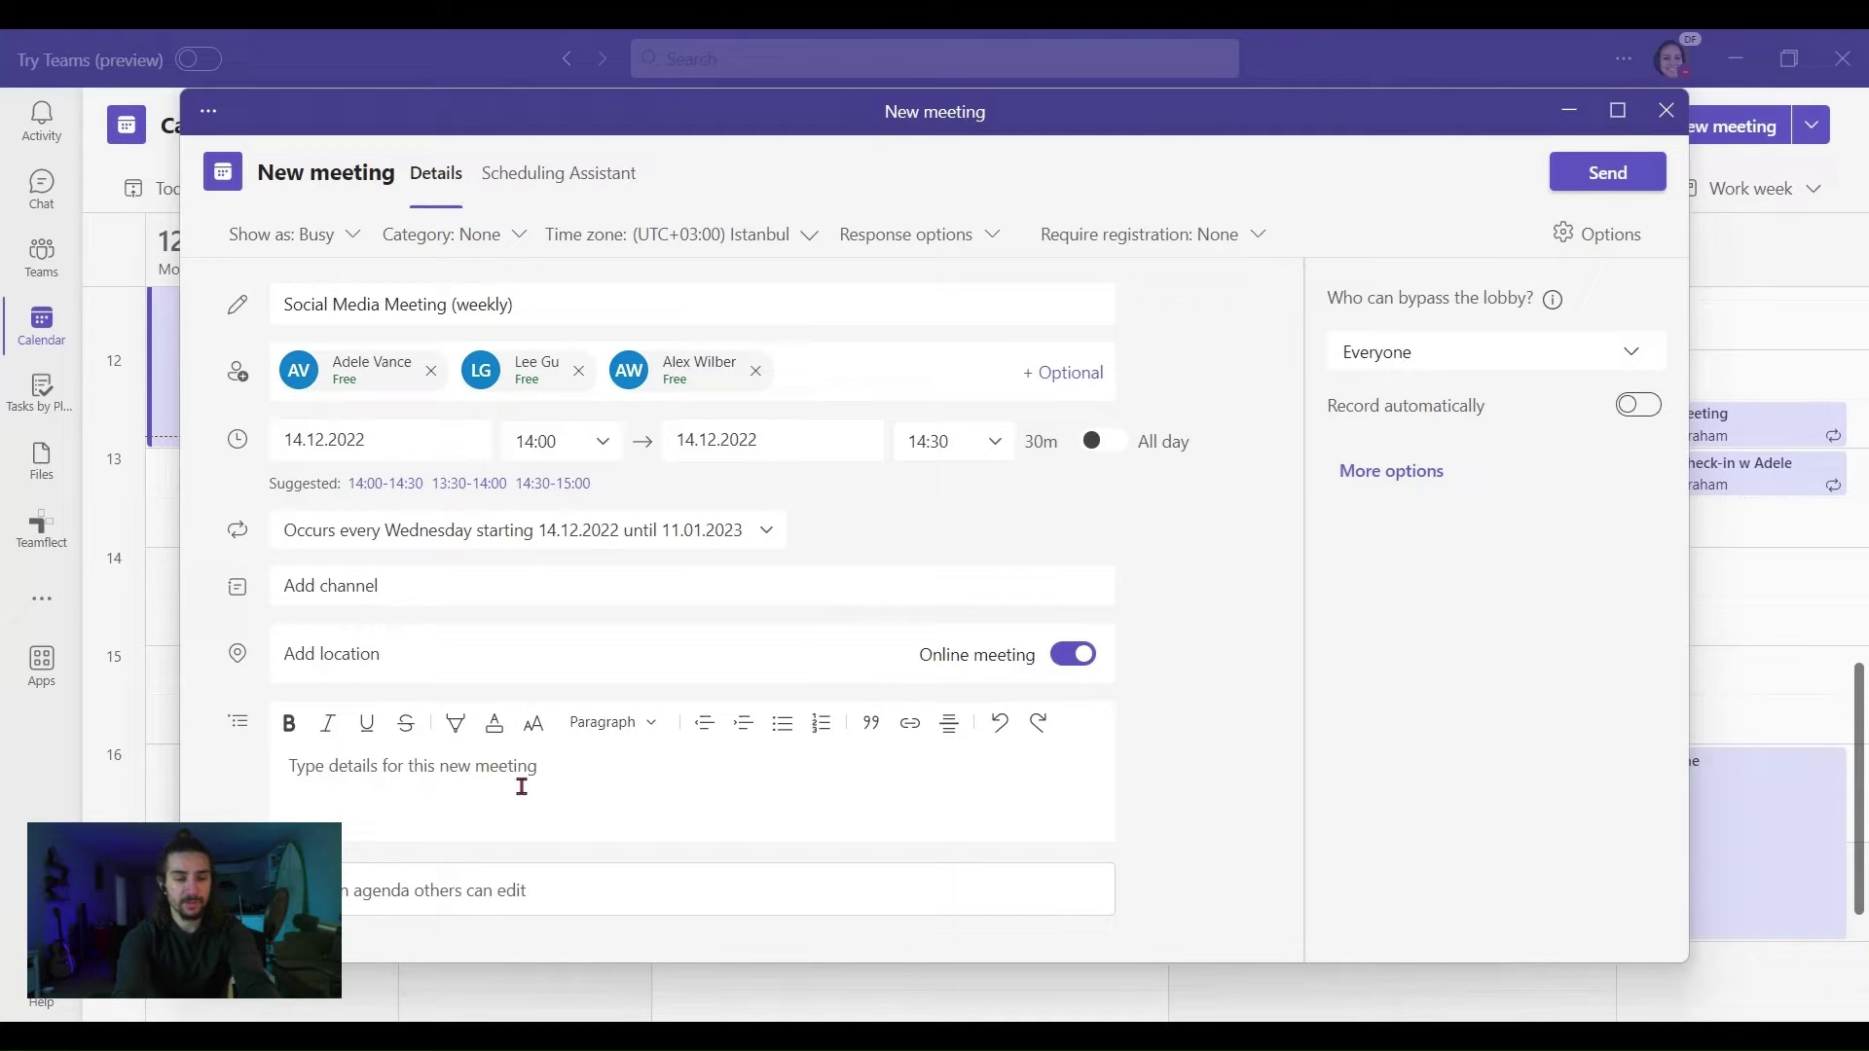
- Add a shared agenda that others can edit and list Topic 1, Topic 2 and Topic 3 in it
left_click(402, 889)
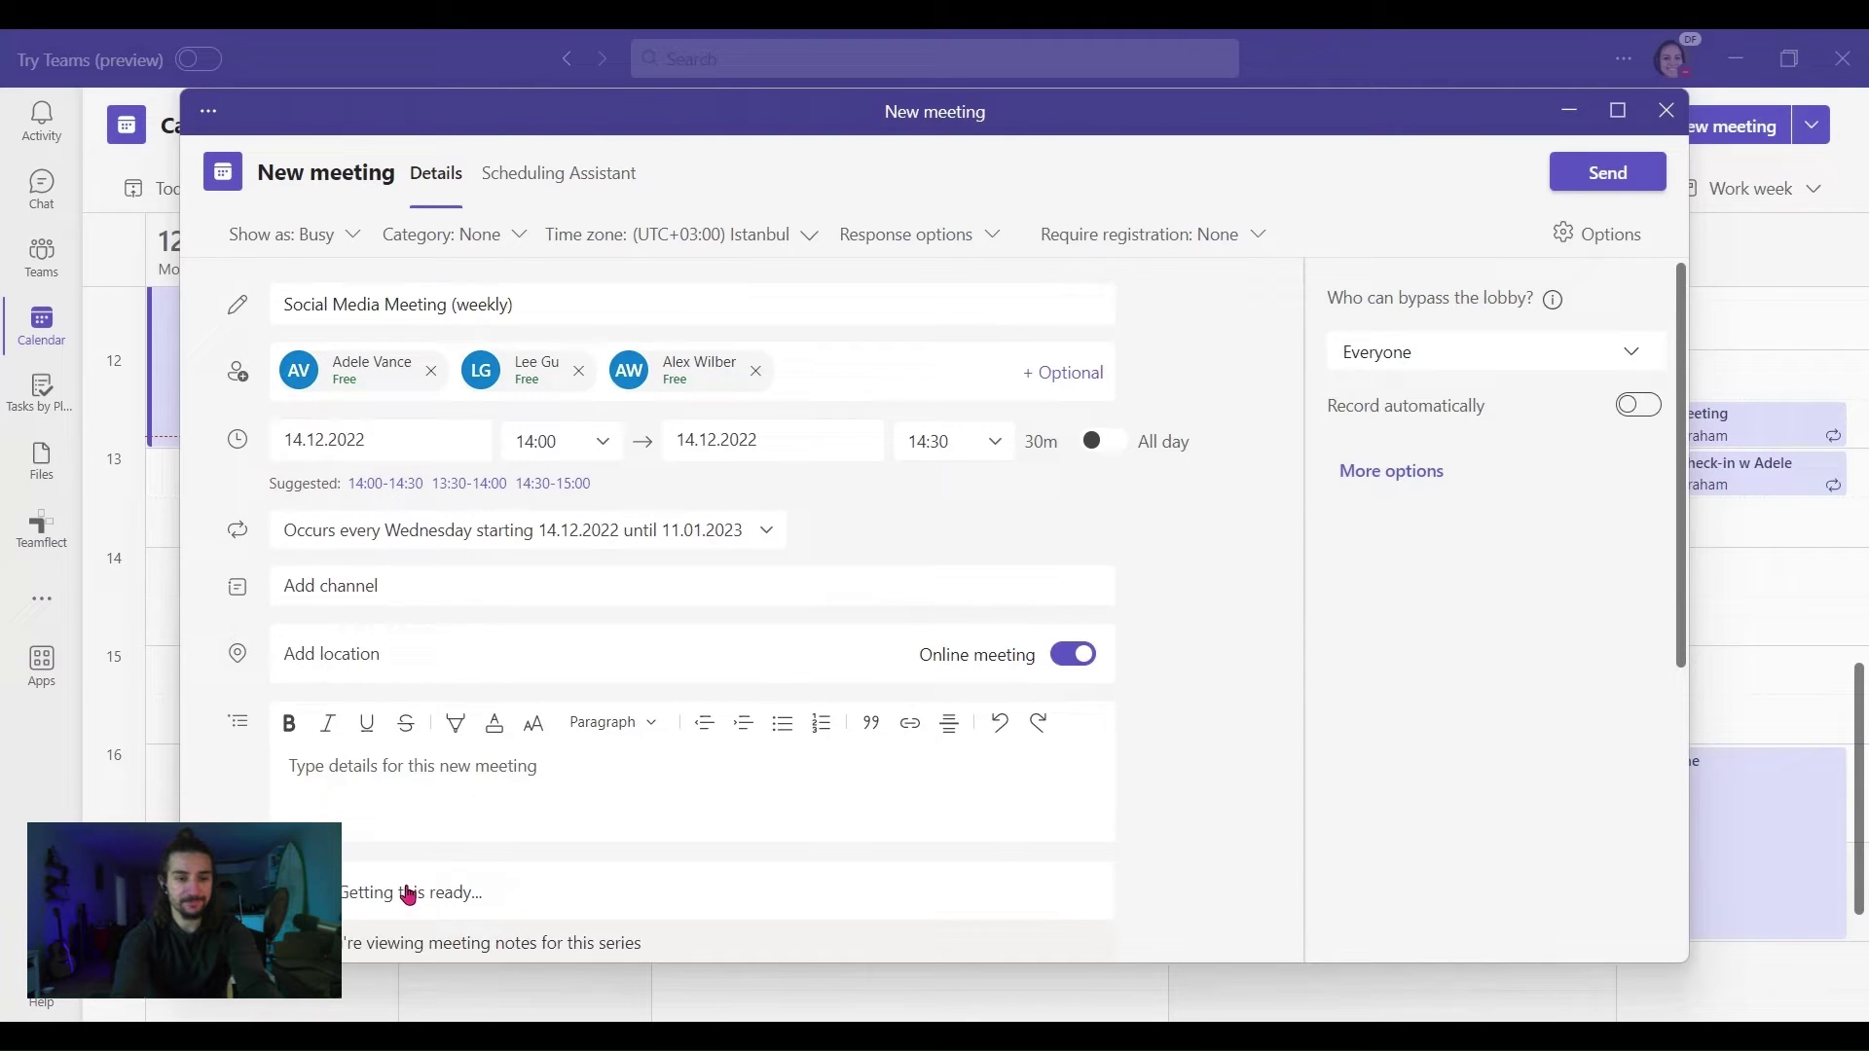
scroll(409, 896, "down", 5)
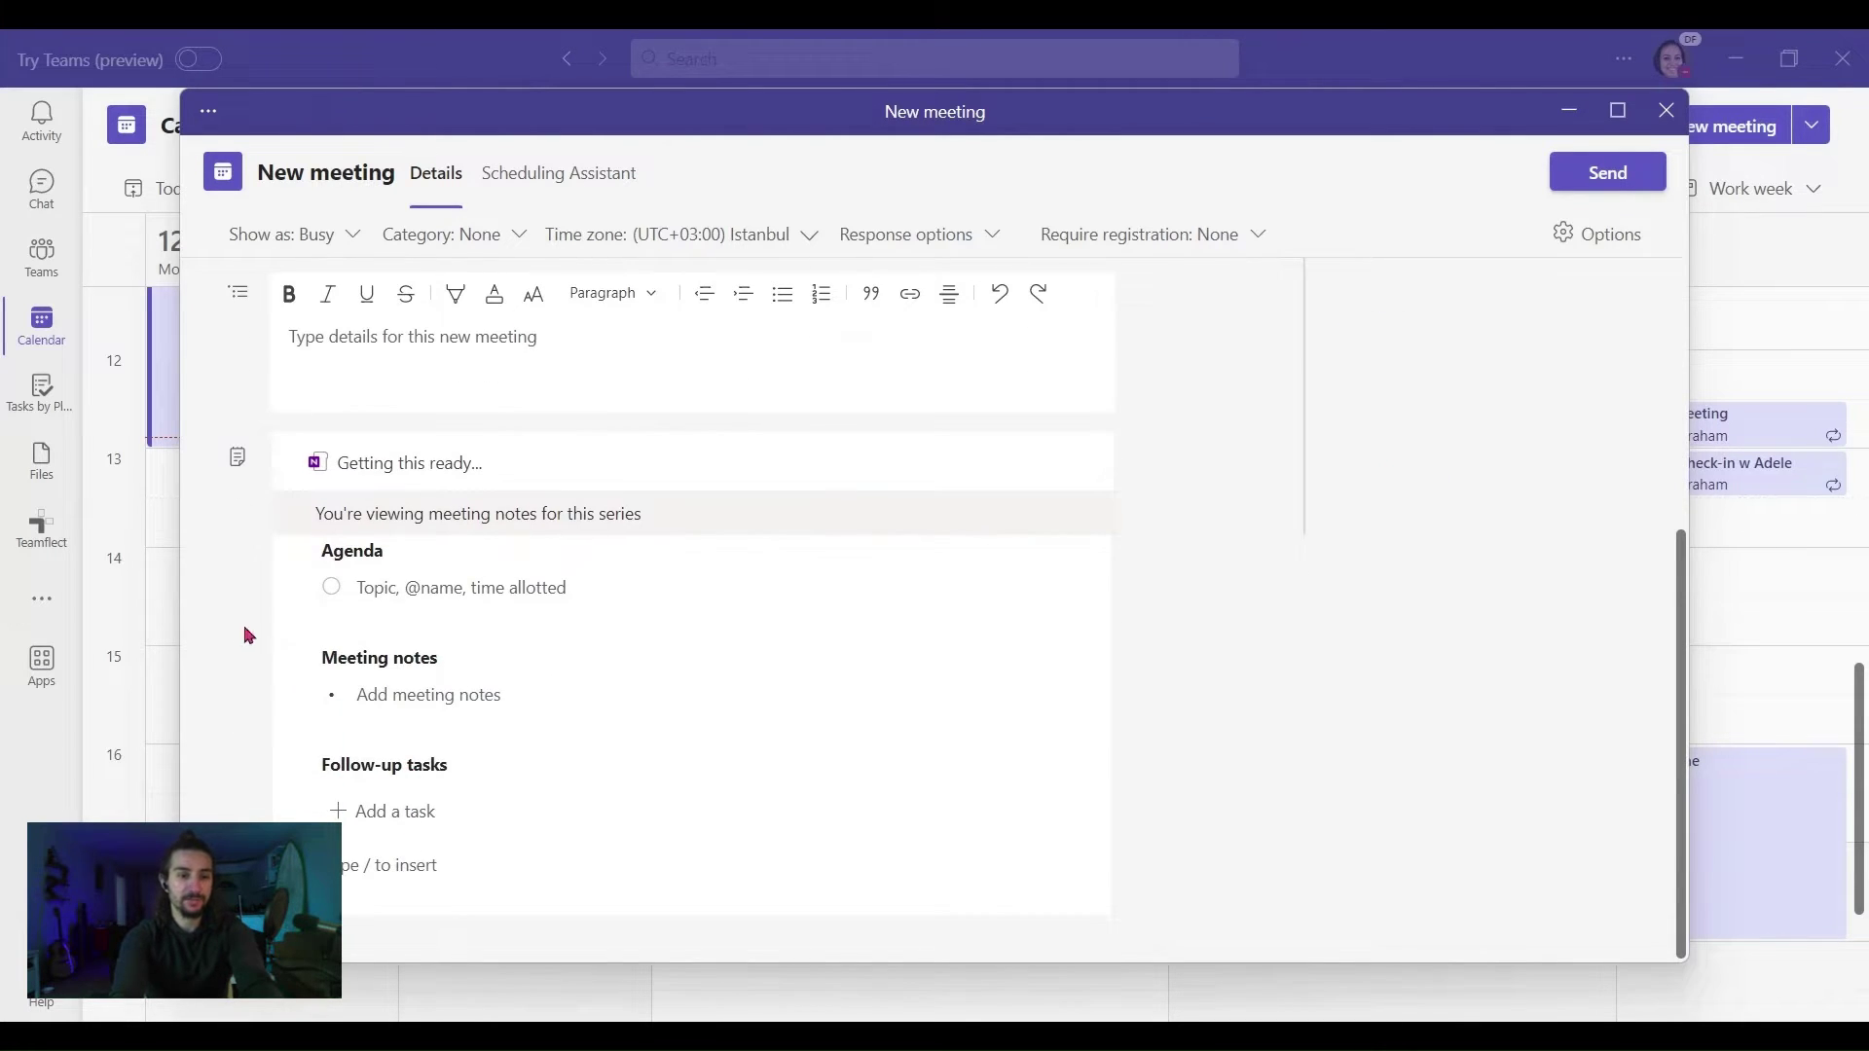
left_click(388, 590)
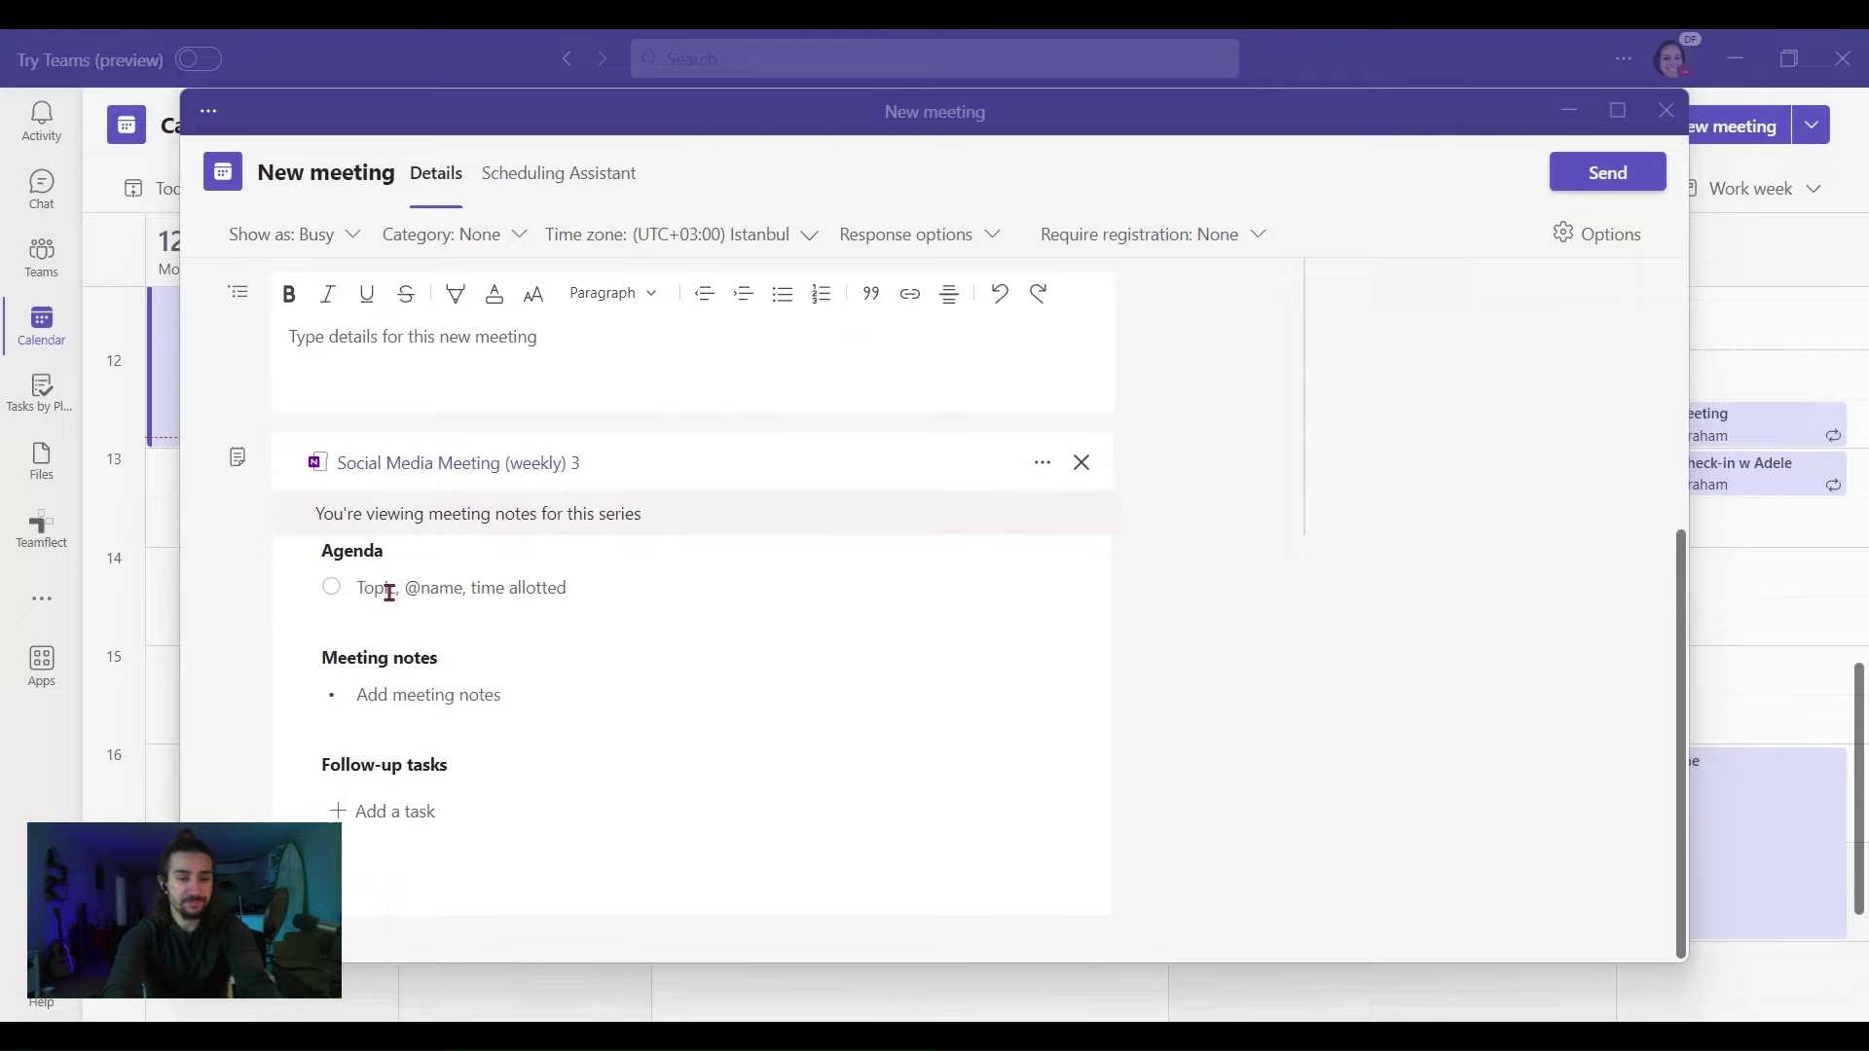
type("Topic")
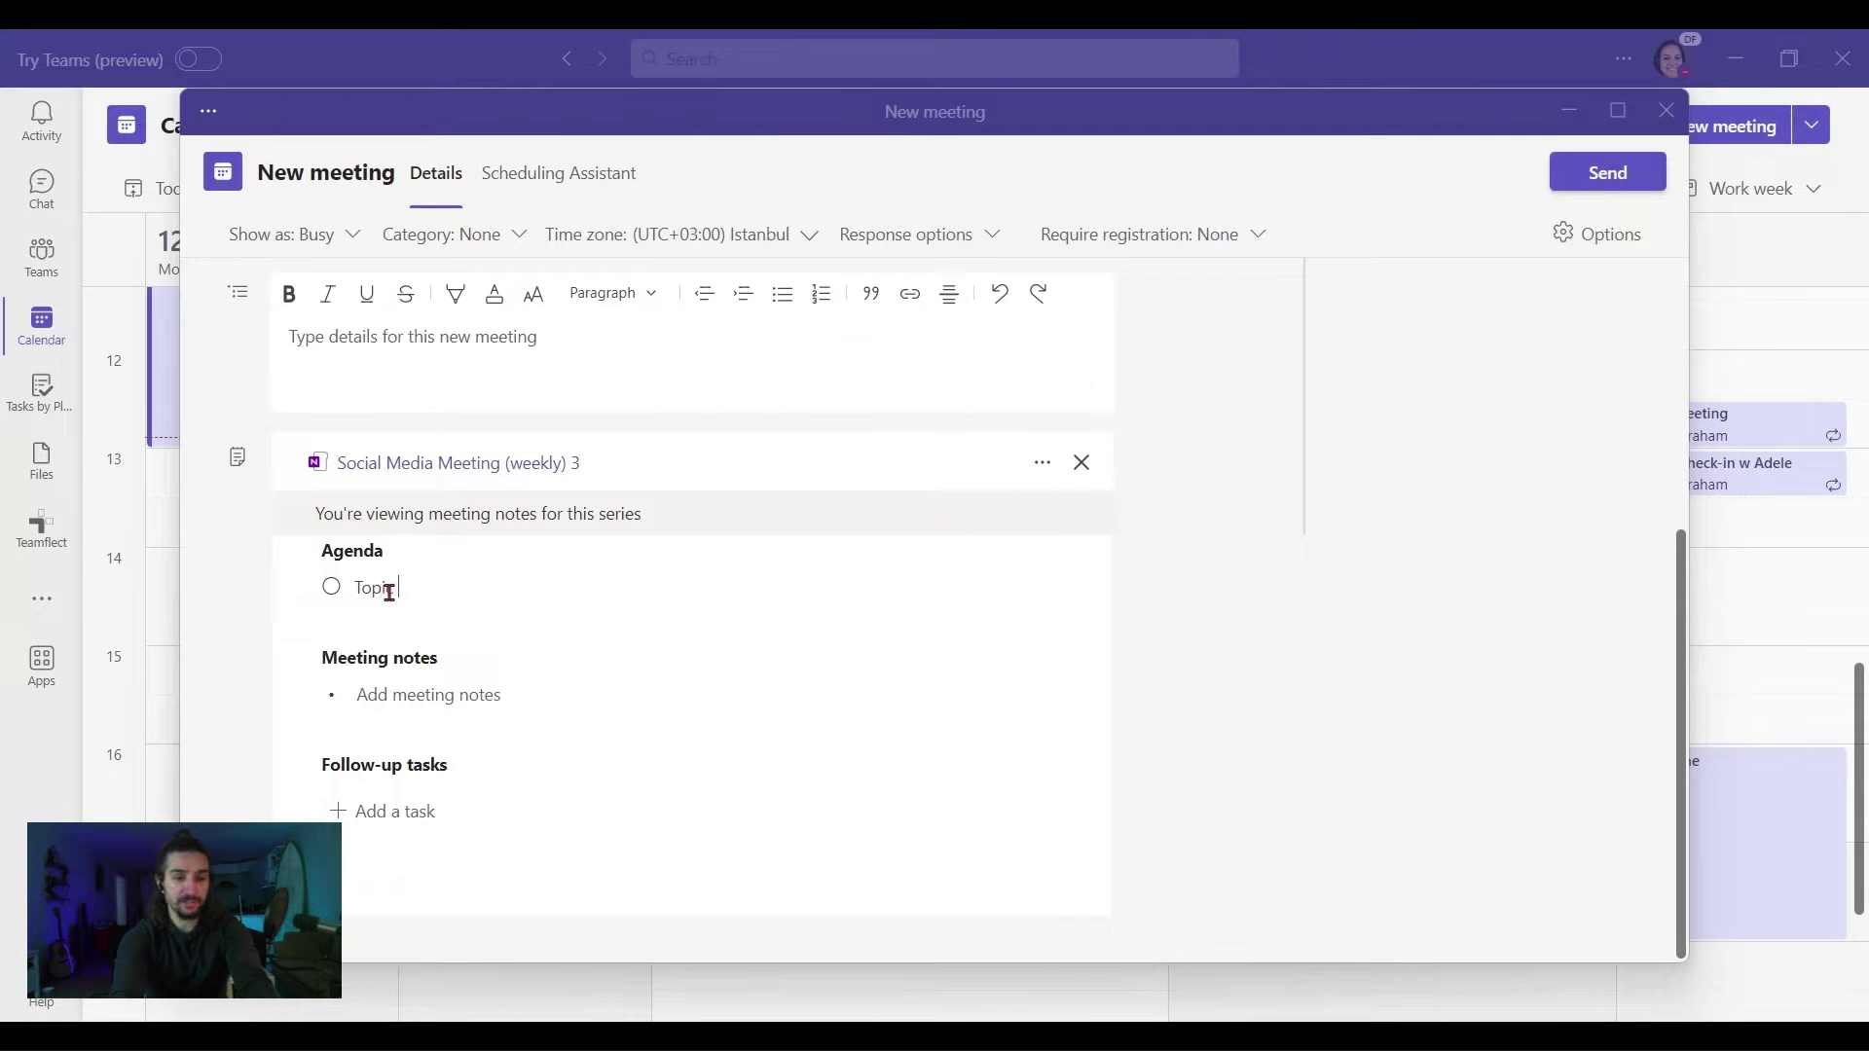
type(" 1")
key("Return")
type("T")
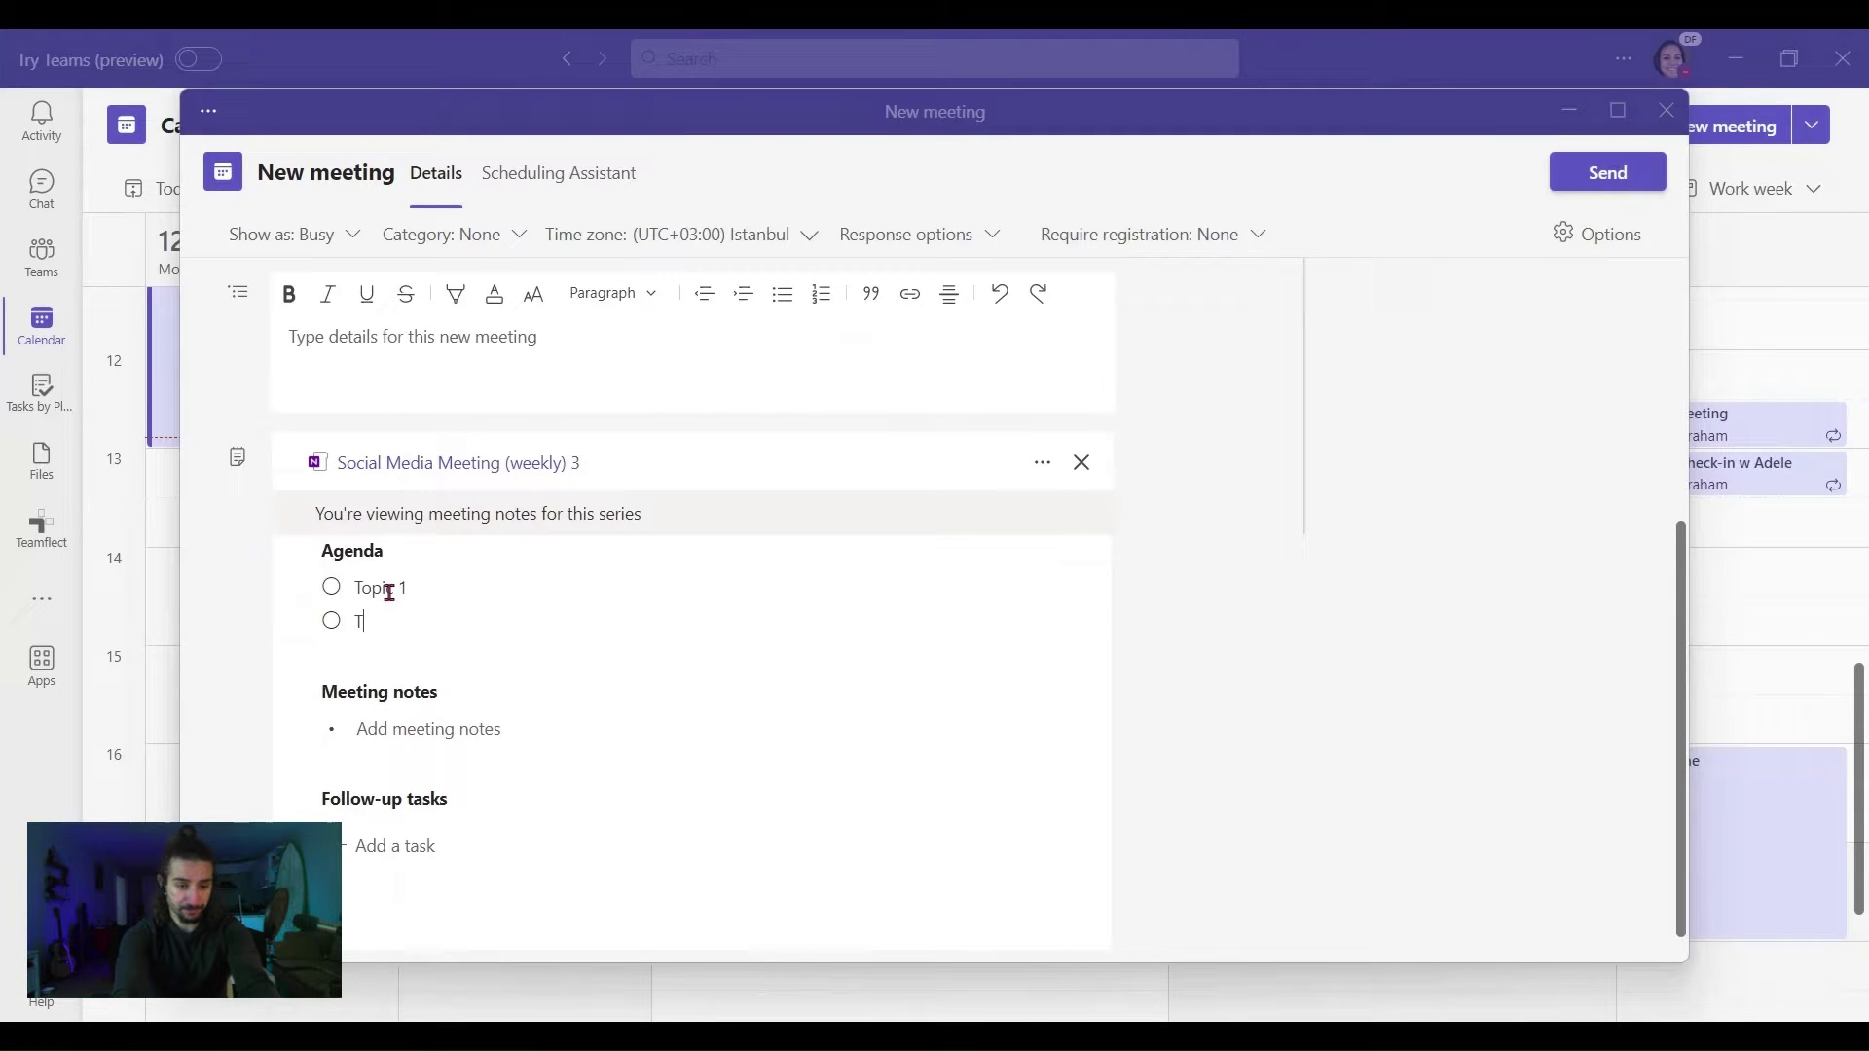
type("opic 2")
key("Return")
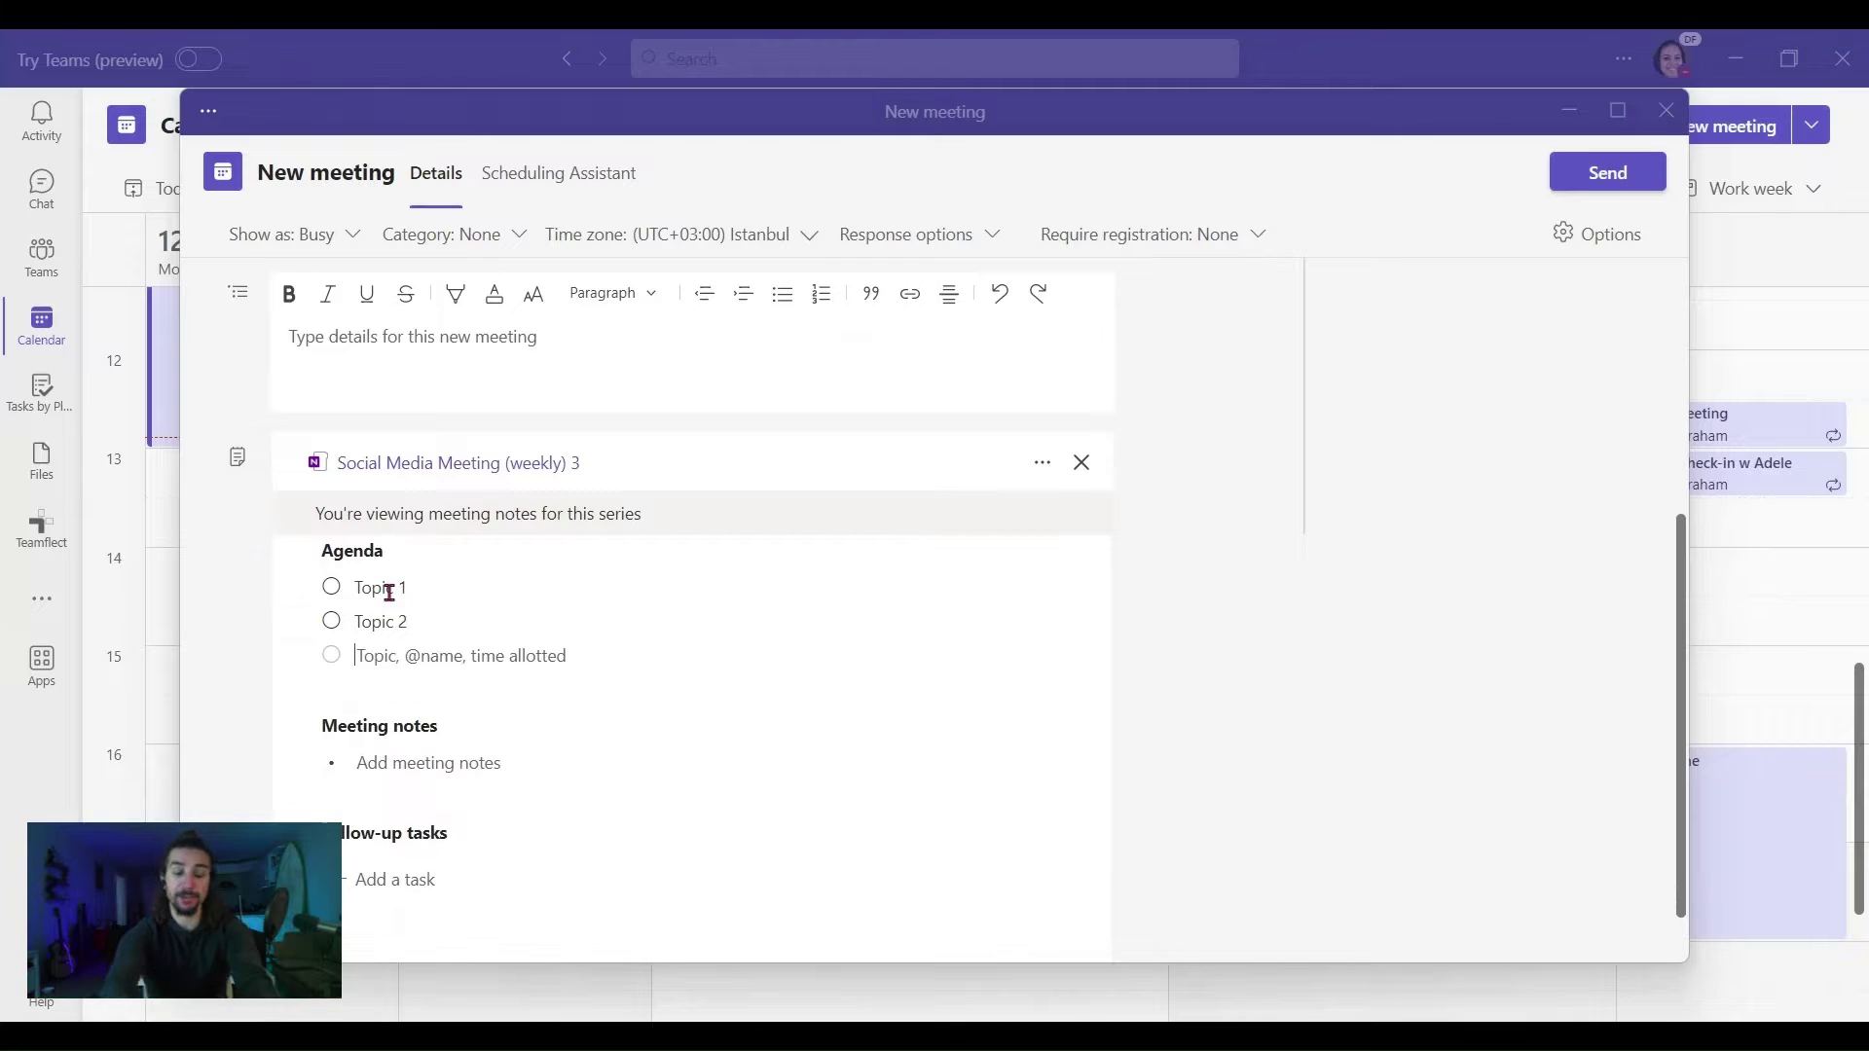
type("Topic 3")
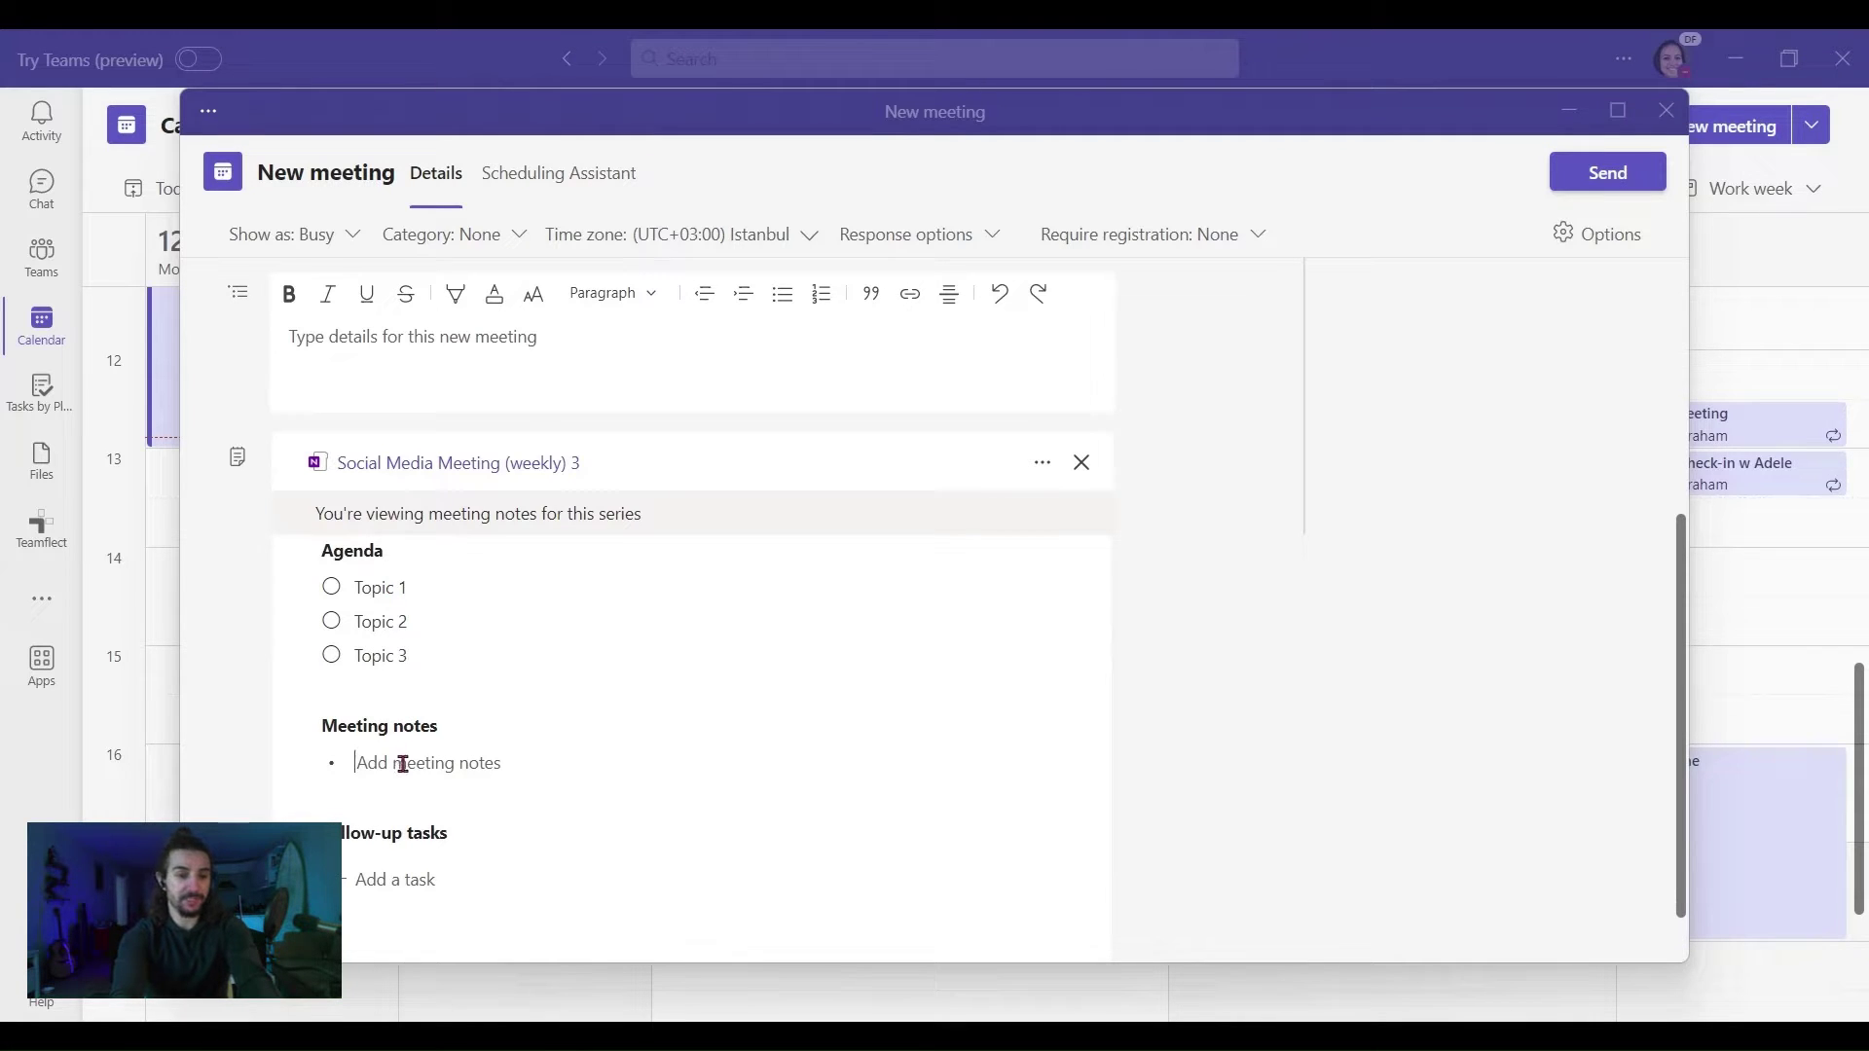
- Enter "Note 1" and "Note 2" as bullets under the meeting notes
type("No")
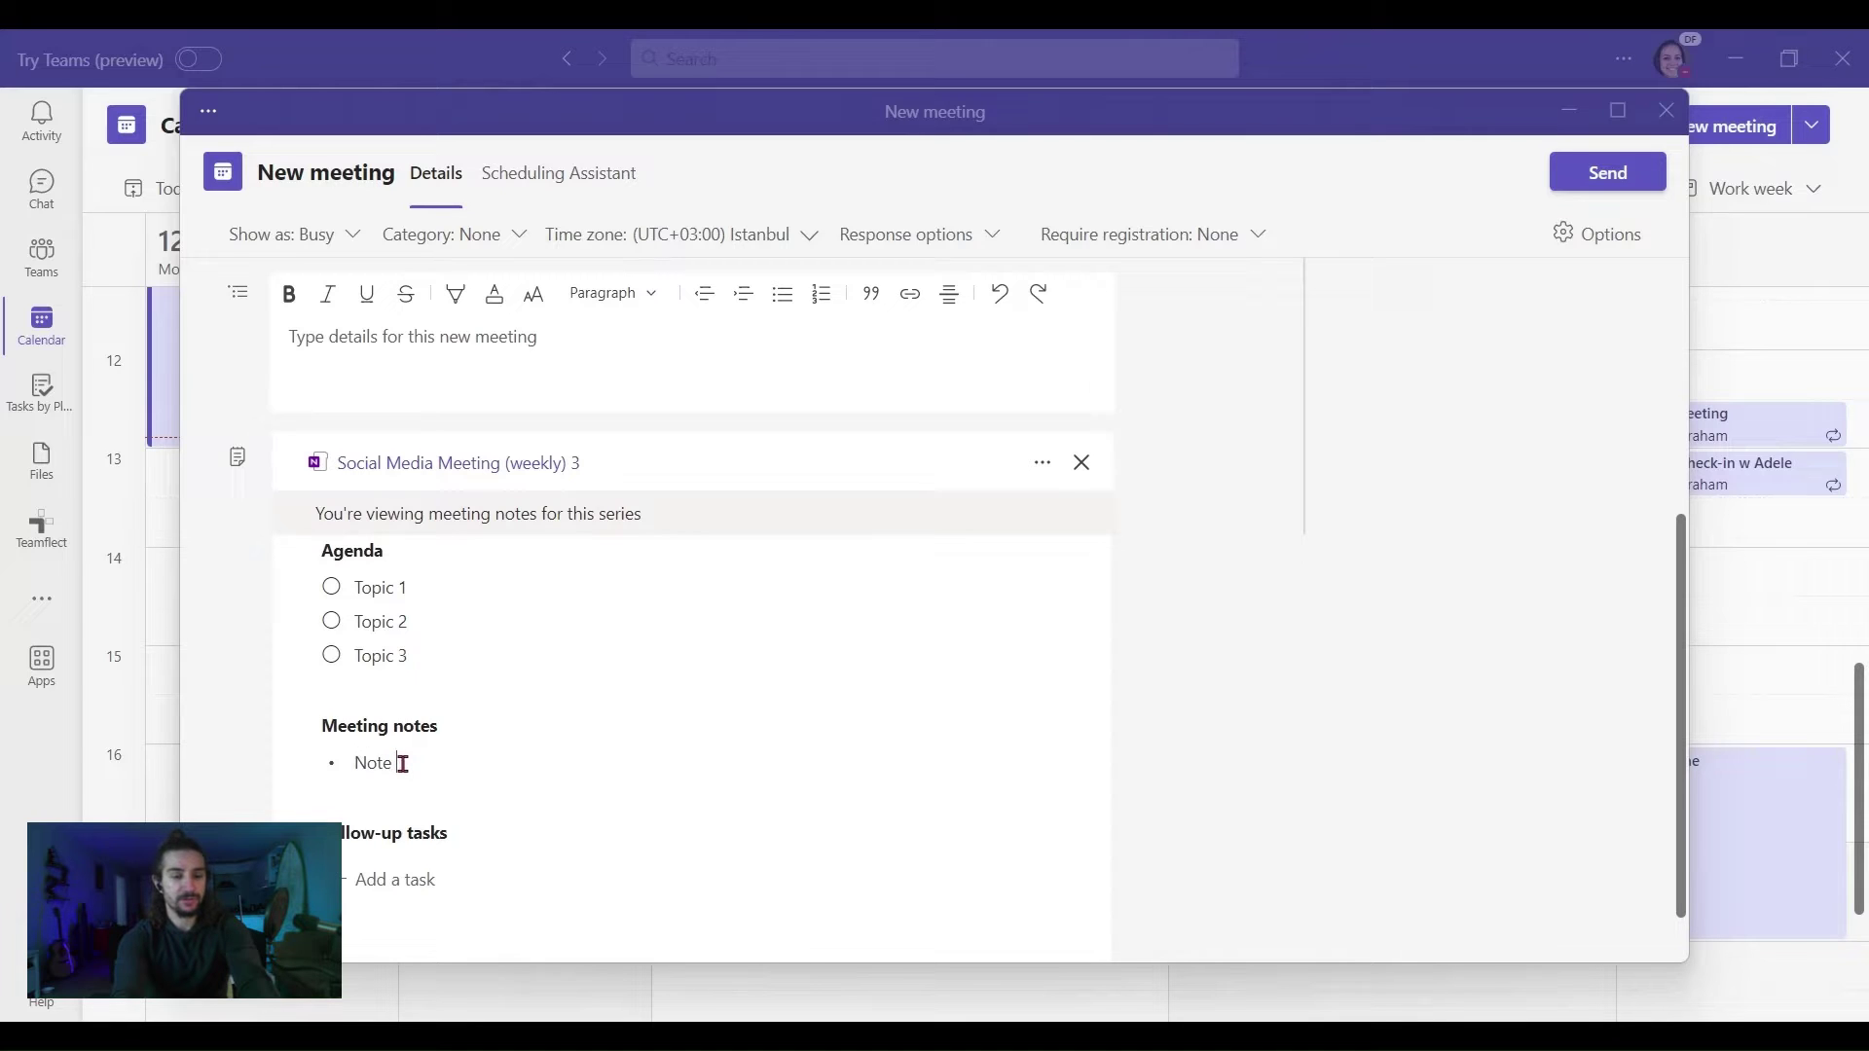
type("te")
key("Return")
type("No")
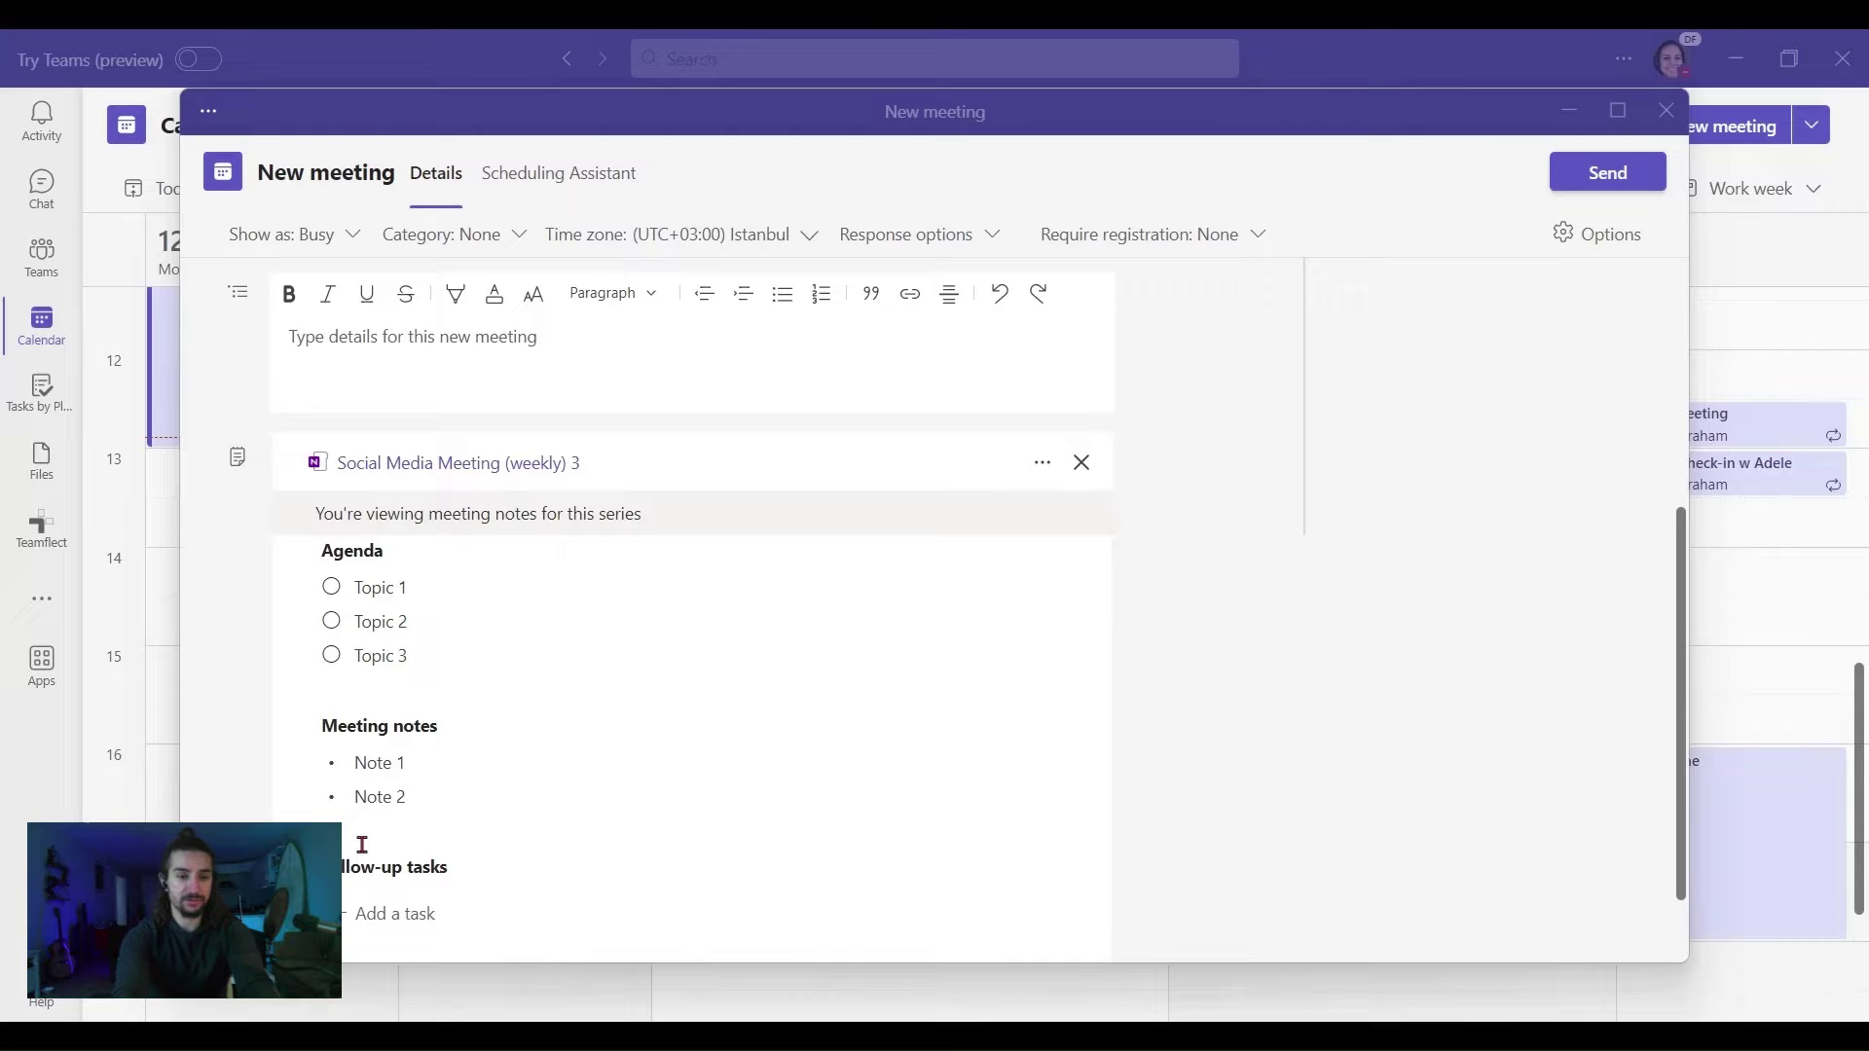
- Add a follow-up task named "Post 3 new survey on Twitter"
scroll(543, 856, "down", 1)
left_click(392, 872)
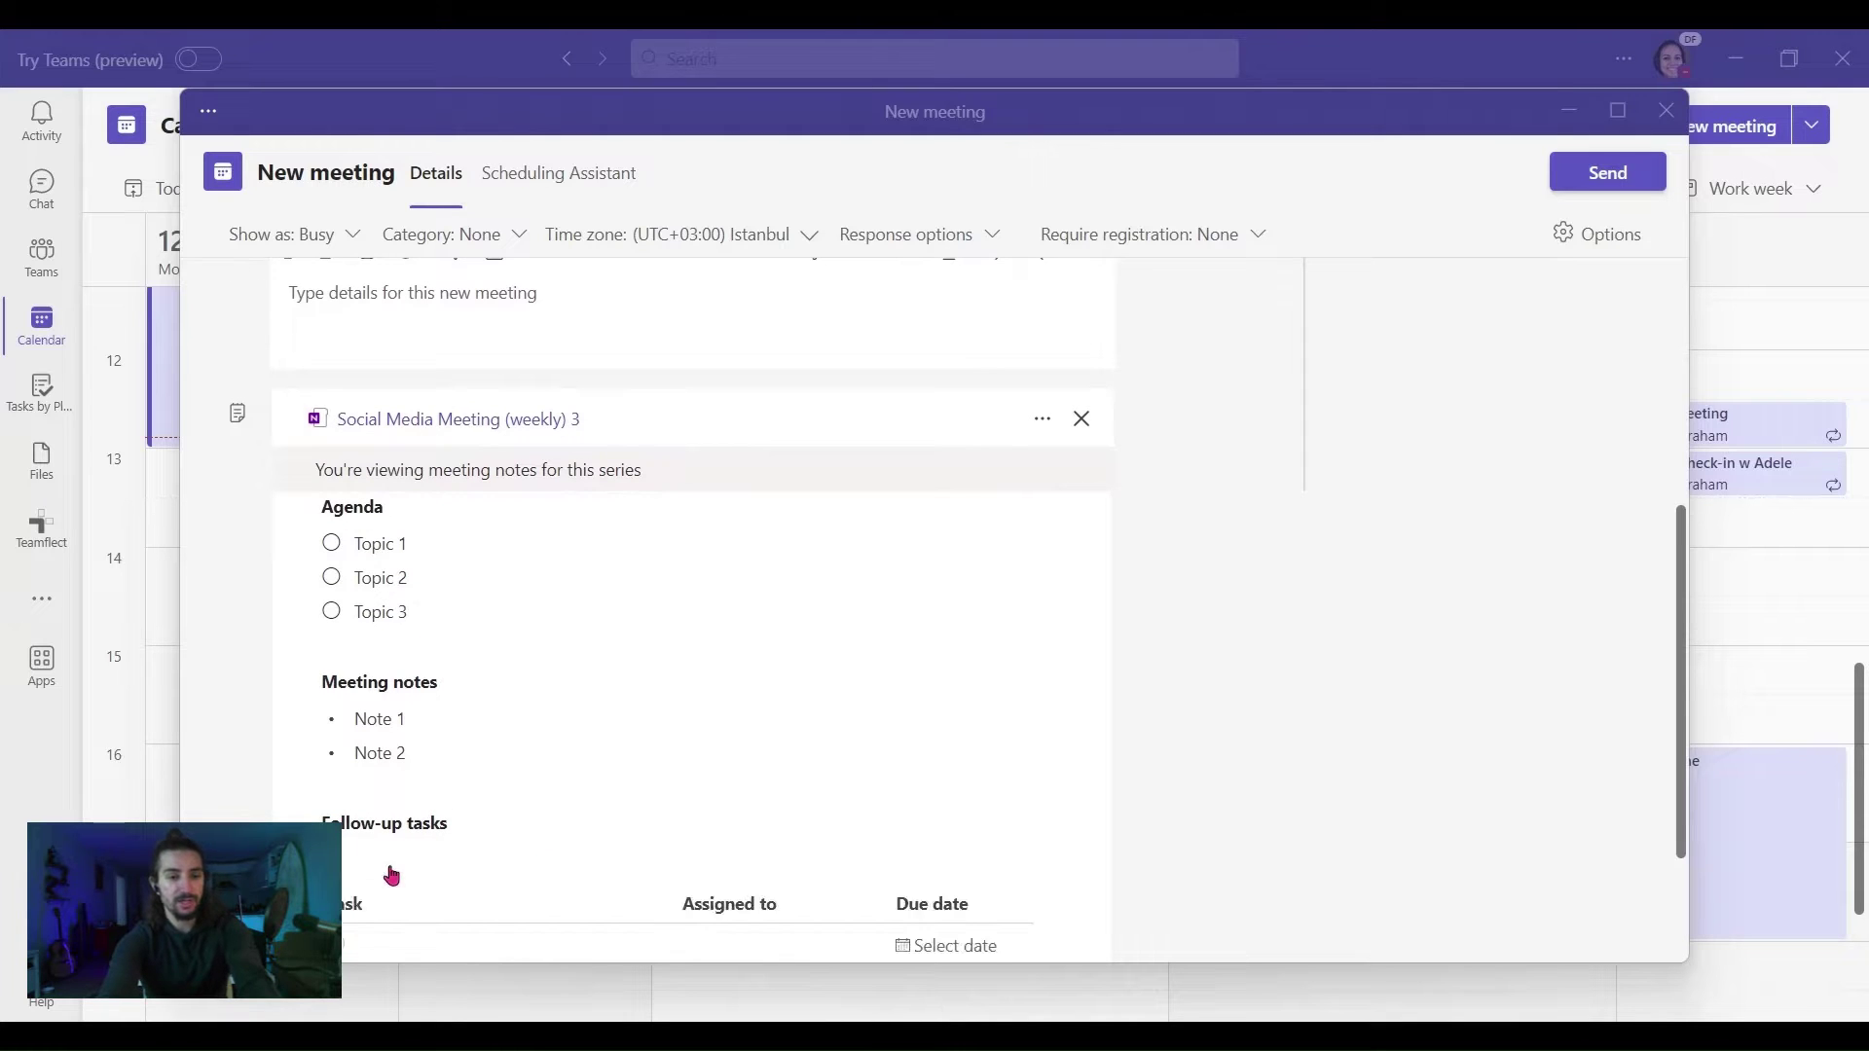
scroll(392, 874, "down", 3)
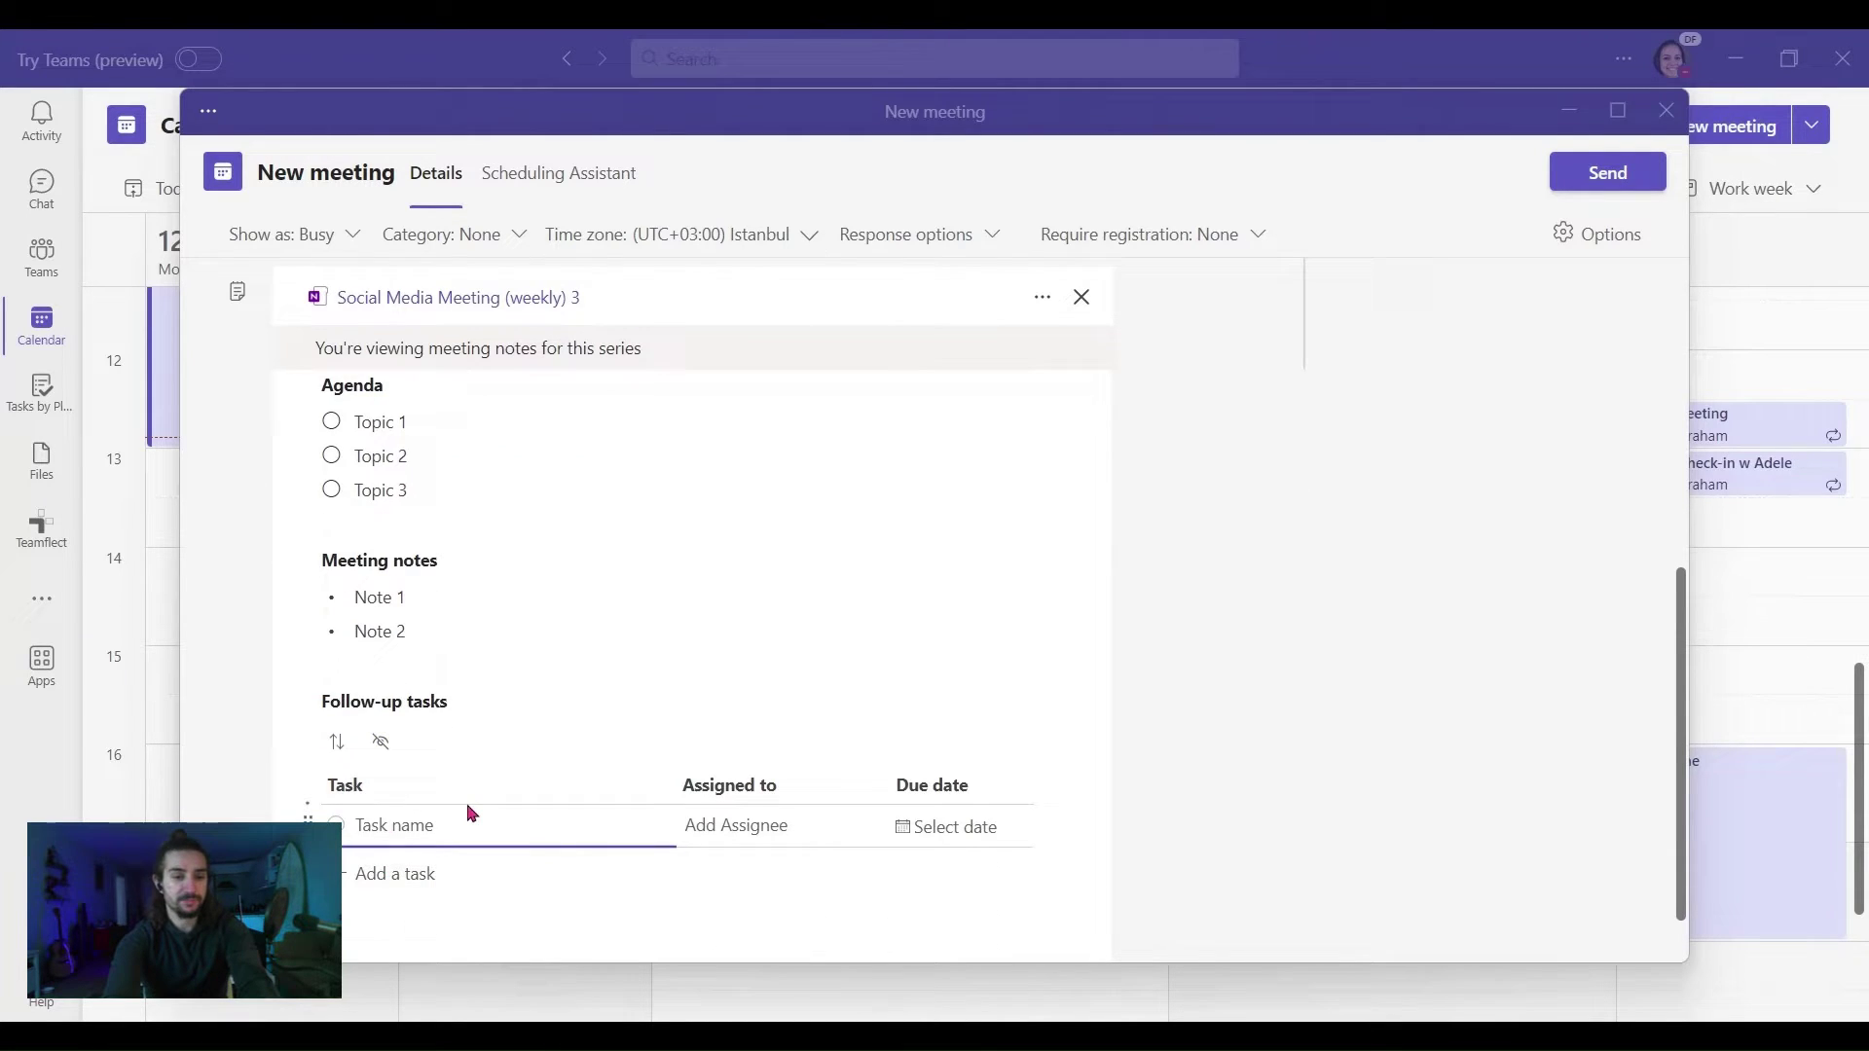
type("Post 3 new survey on Twitter")
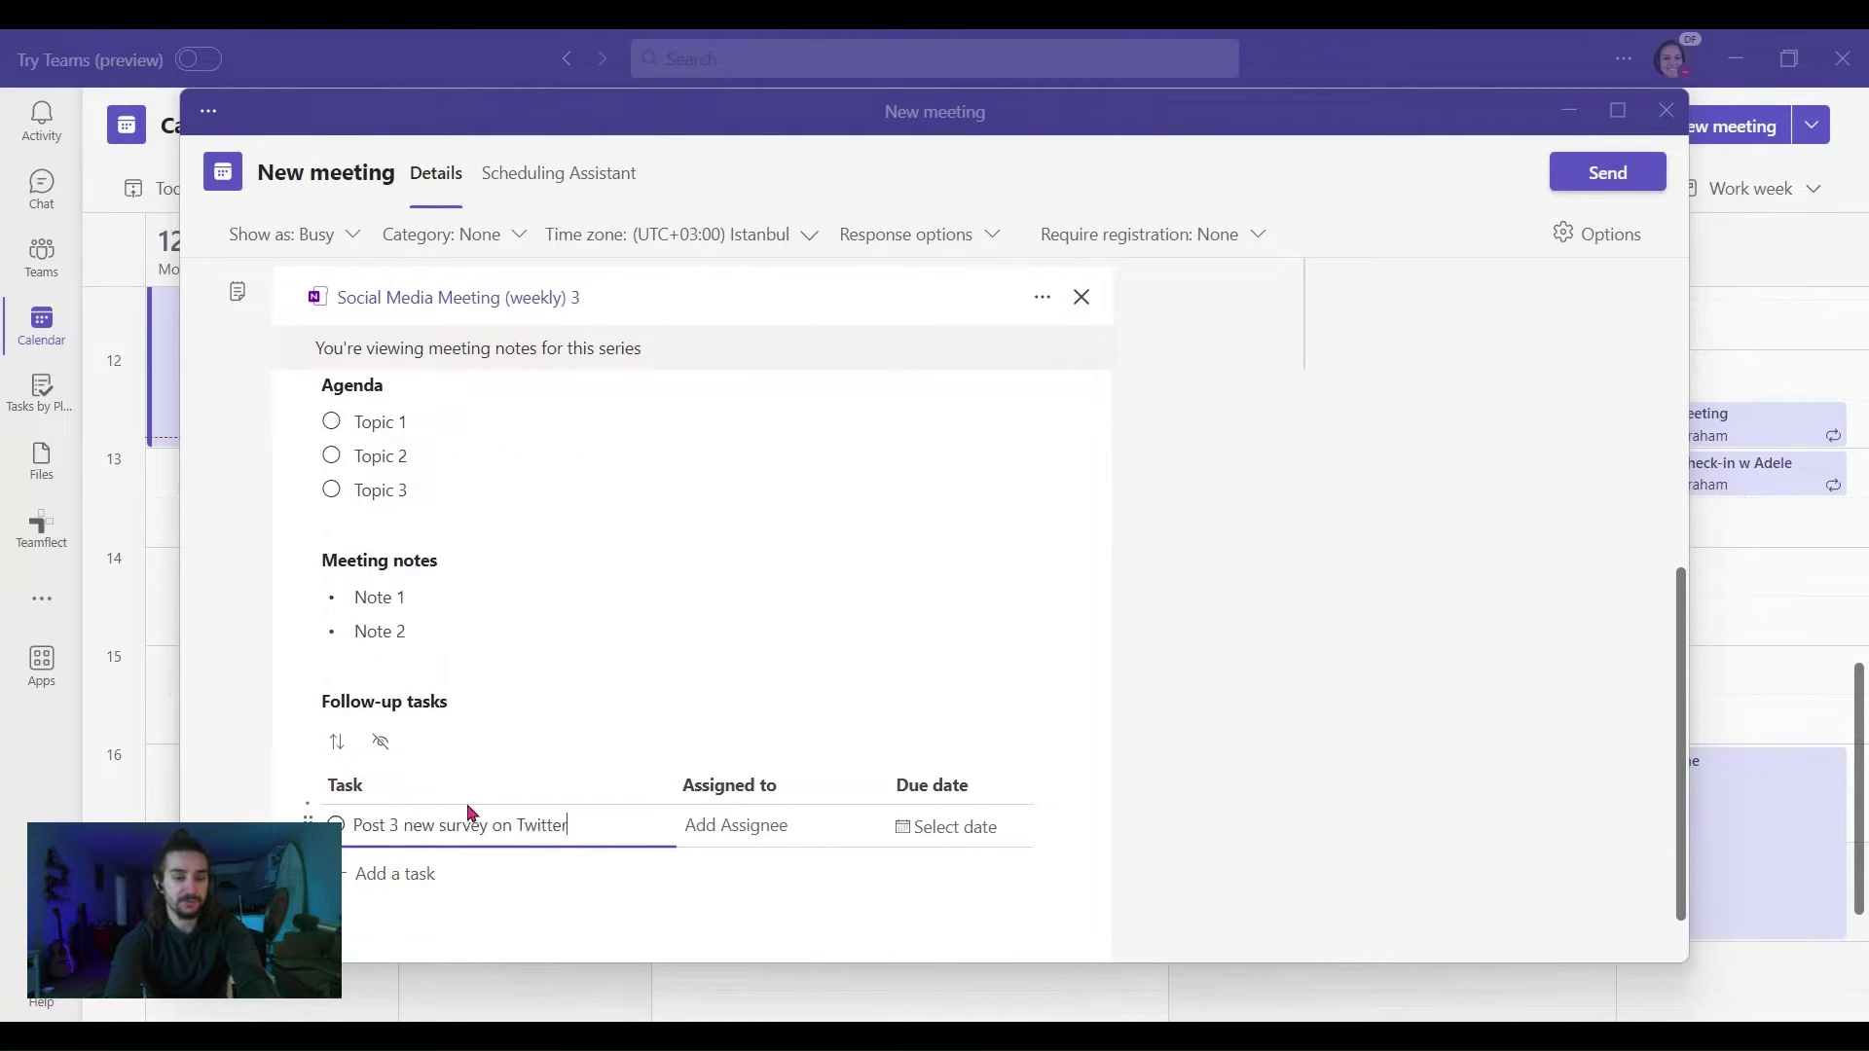
- Assign the Twitter survey task to the first attendee with due date Sat, Dec 17, and grant that assignee access
left_click(723, 827)
type("ade")
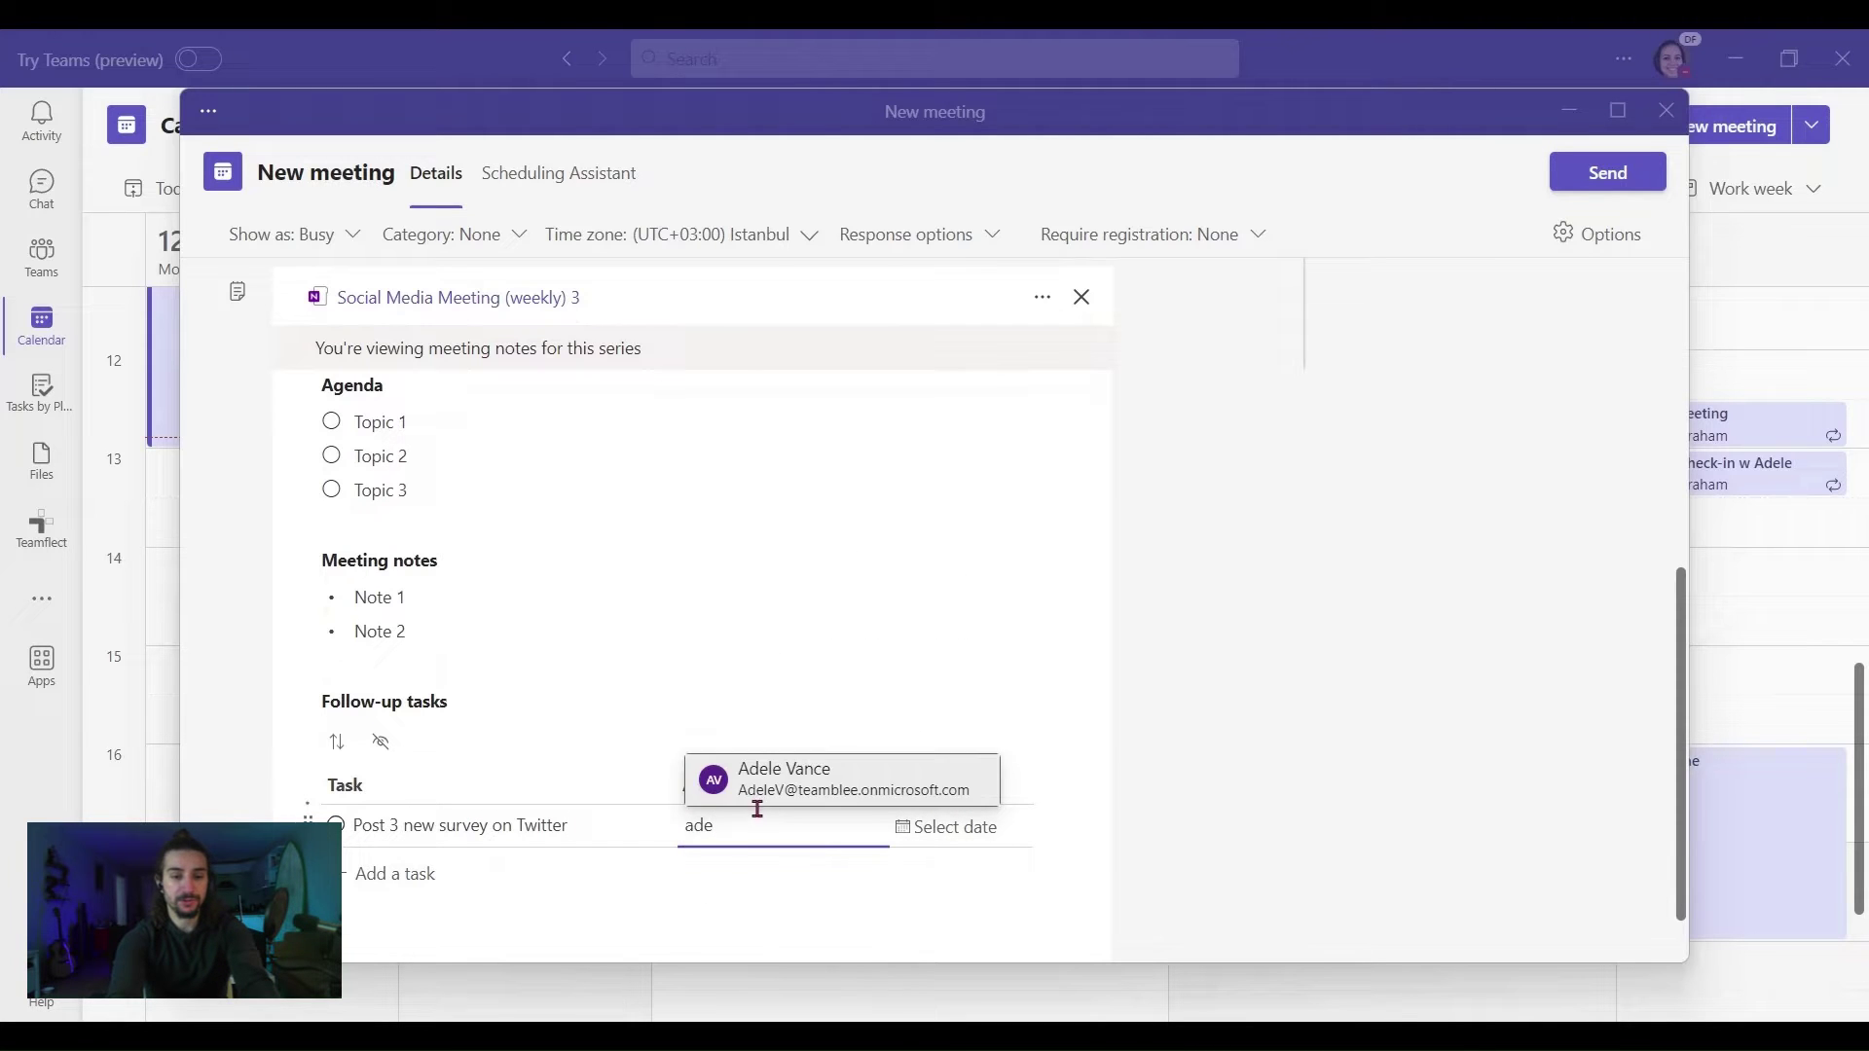
left_click(770, 791)
left_click(955, 828)
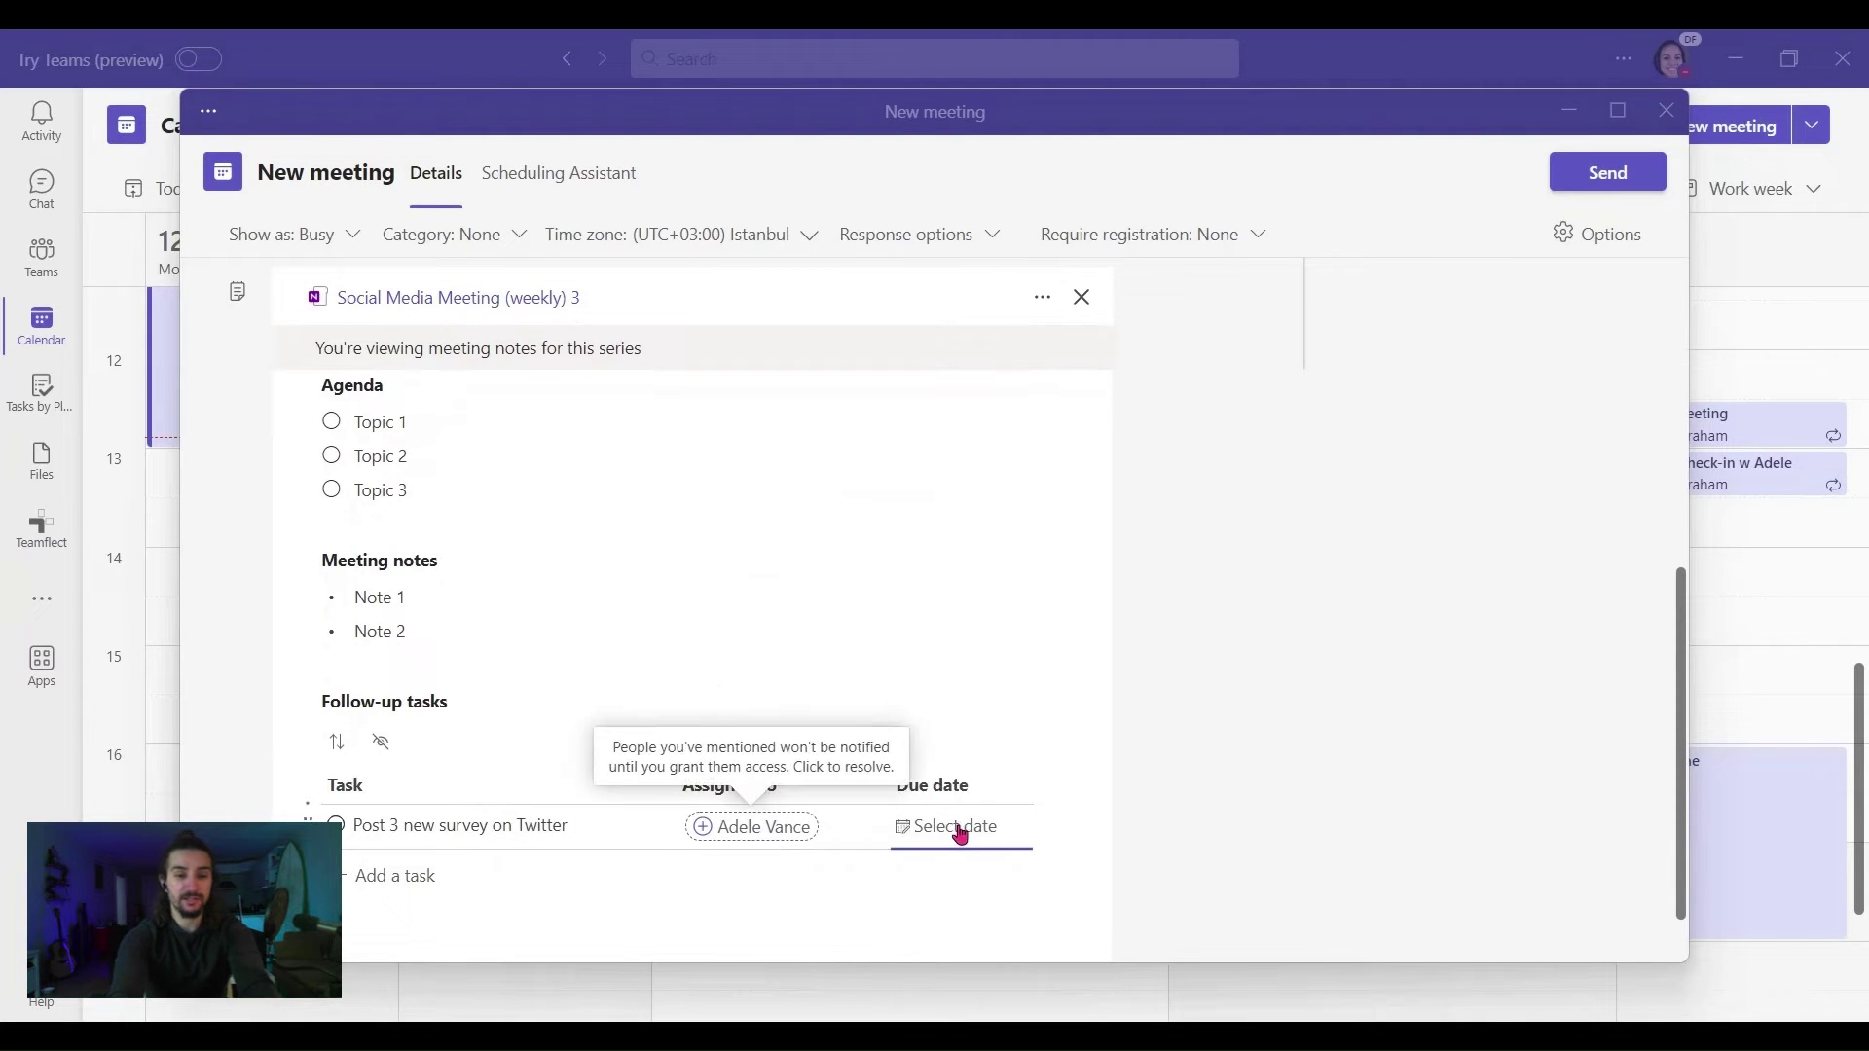
left_click(1071, 660)
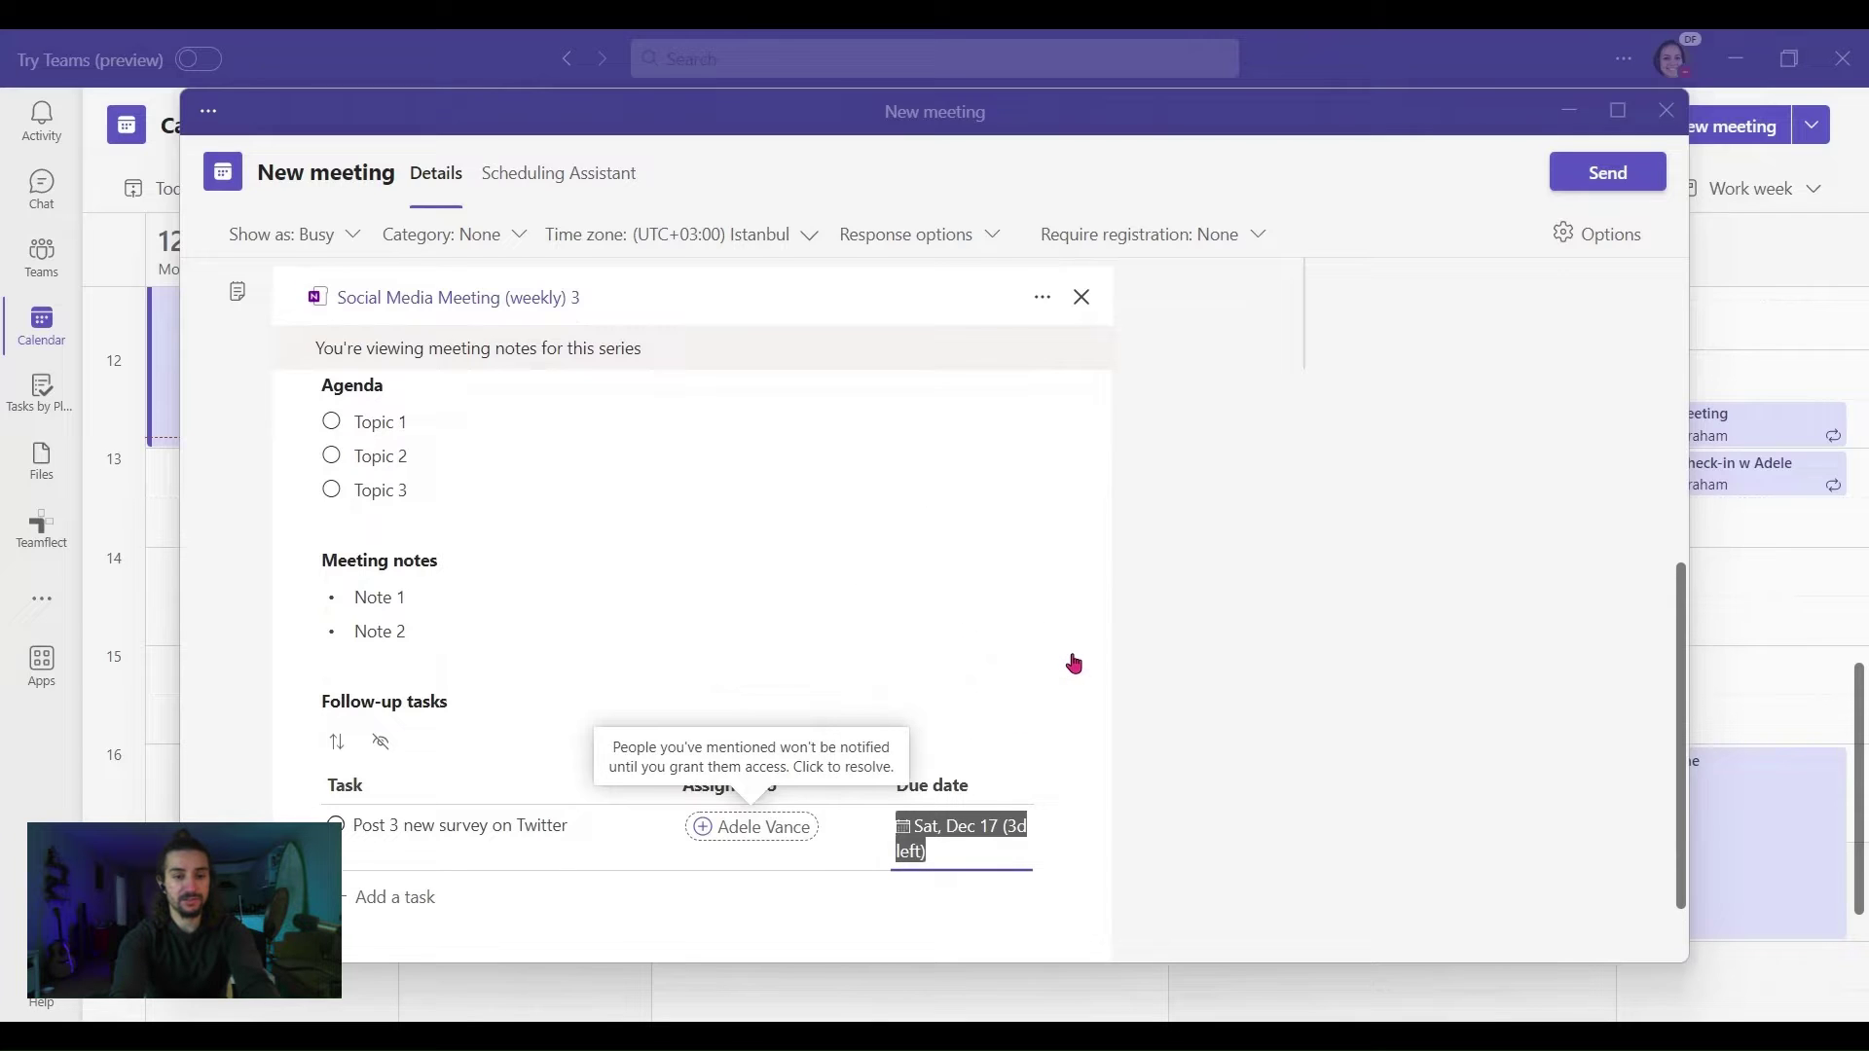
left_click(760, 838)
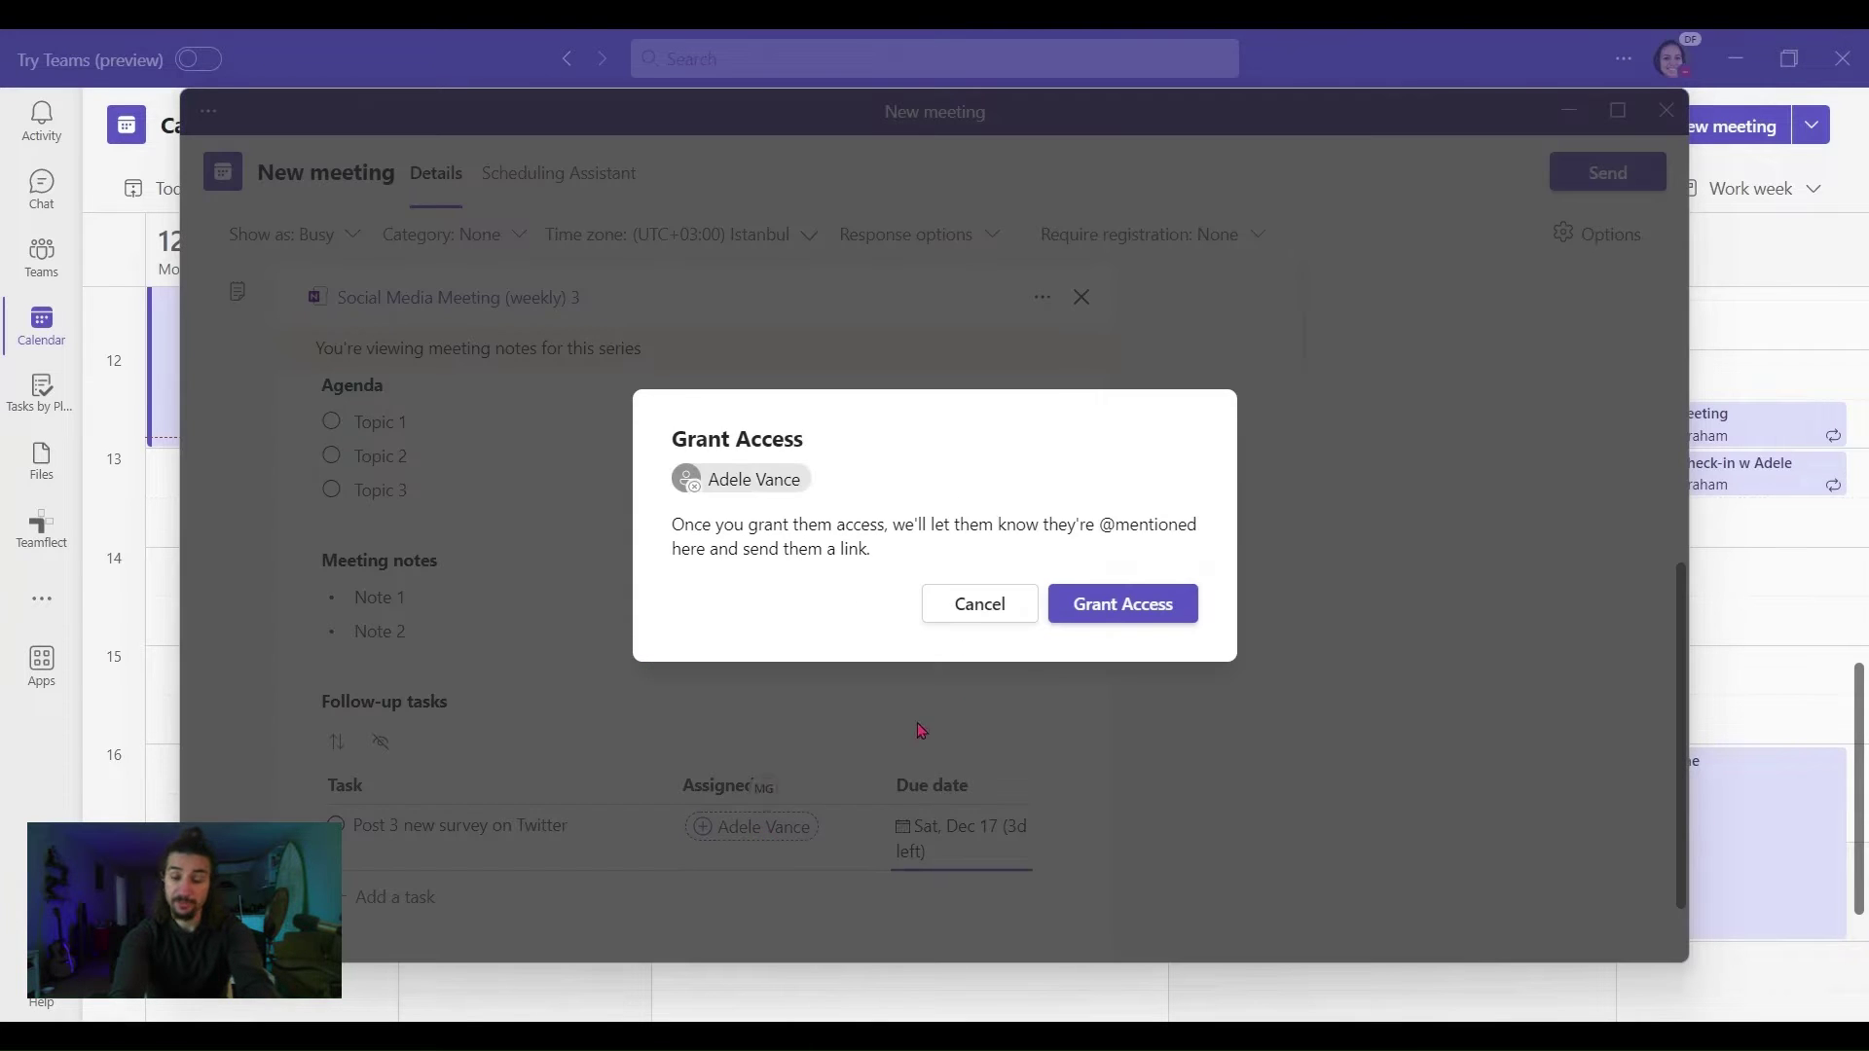
left_click(1100, 601)
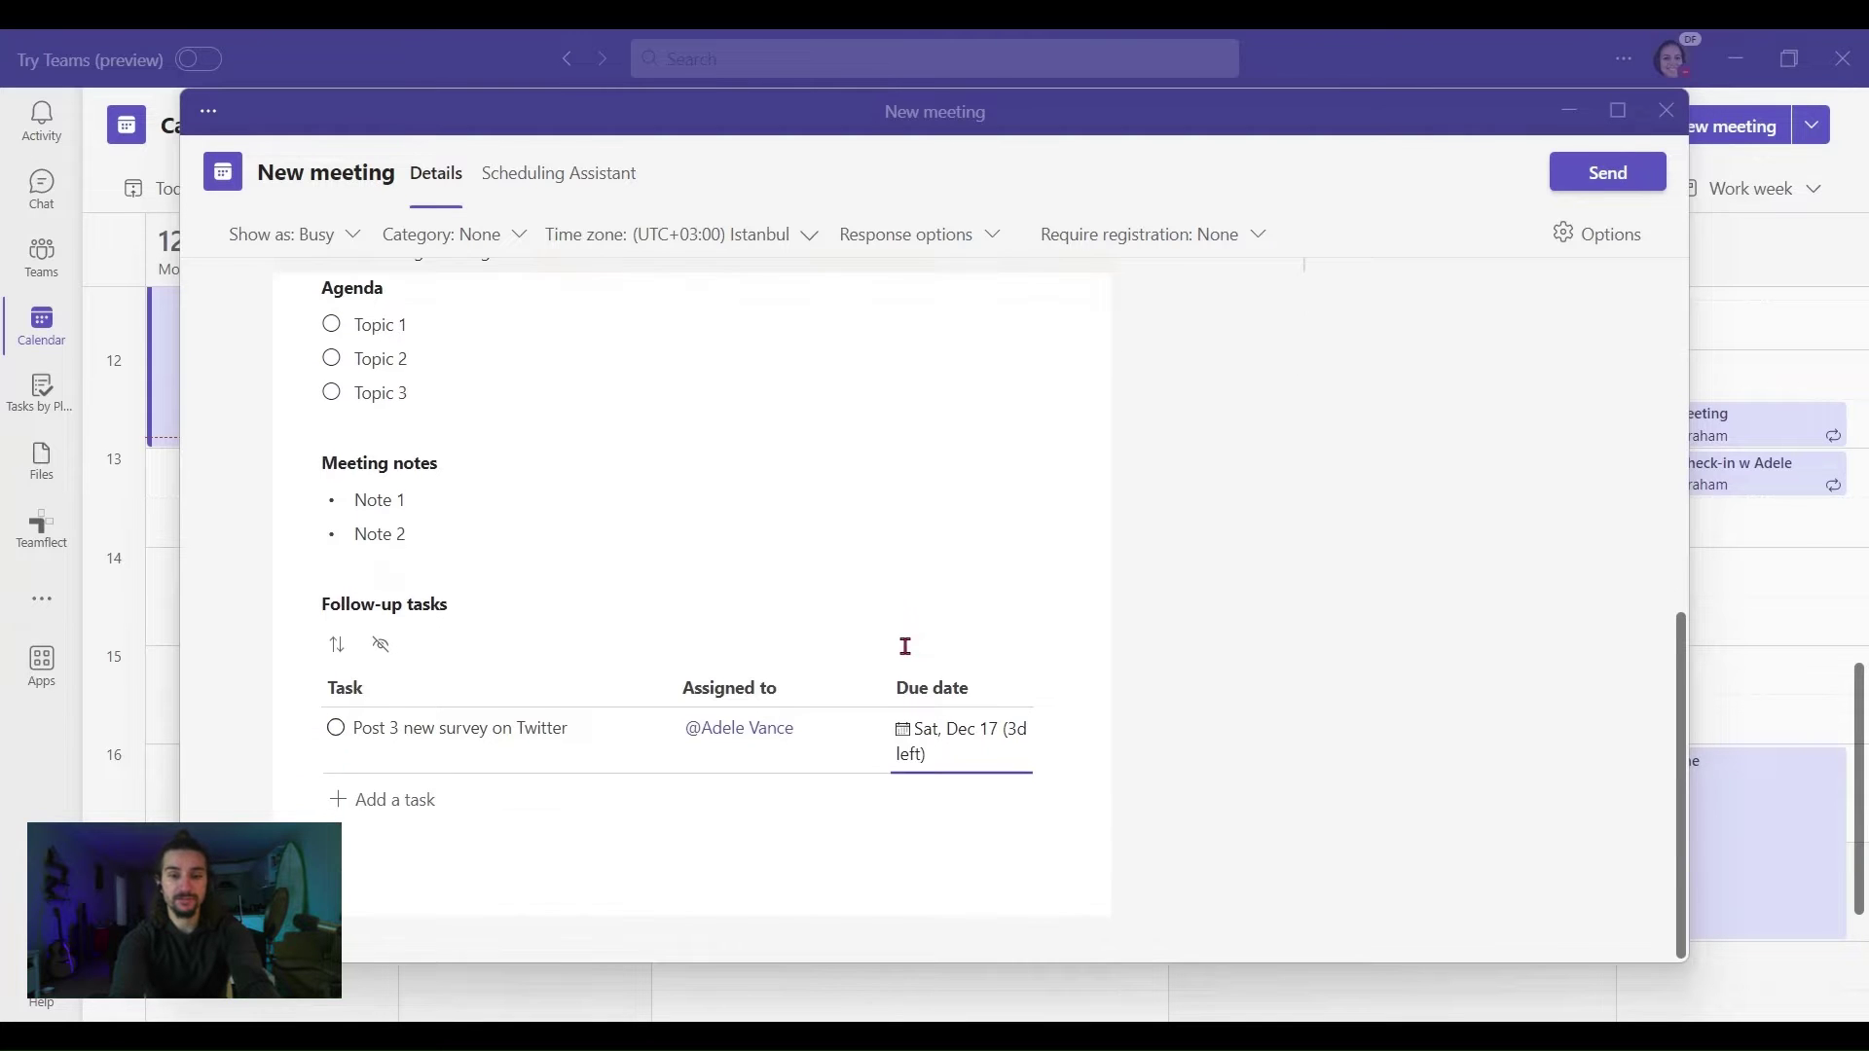
- Send the meeting invitation and open the preview of the new Social Media Meeting (weekly) on Wednesday the 14th
scroll(906, 647, "up", 5)
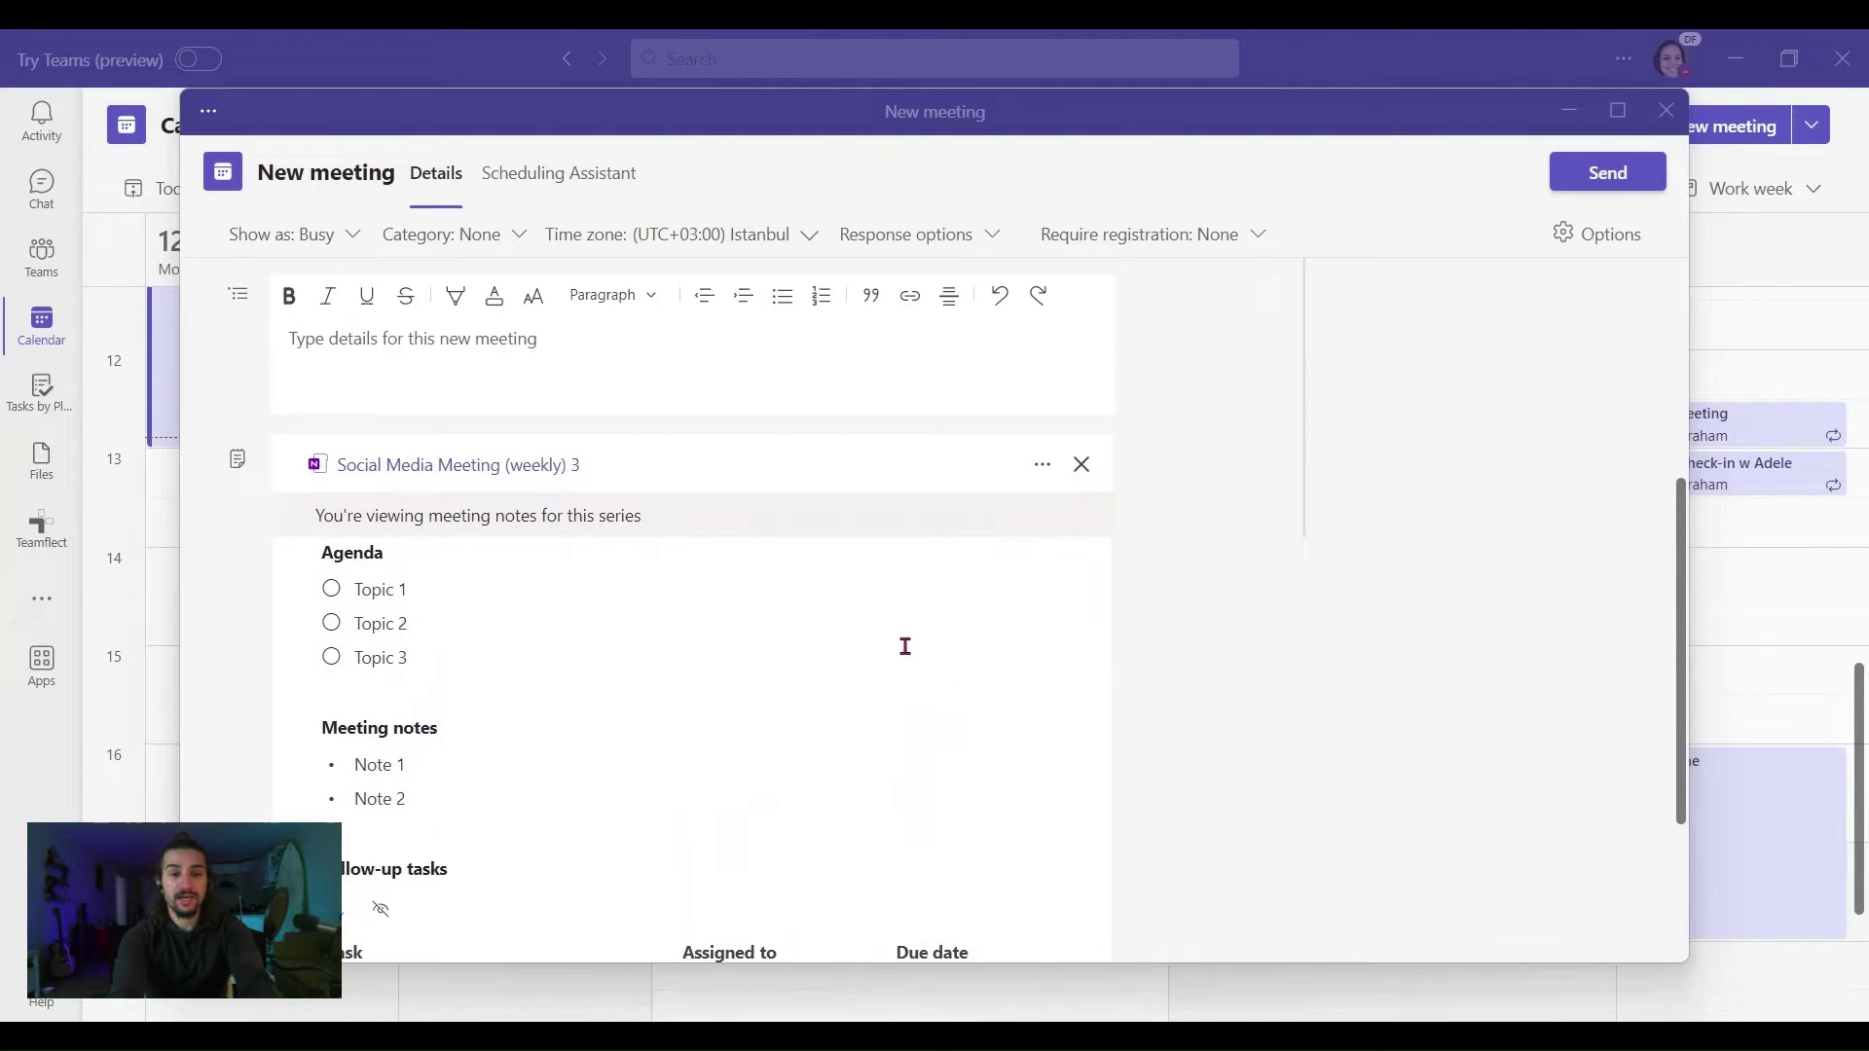
scroll(906, 646, "up", 2)
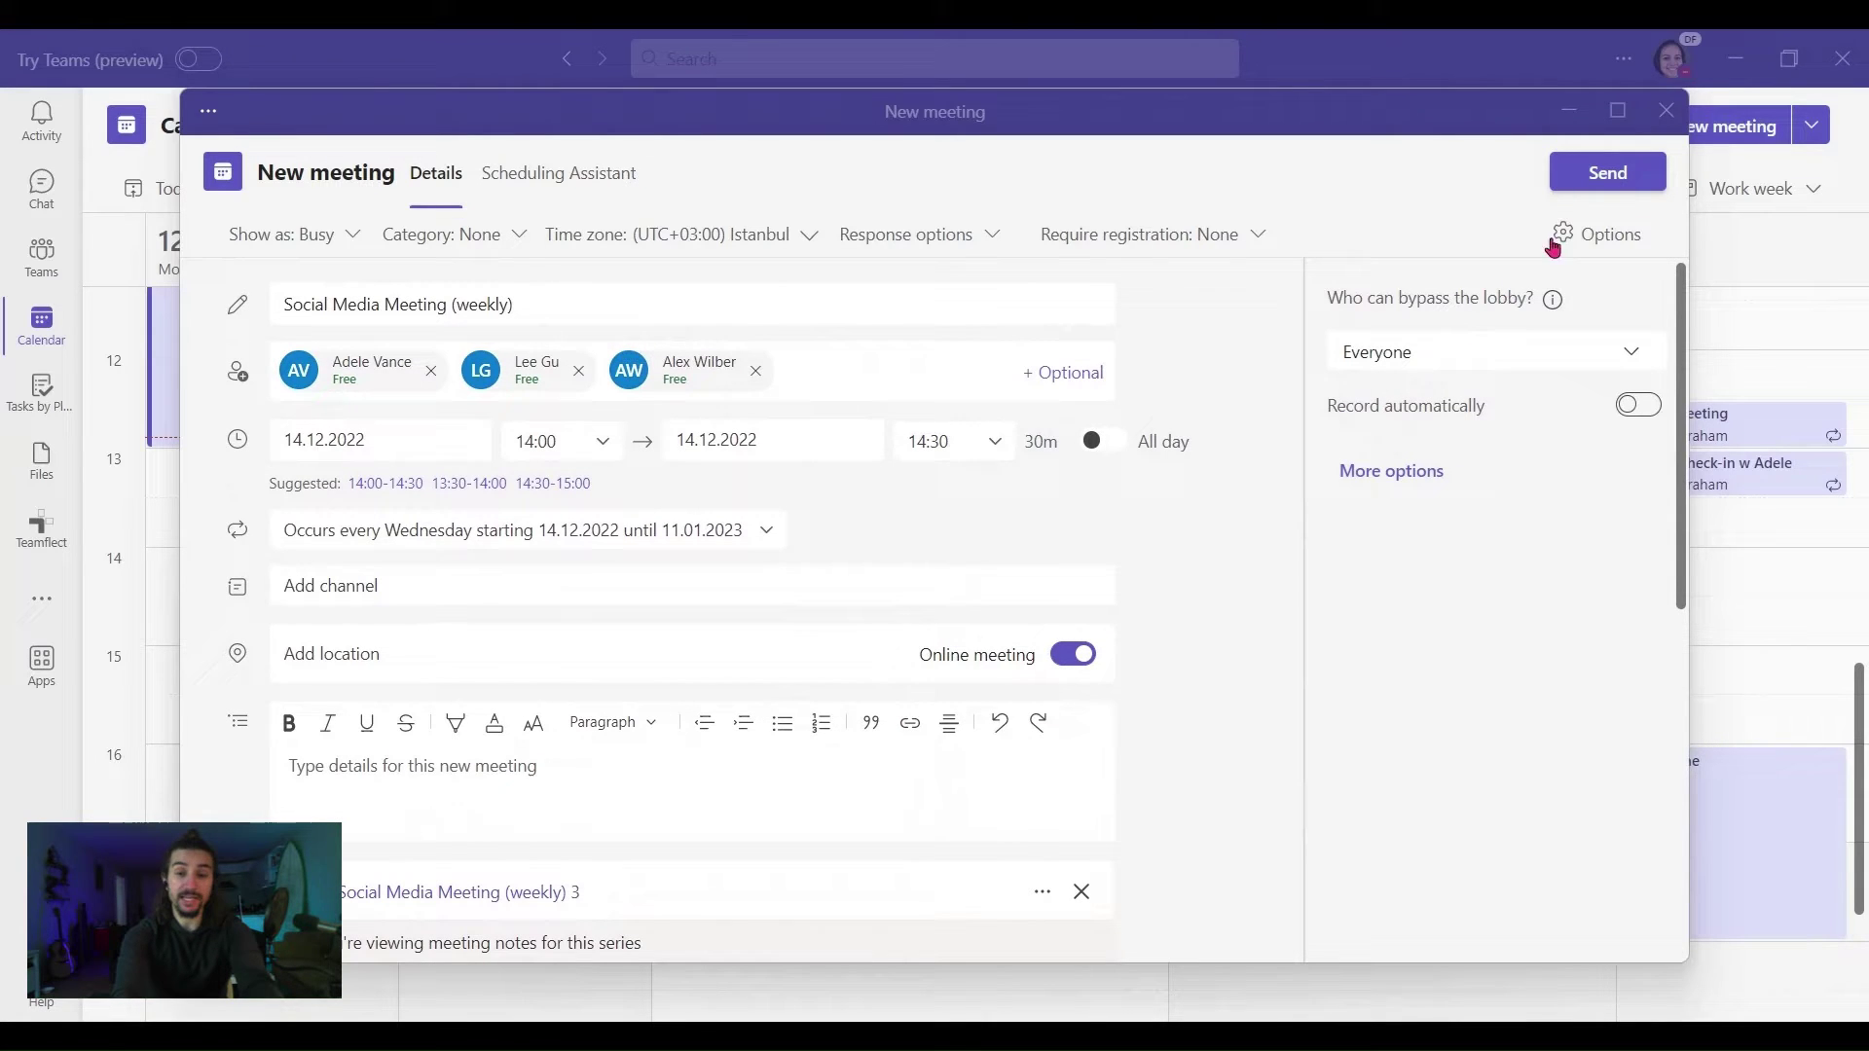
left_click(1621, 170)
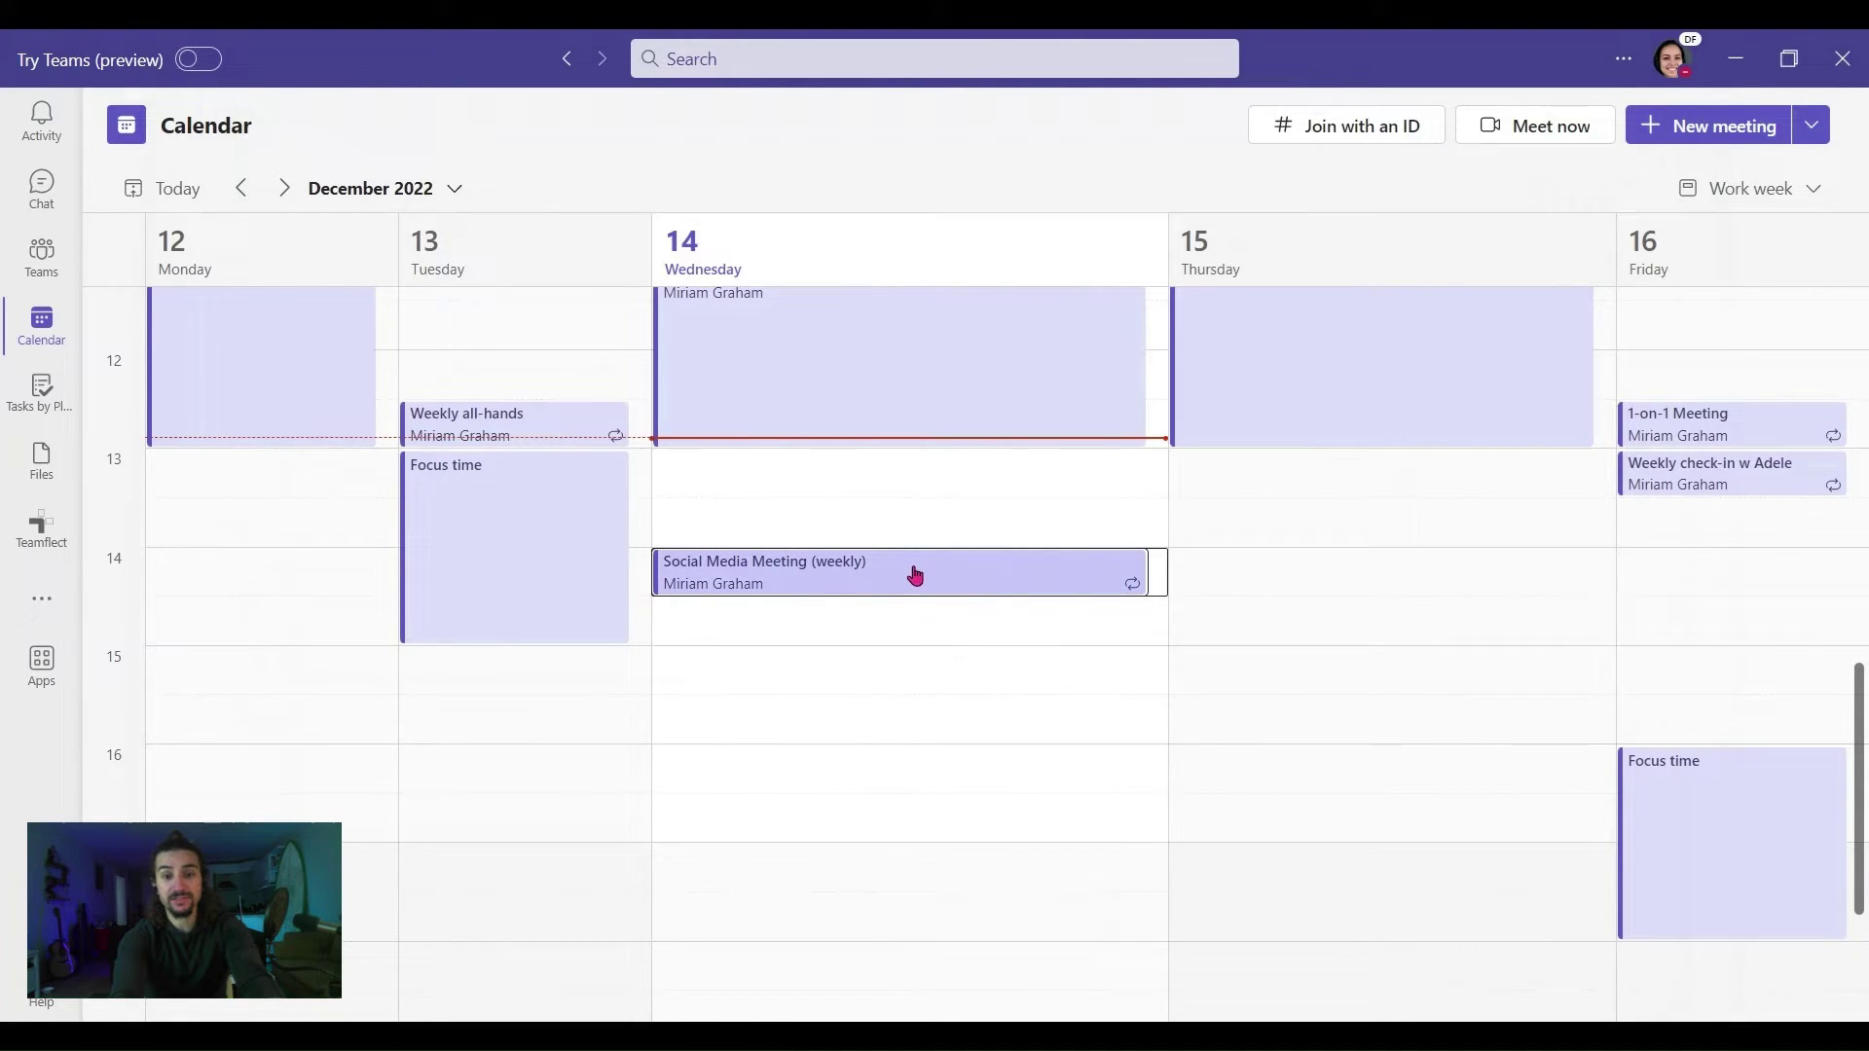
left_click(915, 576)
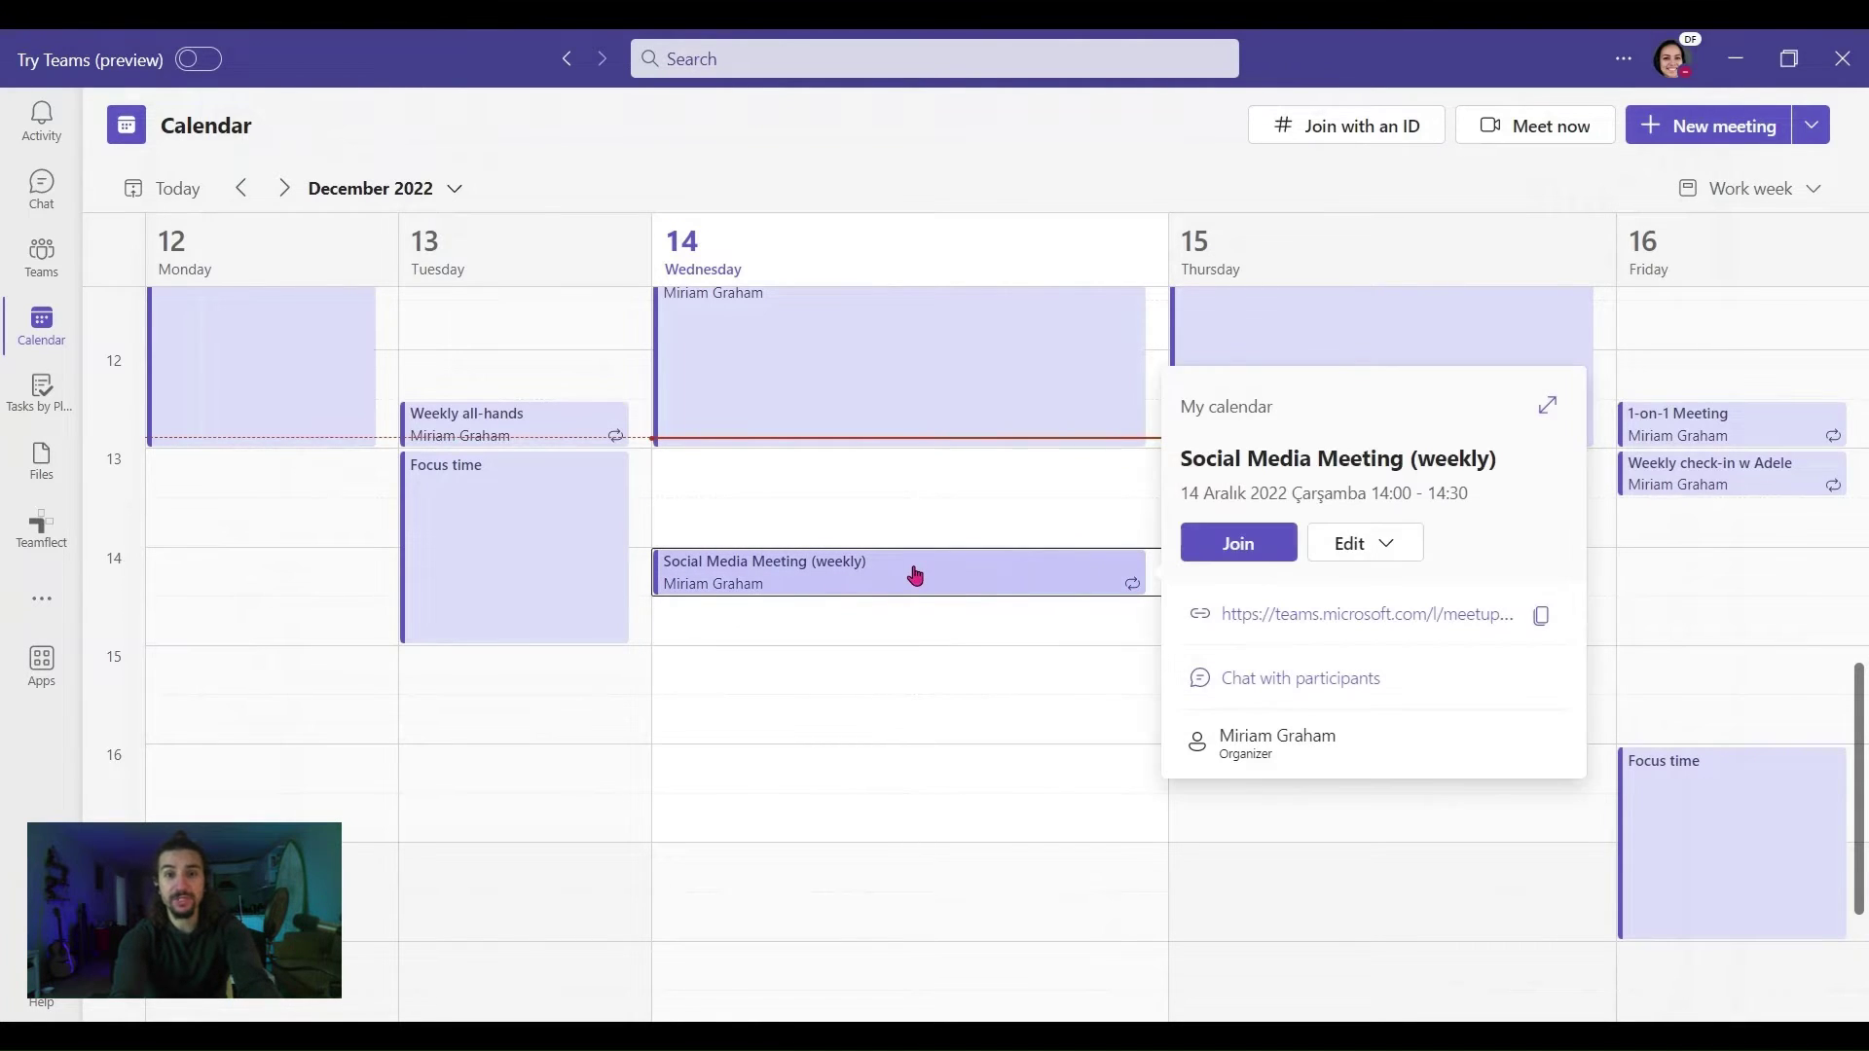
- Join the Social Media Meeting (weekly) with computer audio and dismiss the suggestion to add an app
left_click(1217, 551)
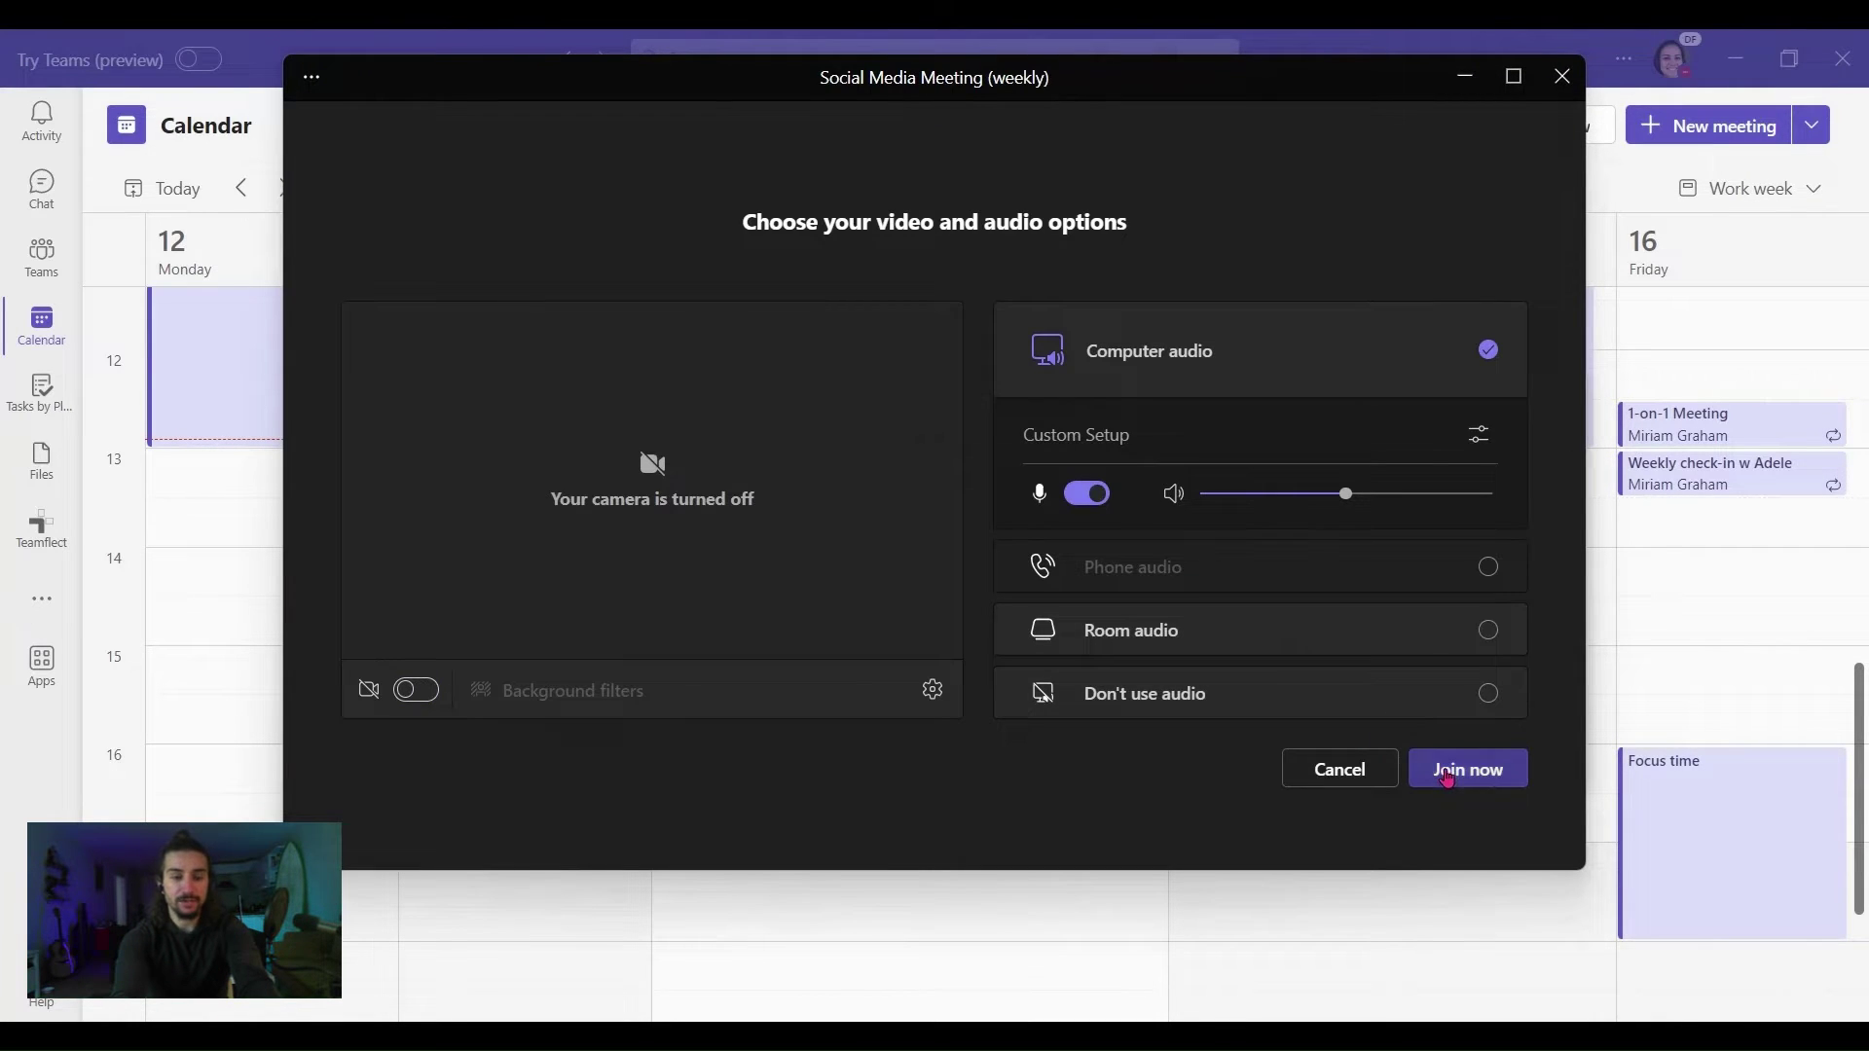
left_click(1448, 777)
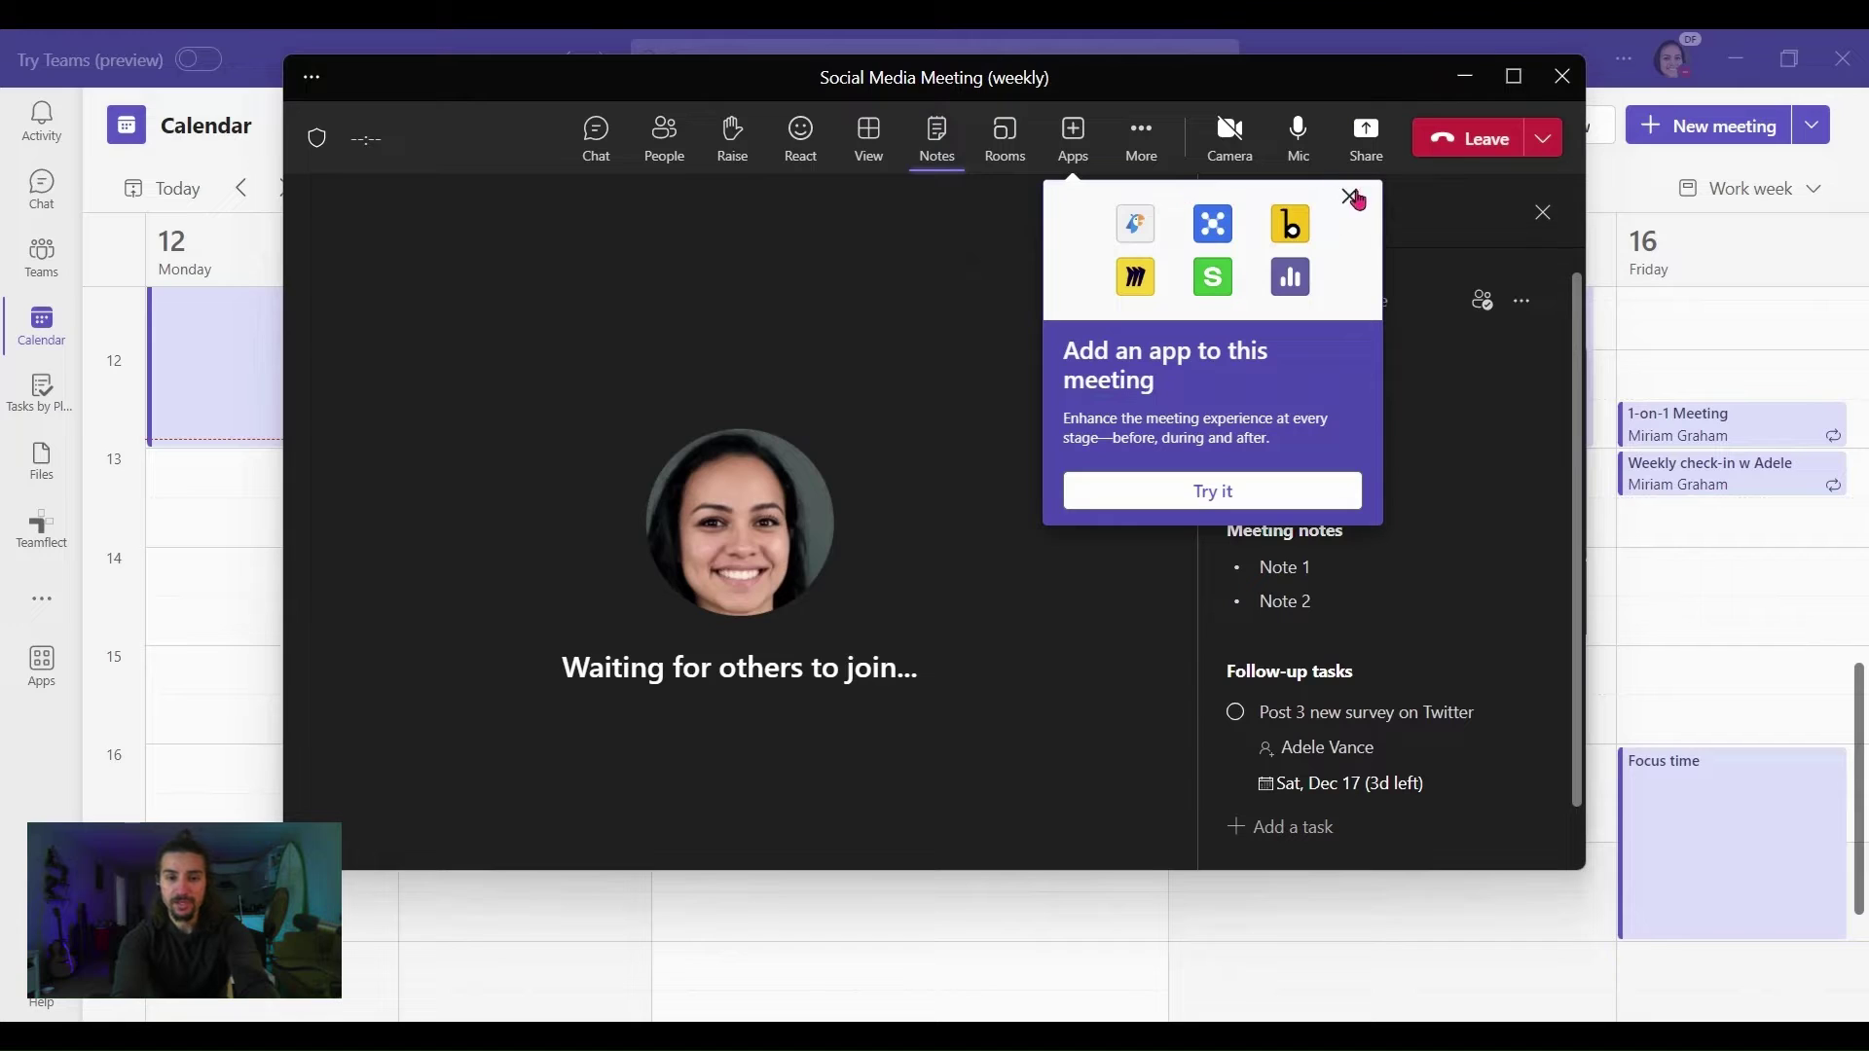
left_click(1352, 195)
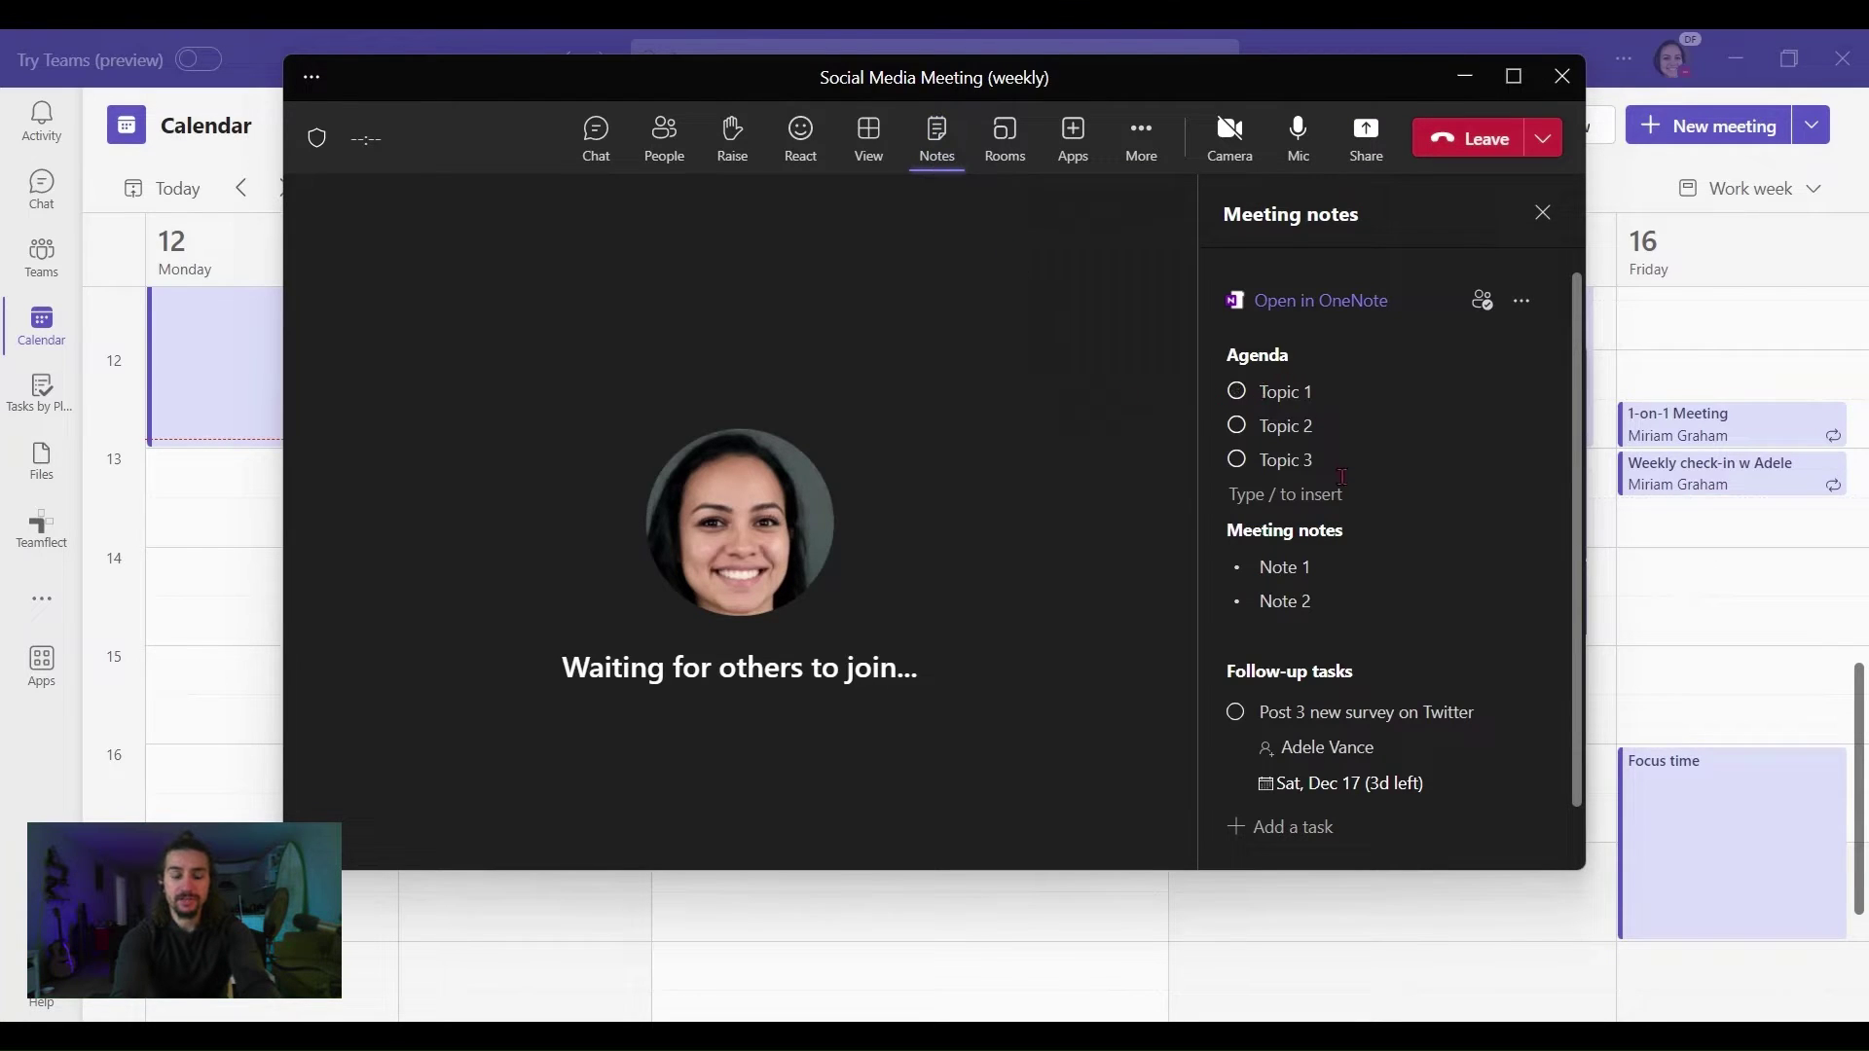
- Add "Note 3" as a bullet below "Note 2" in the in-call meeting notes and leave the meeting
scroll(1343, 476, "down", 1)
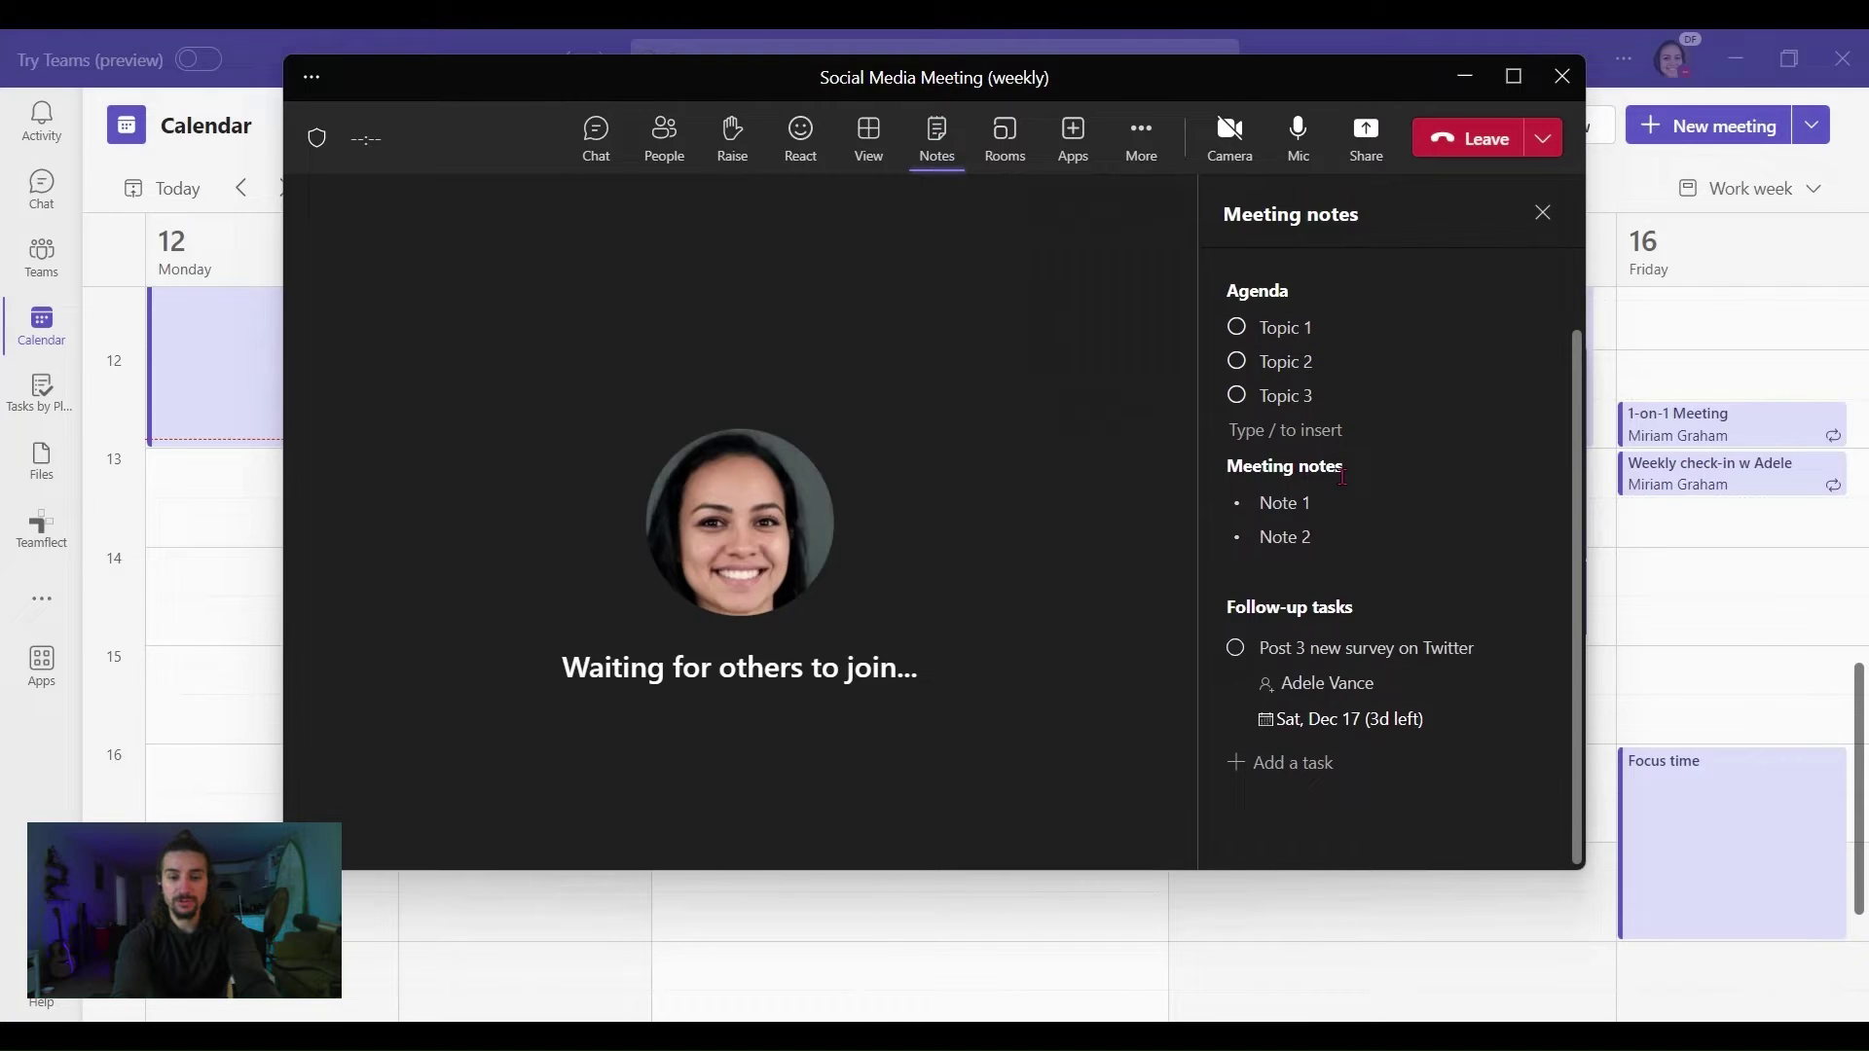
scroll(1343, 476, "up", 1)
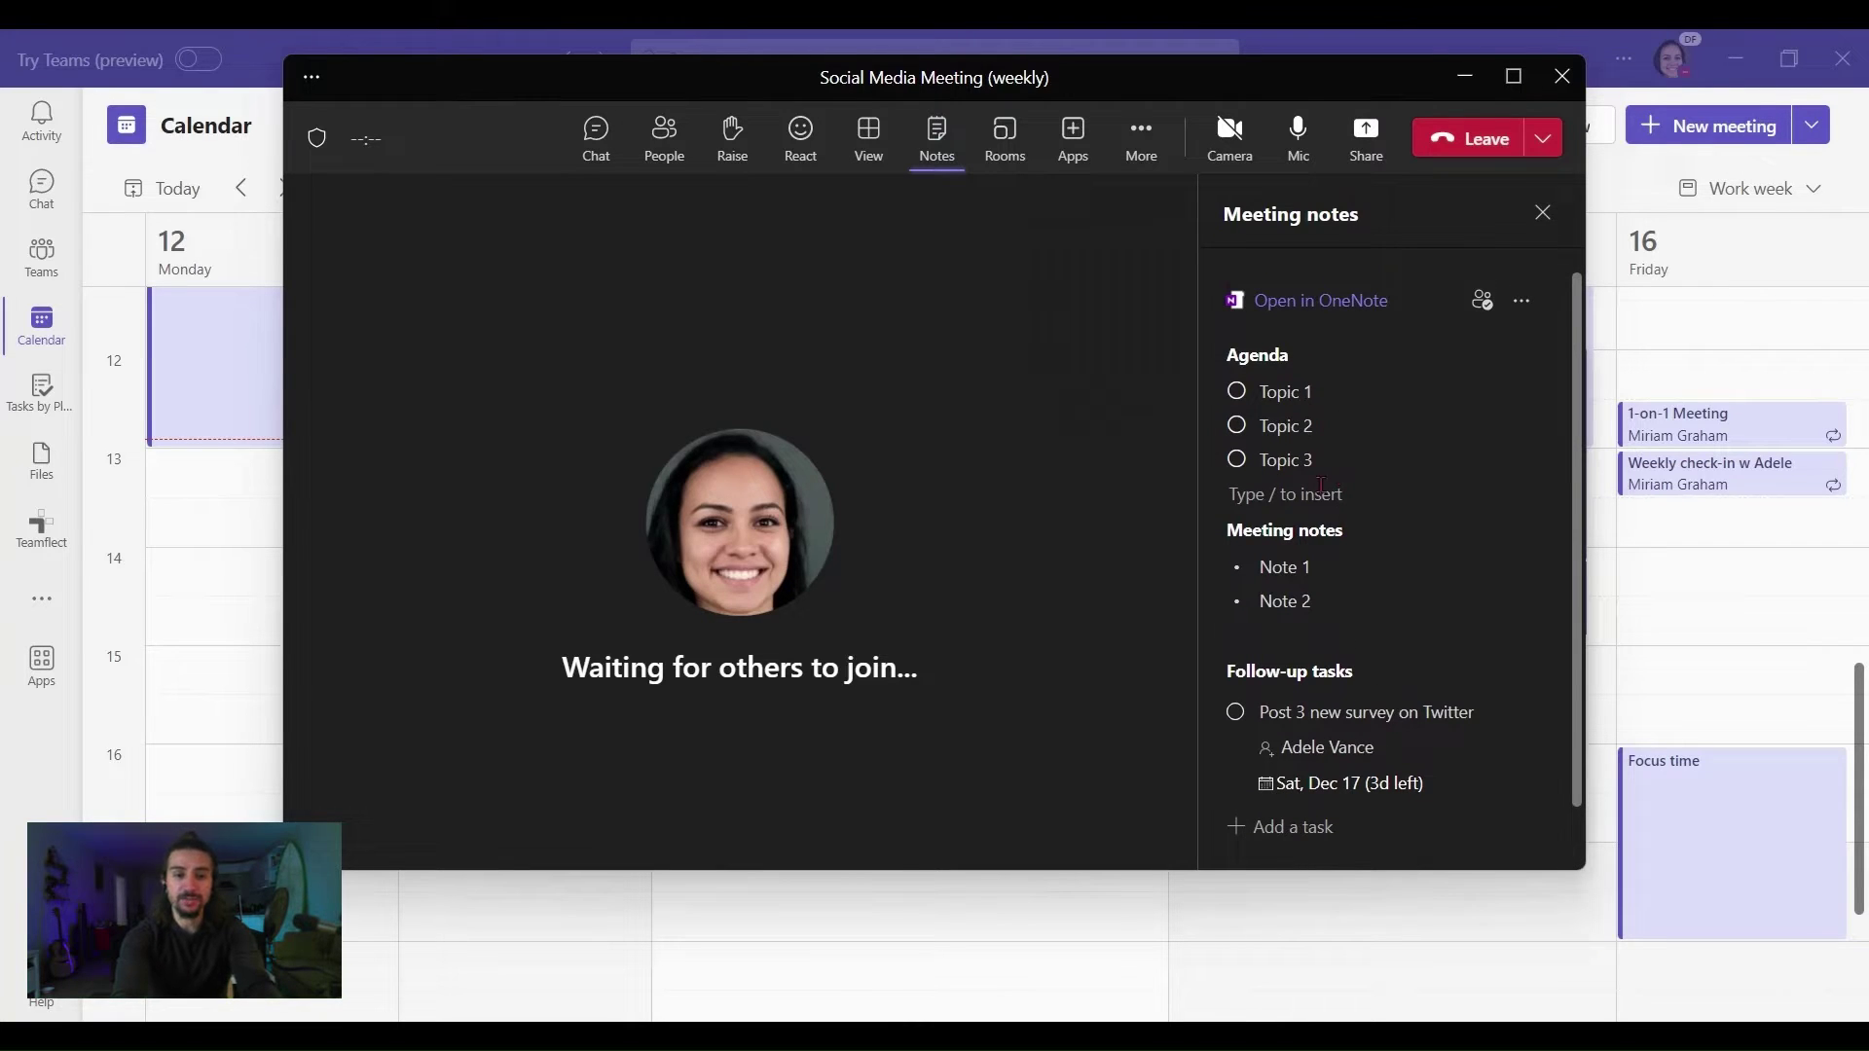
scroll(1329, 494, "down", 1)
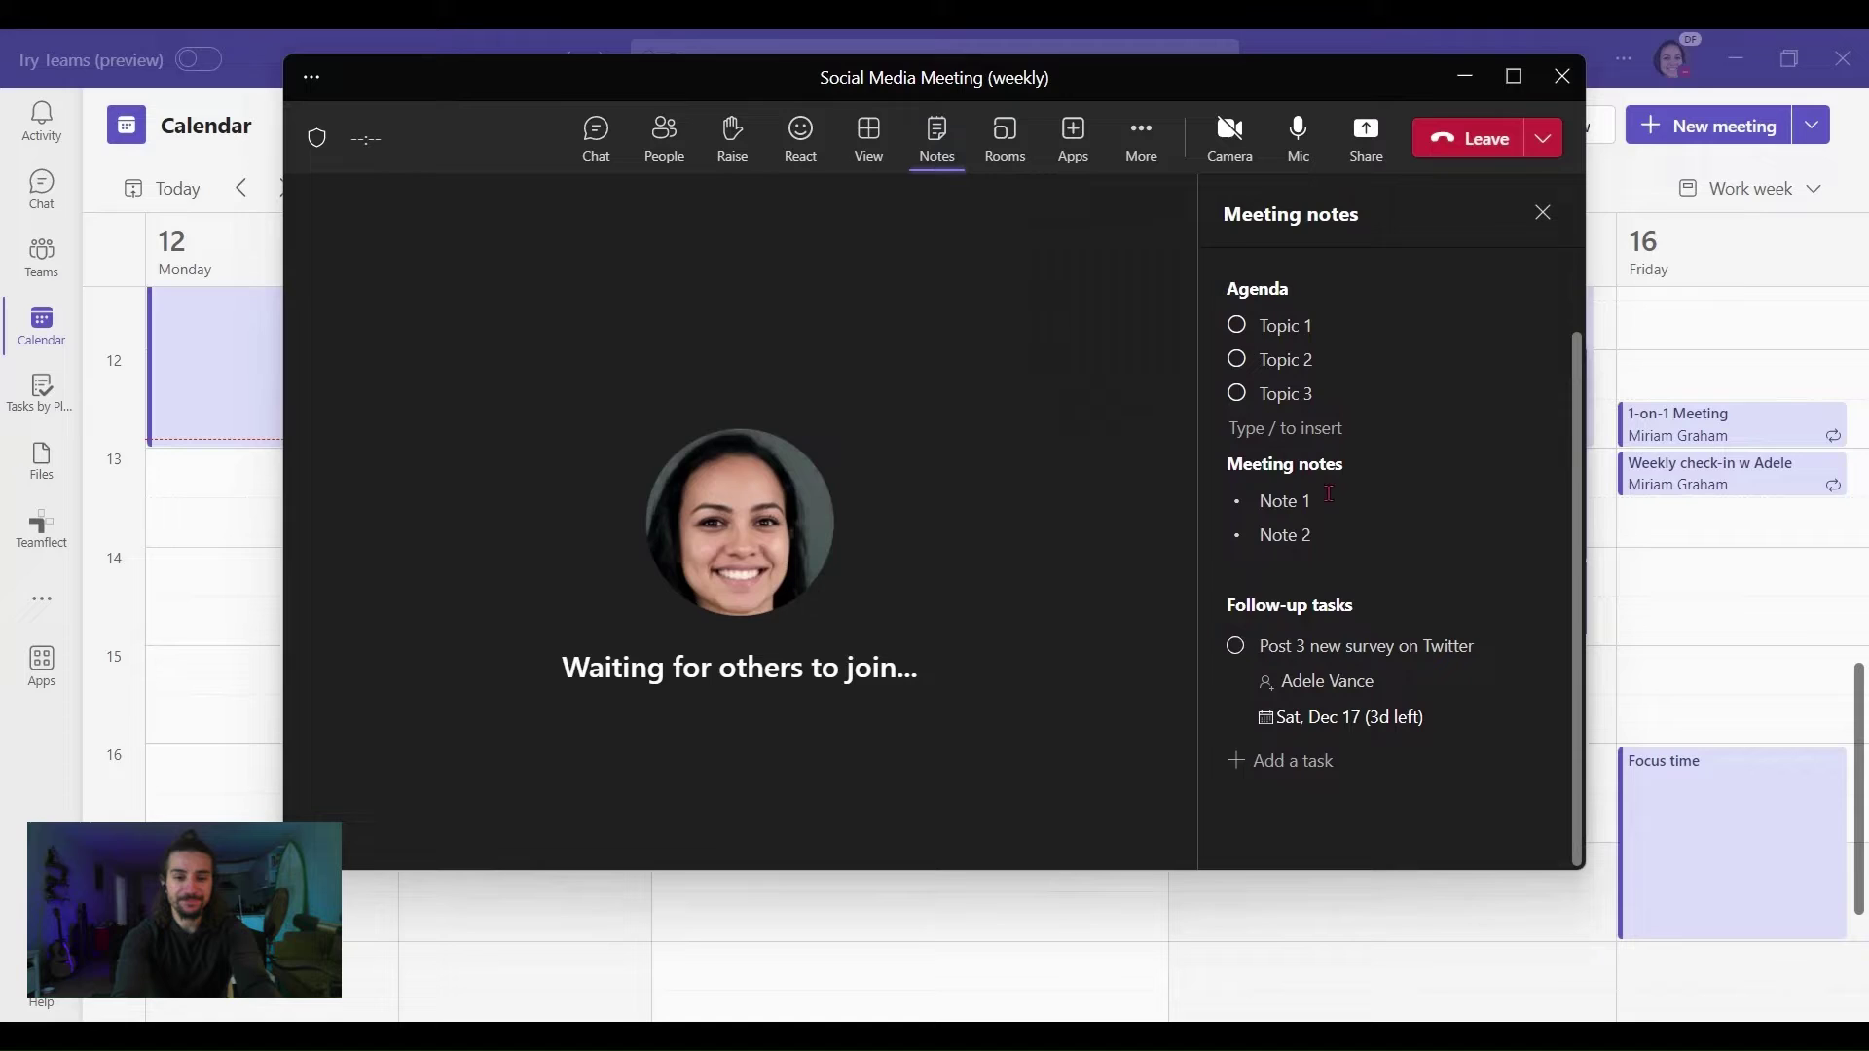
left_click(1324, 544)
key("Return")
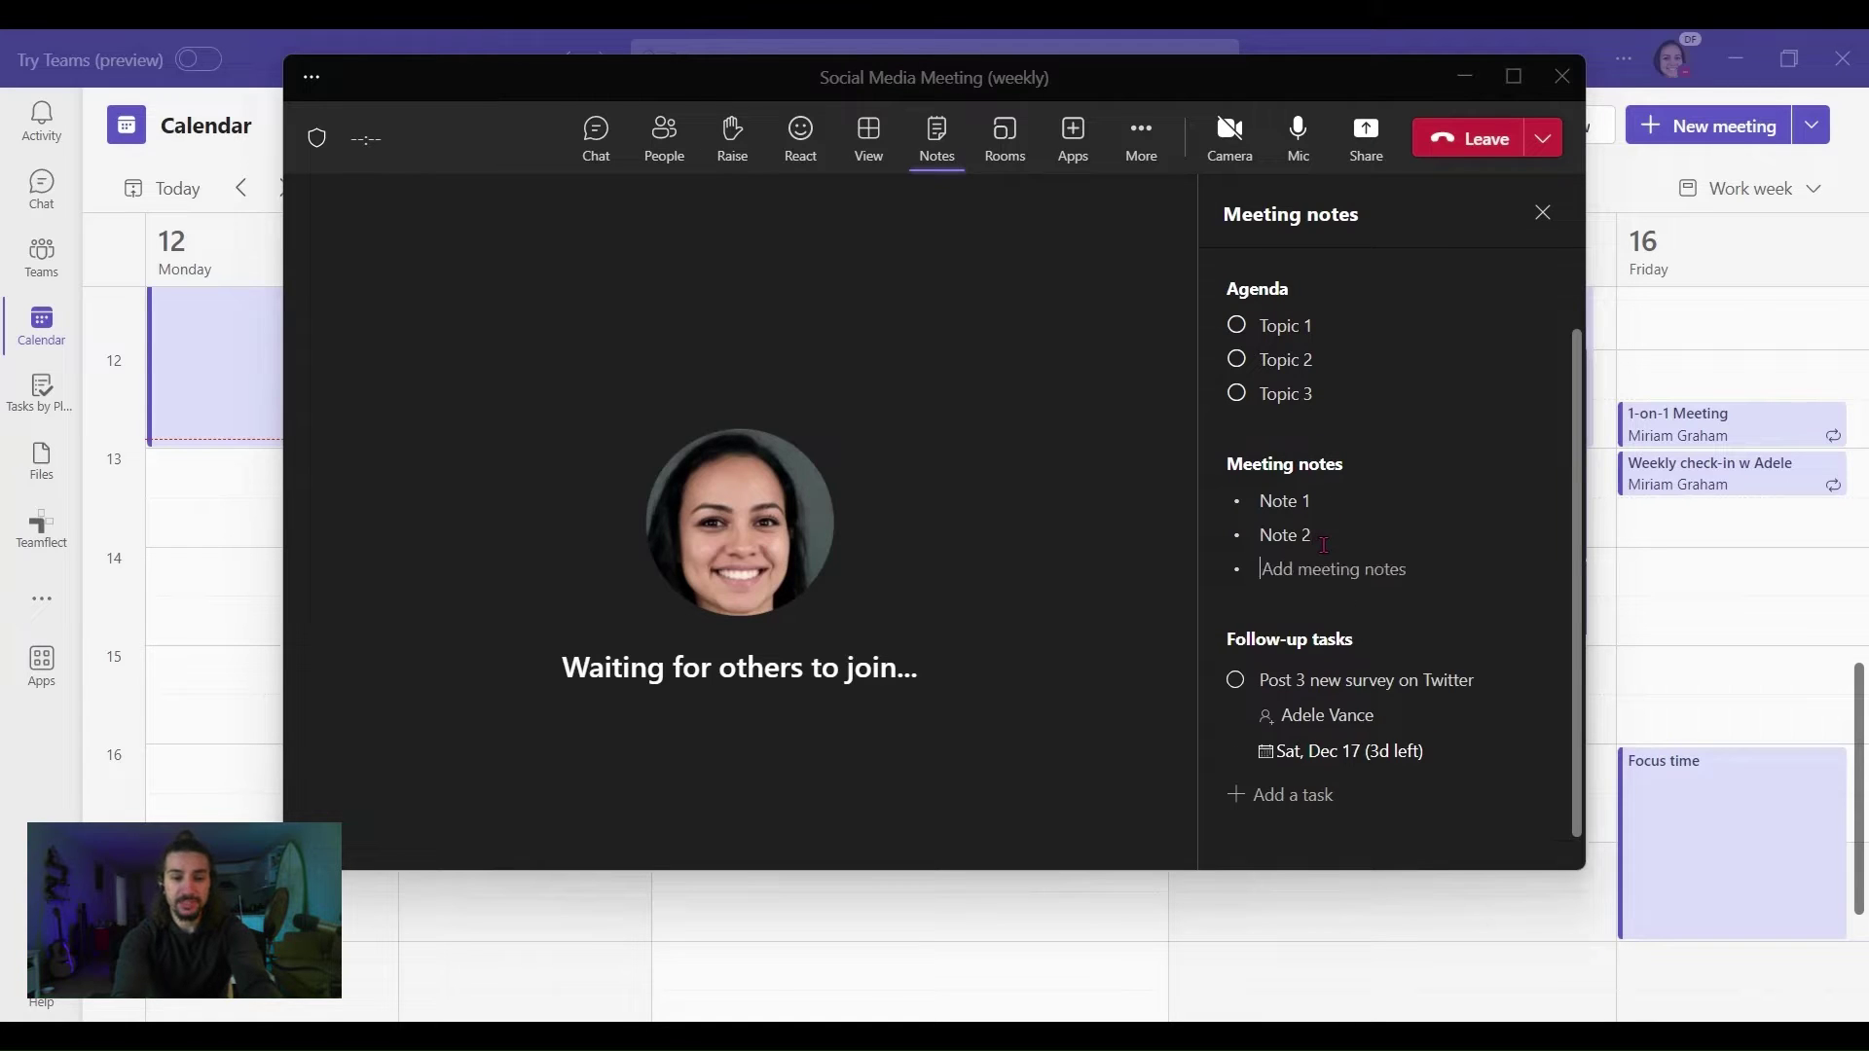
type("Note 3")
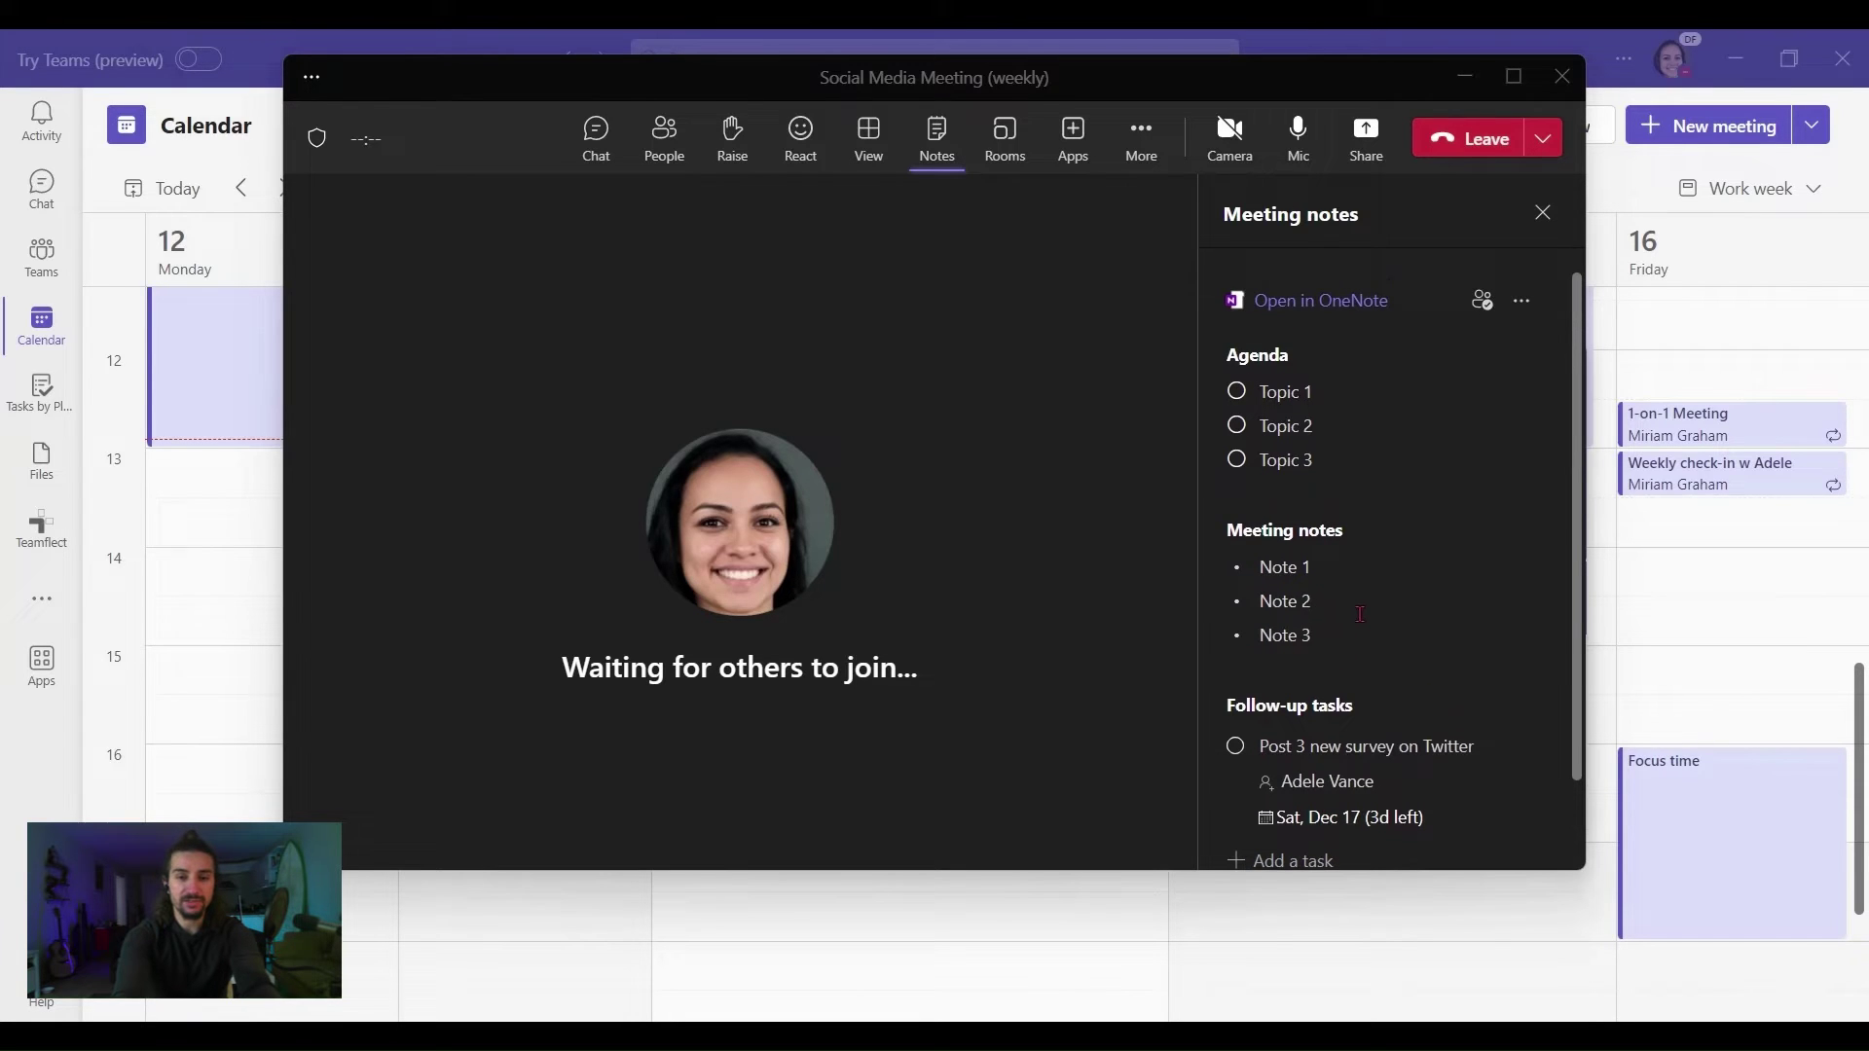
left_click(1474, 144)
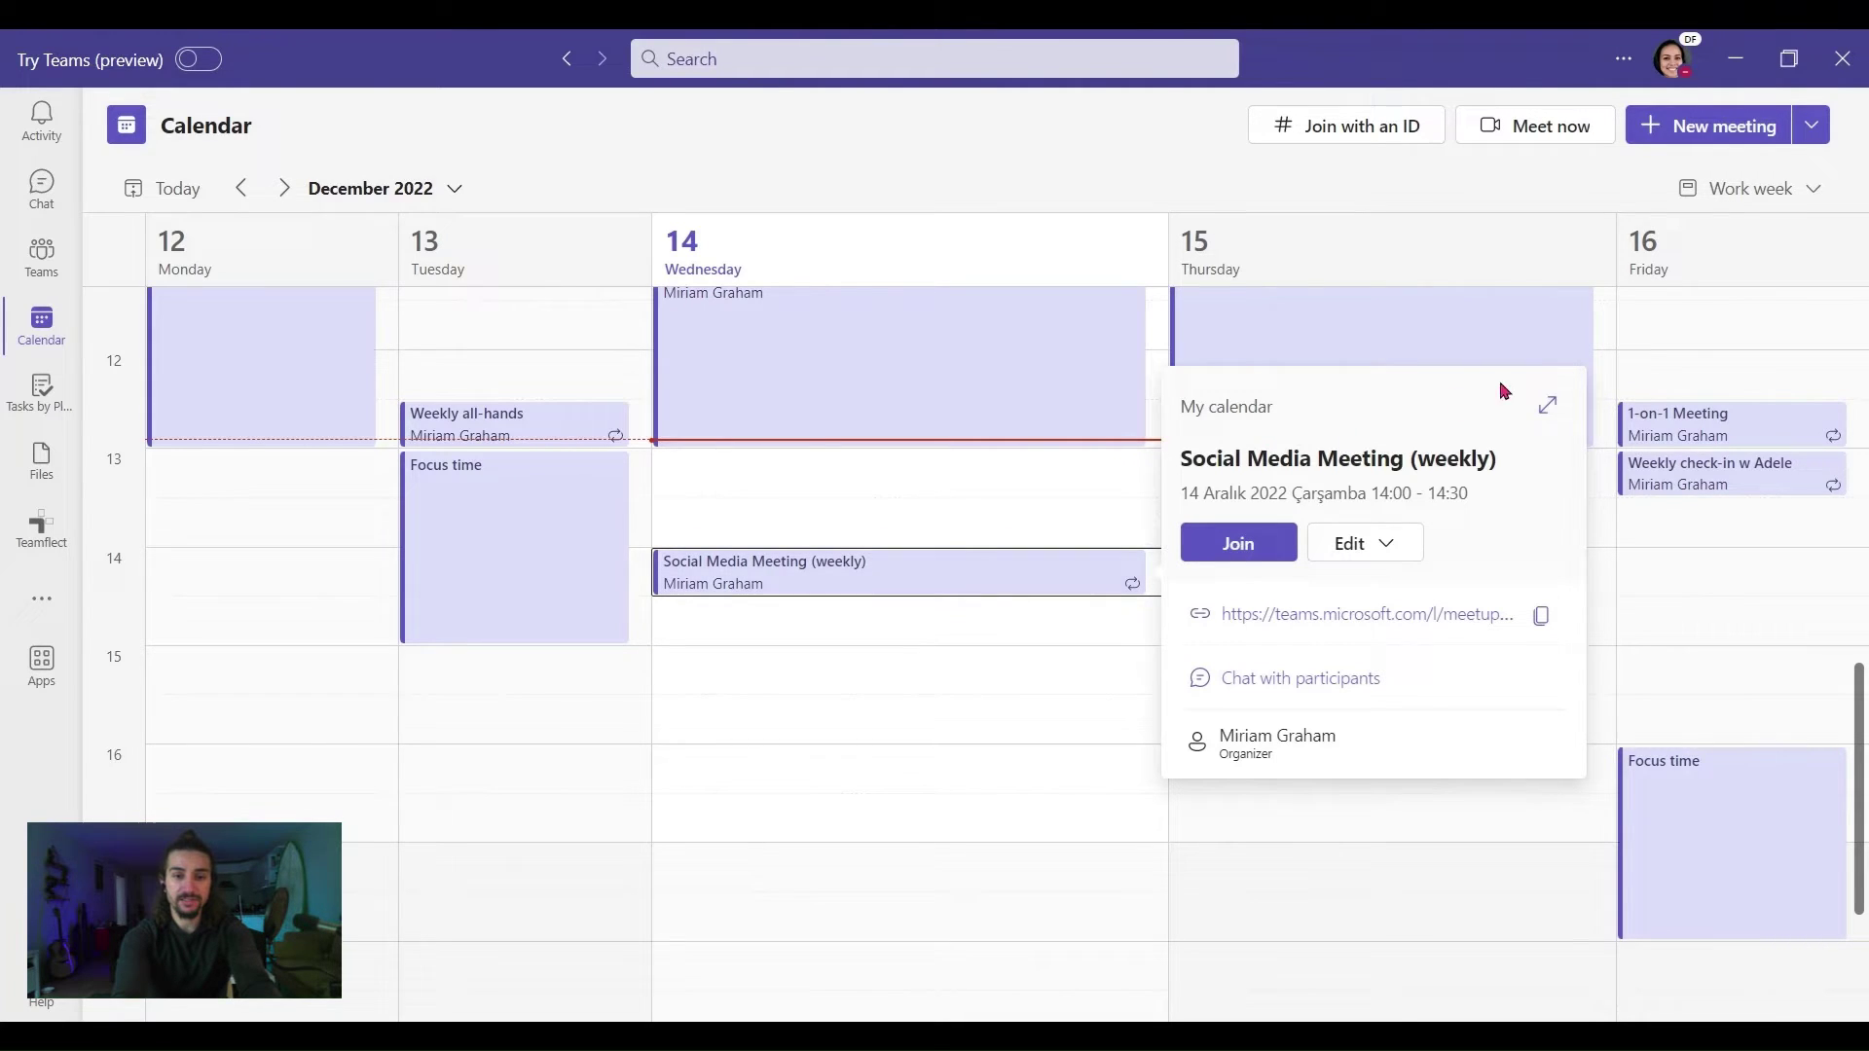
- Examine the full details of the Social Media Meeting (weekly), including the OneNote link and occurrence notes, and close them
left_click(1549, 403)
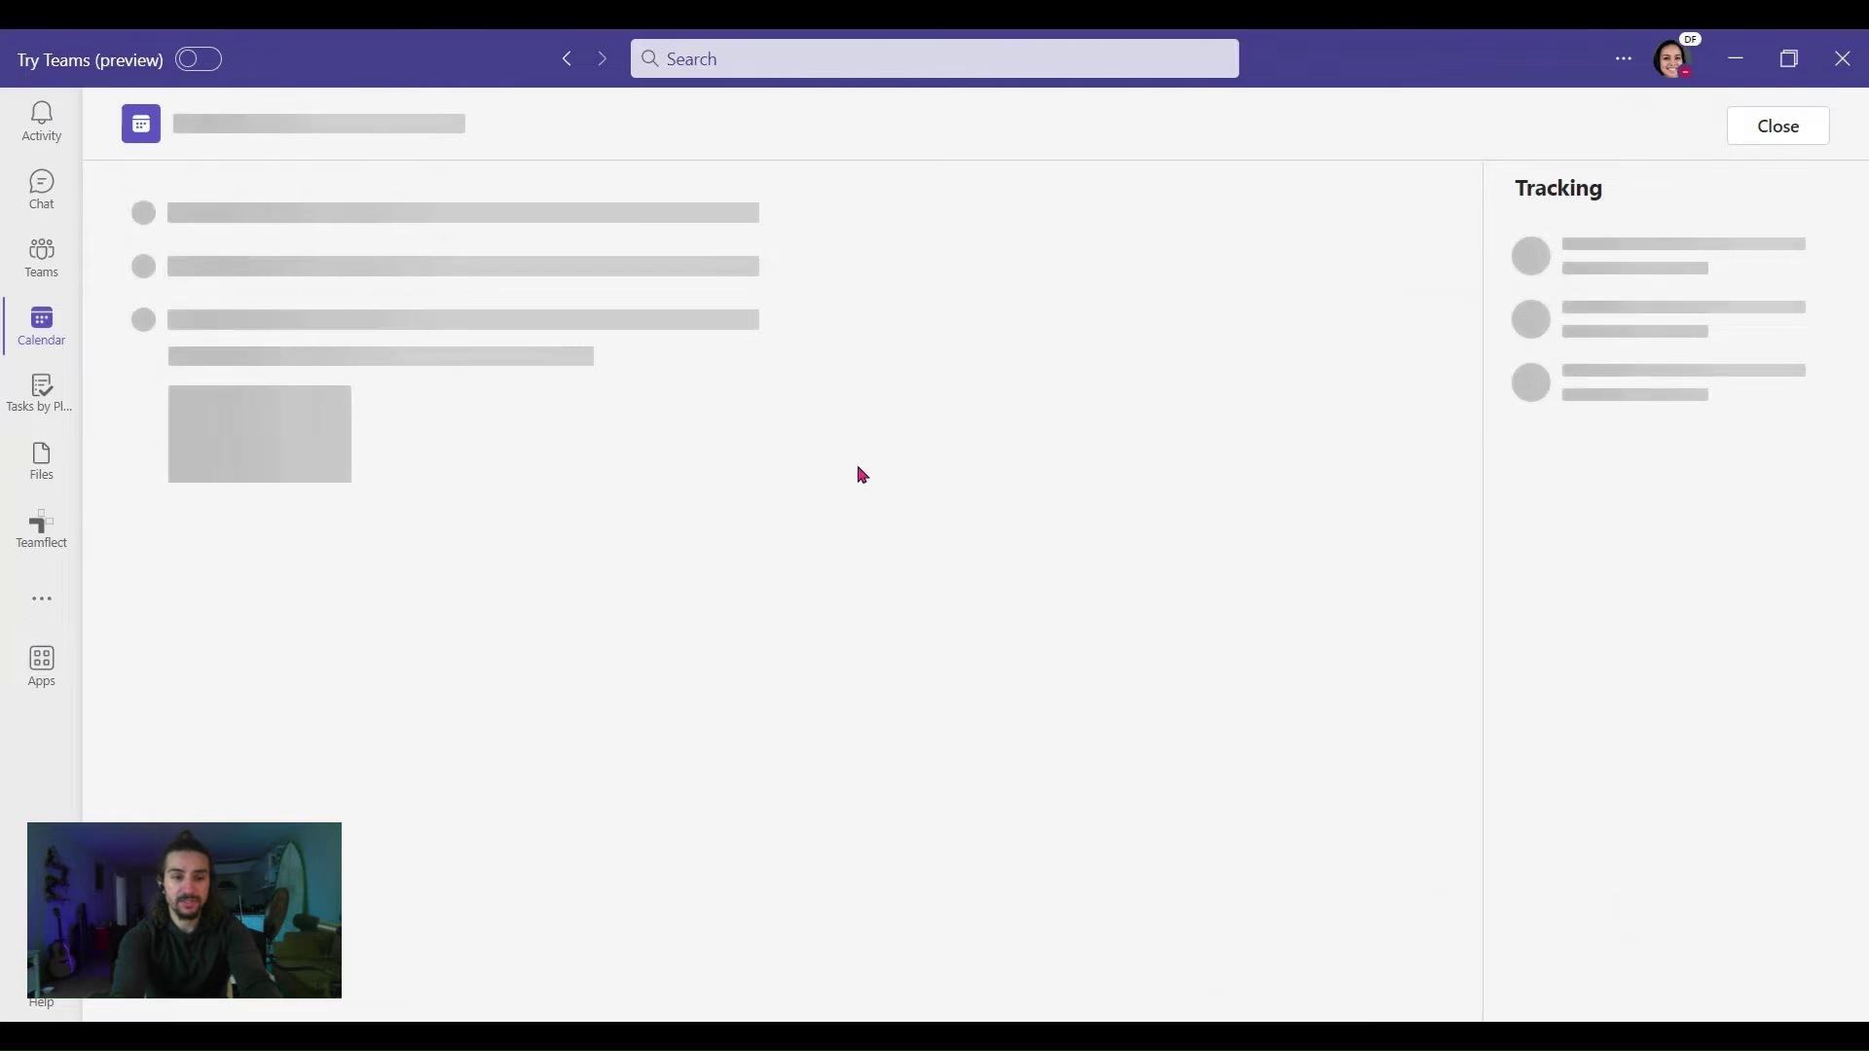
scroll(863, 475, "down", 5)
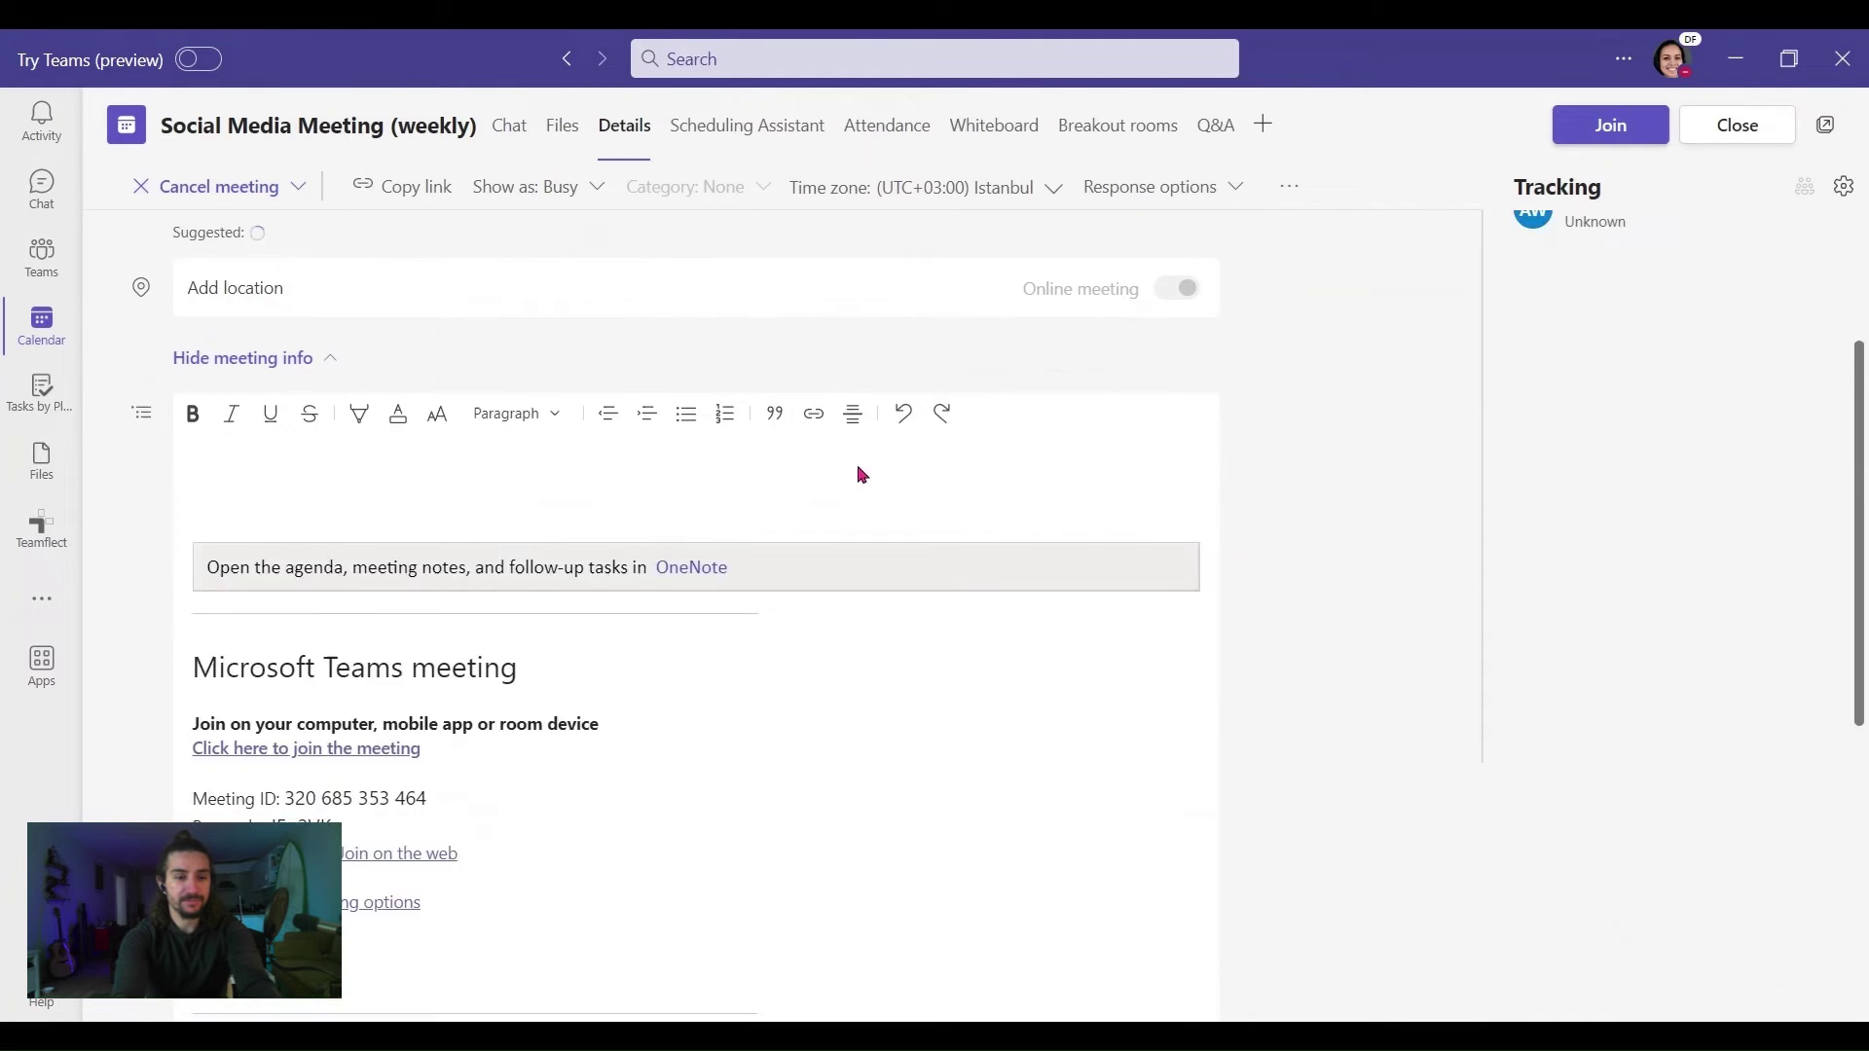
scroll(862, 475, "down", 1)
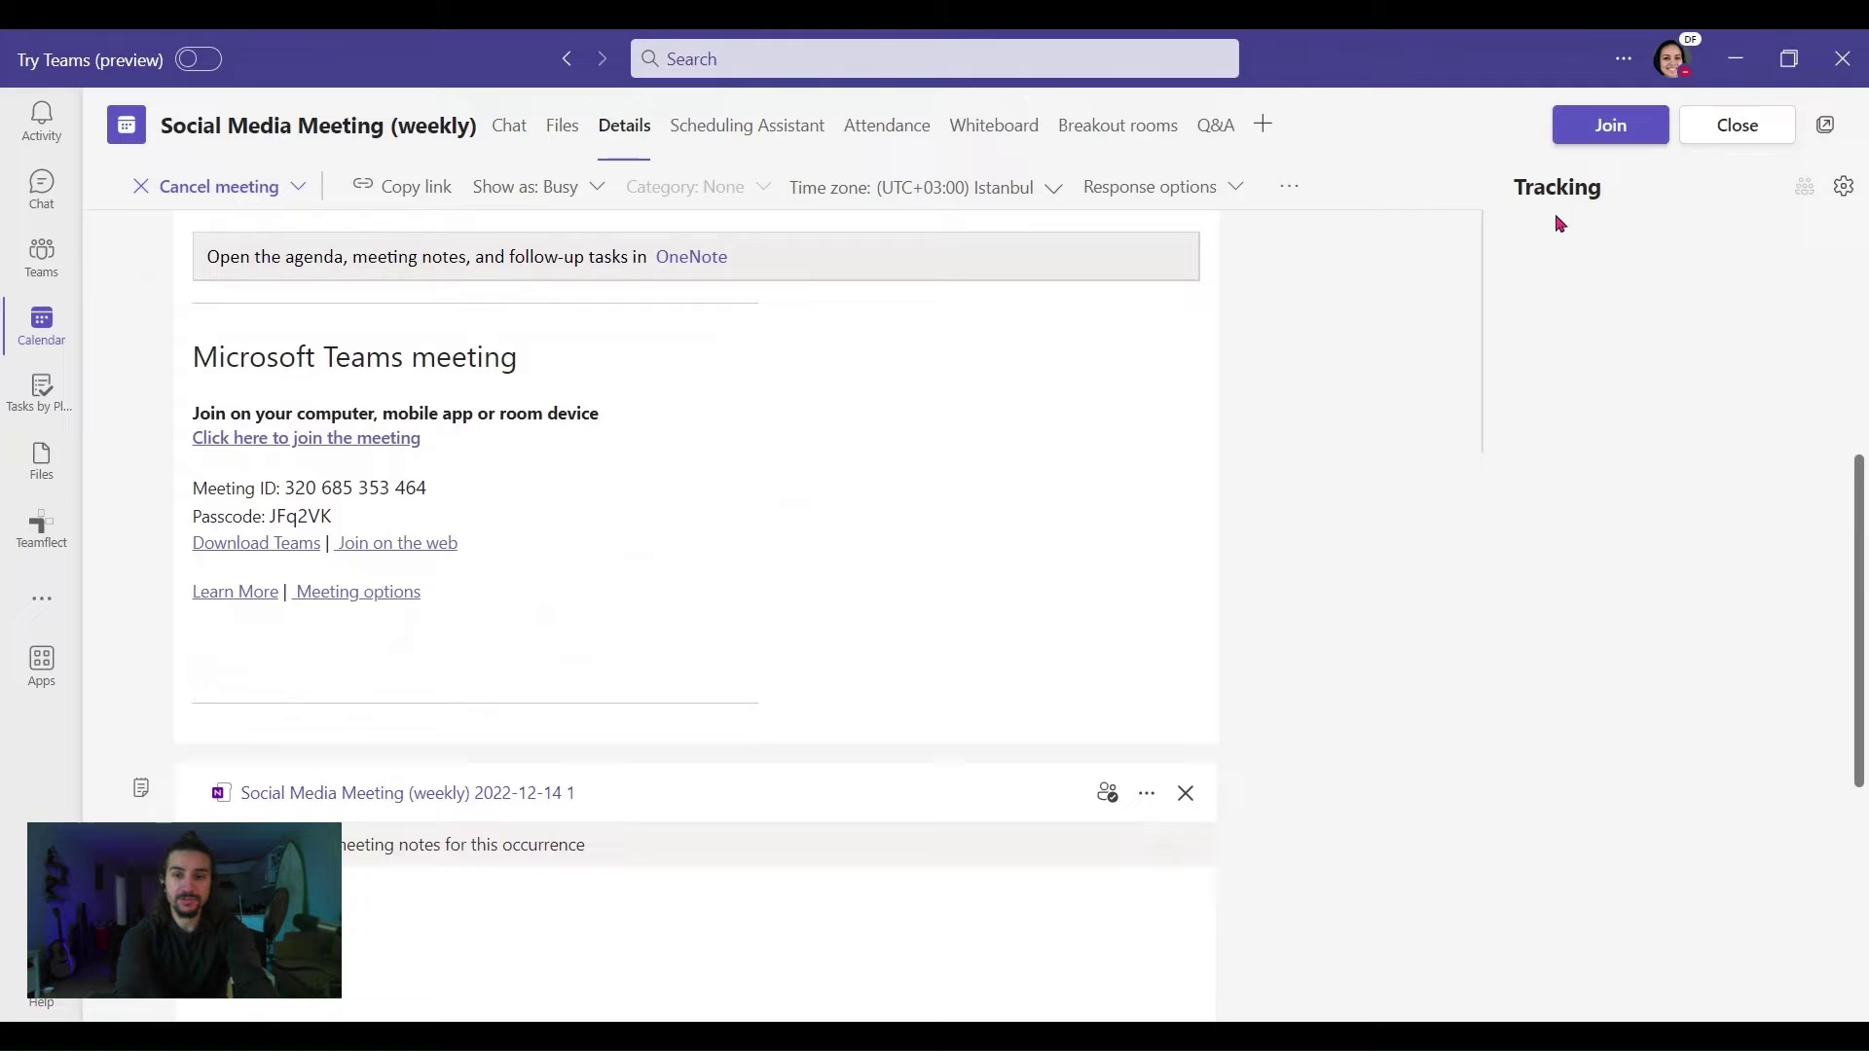
left_click(1712, 143)
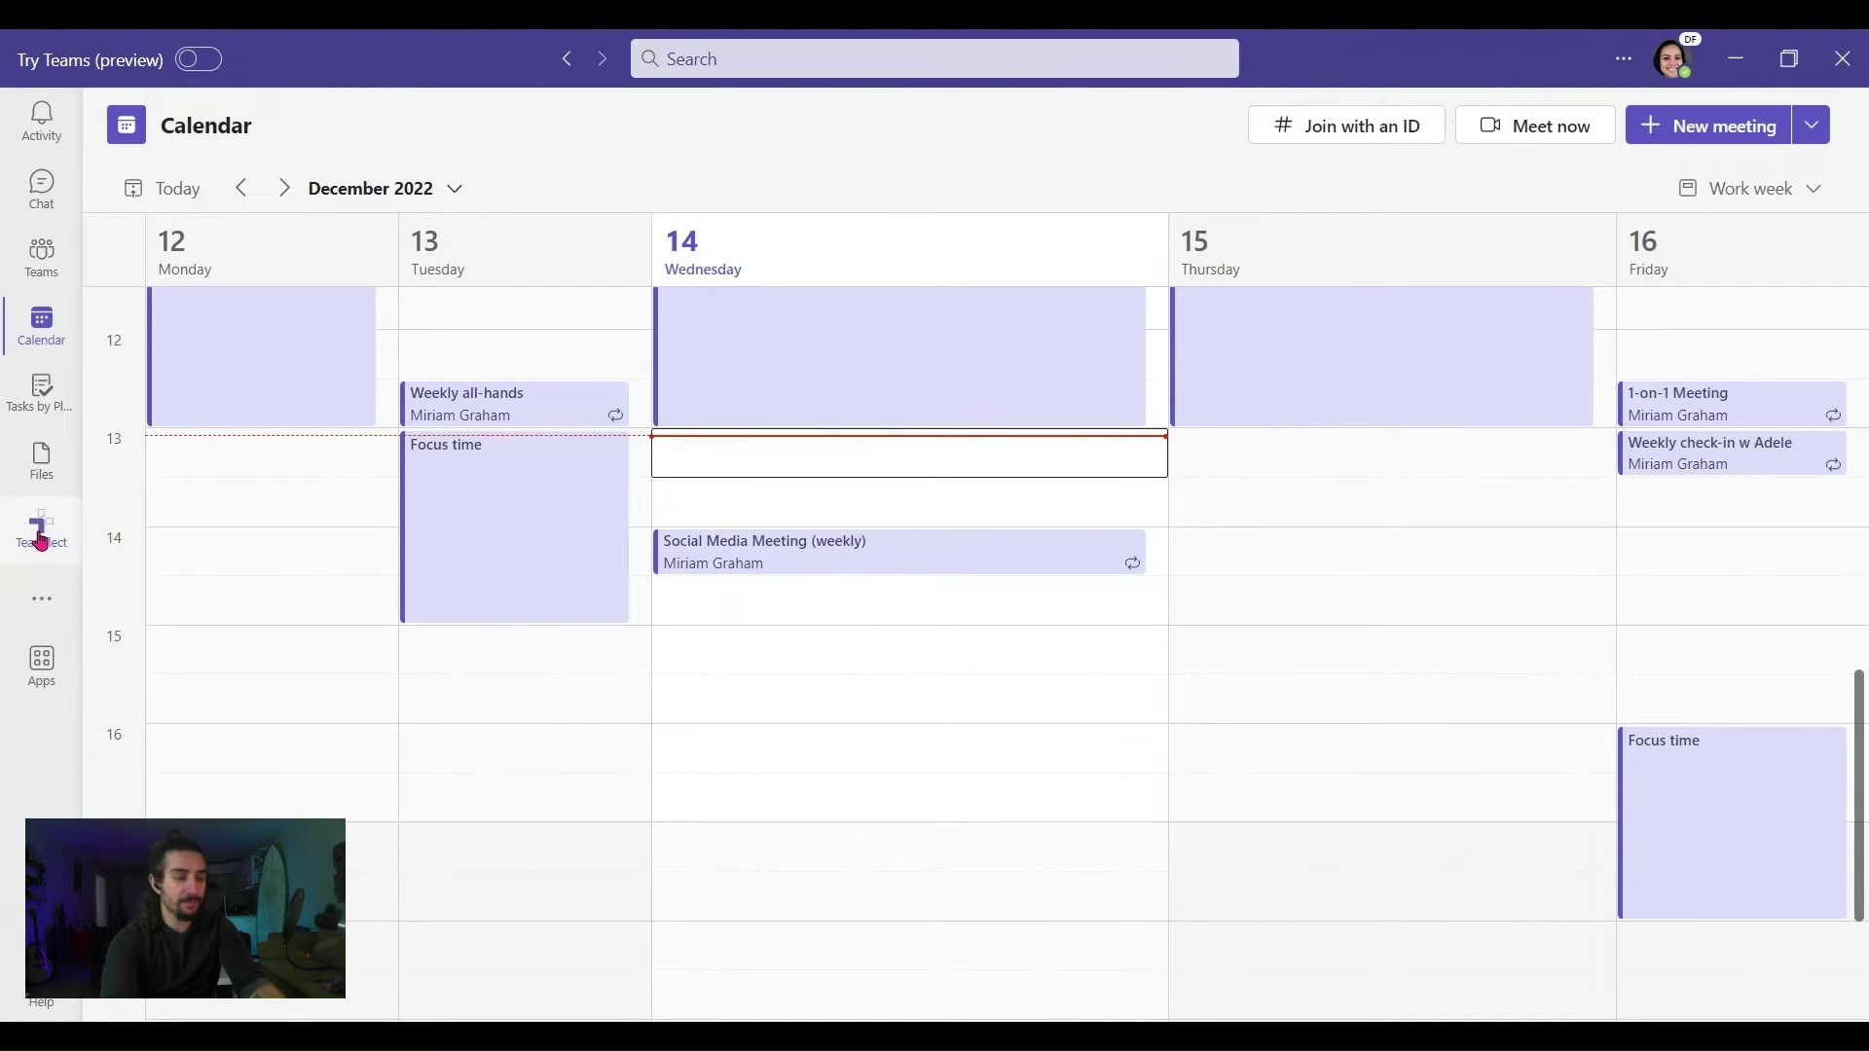
- Switch to Teamflect, check all upcoming and past meetings, and open the weekly check-in on December 16th
left_click(40, 537)
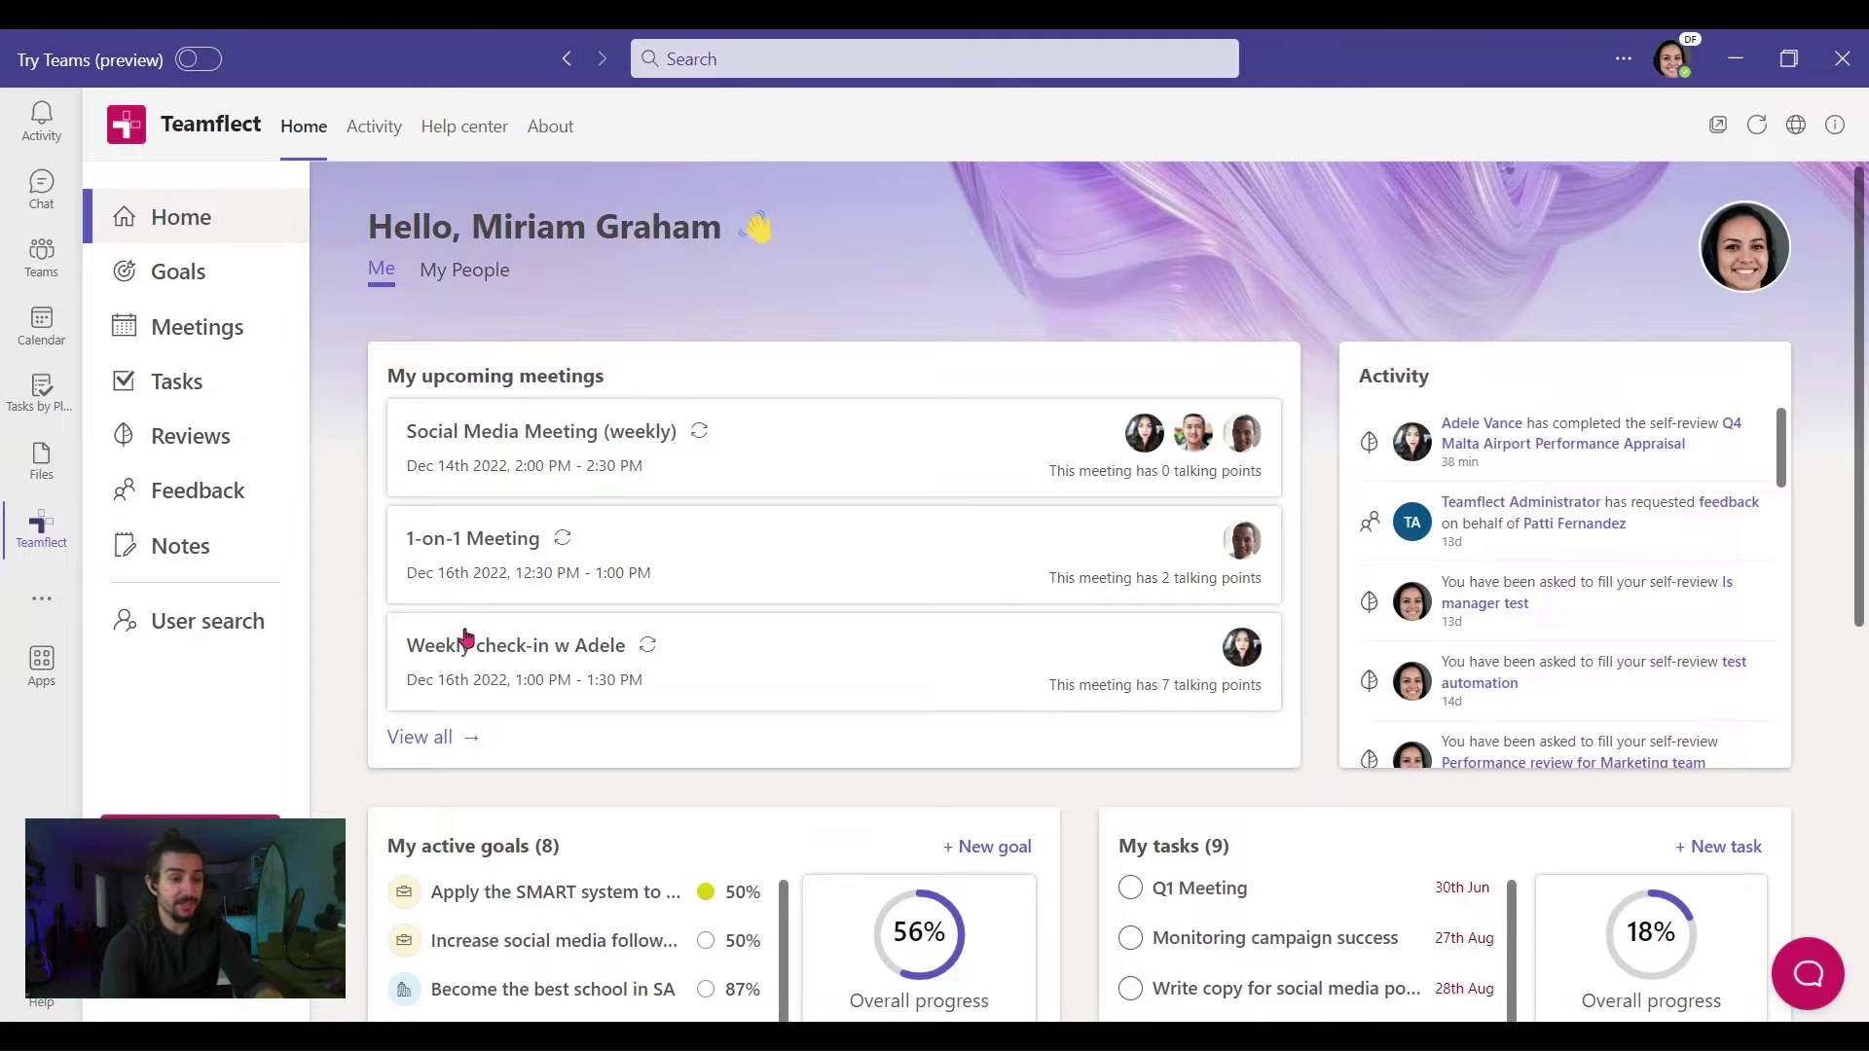
left_click(428, 738)
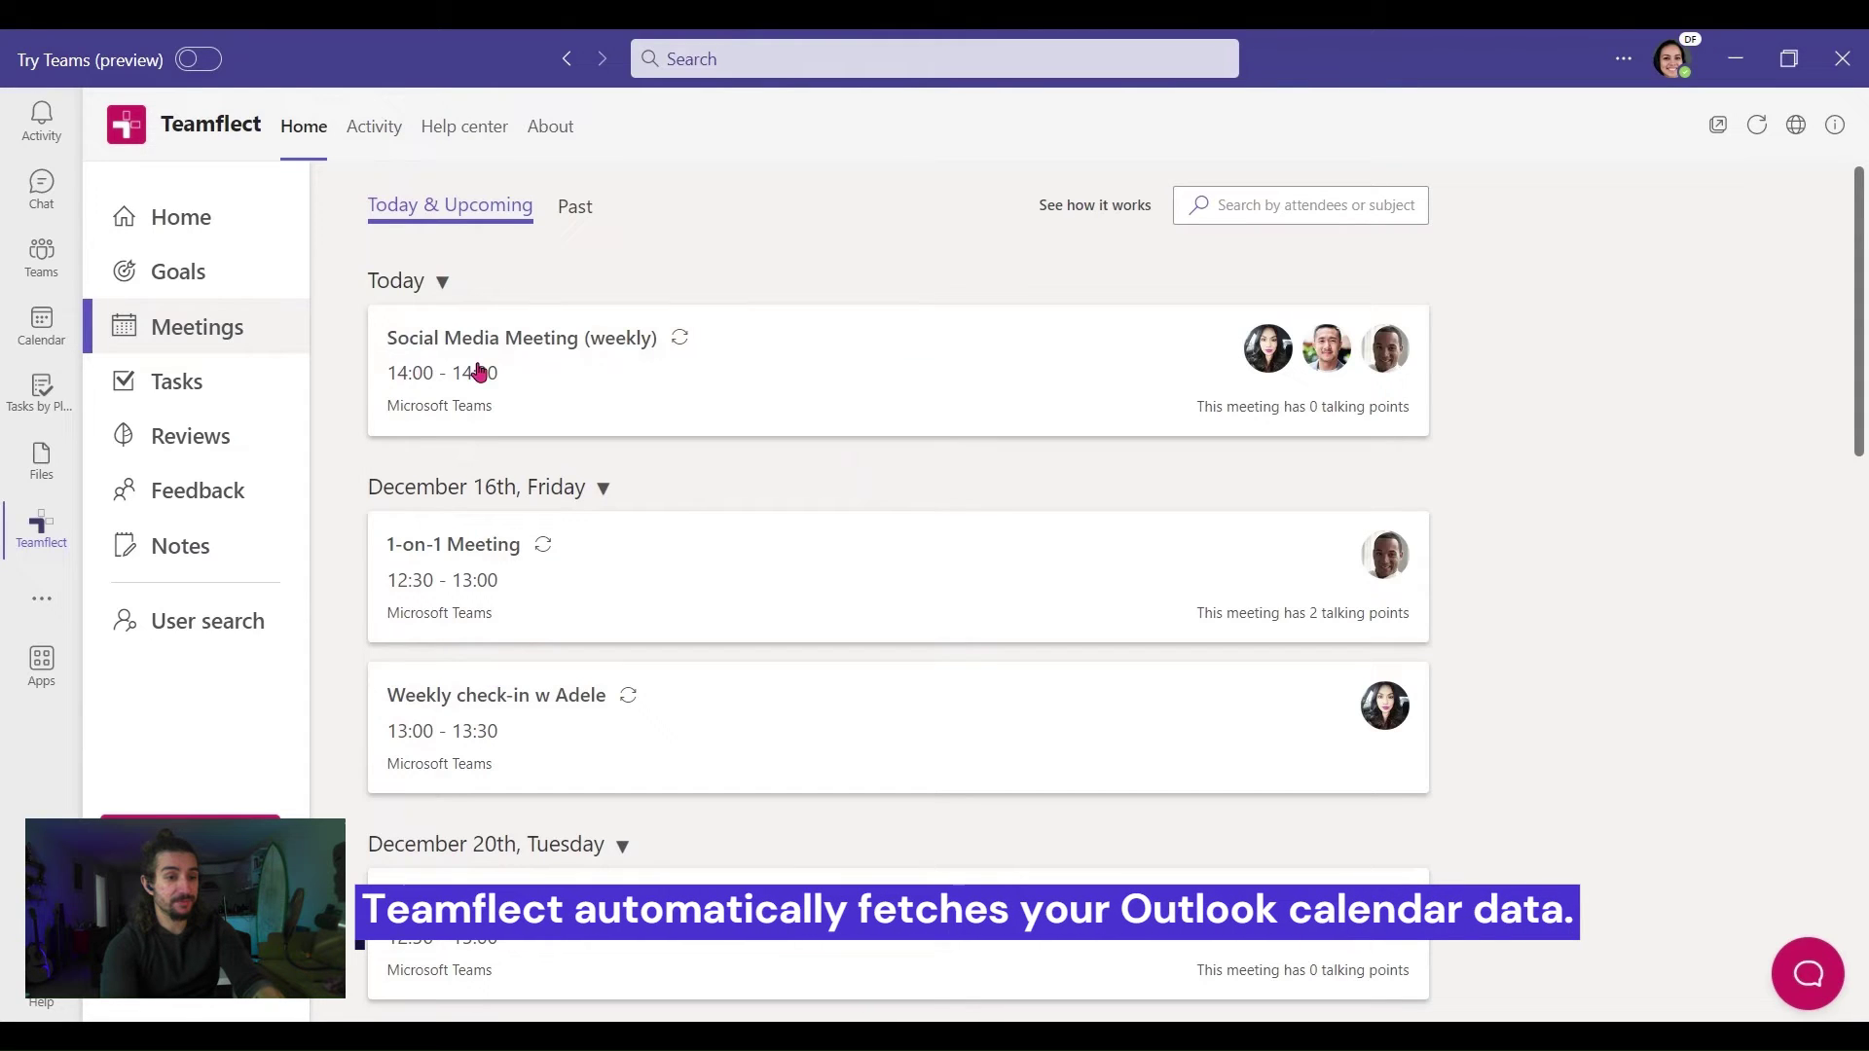
left_click(580, 211)
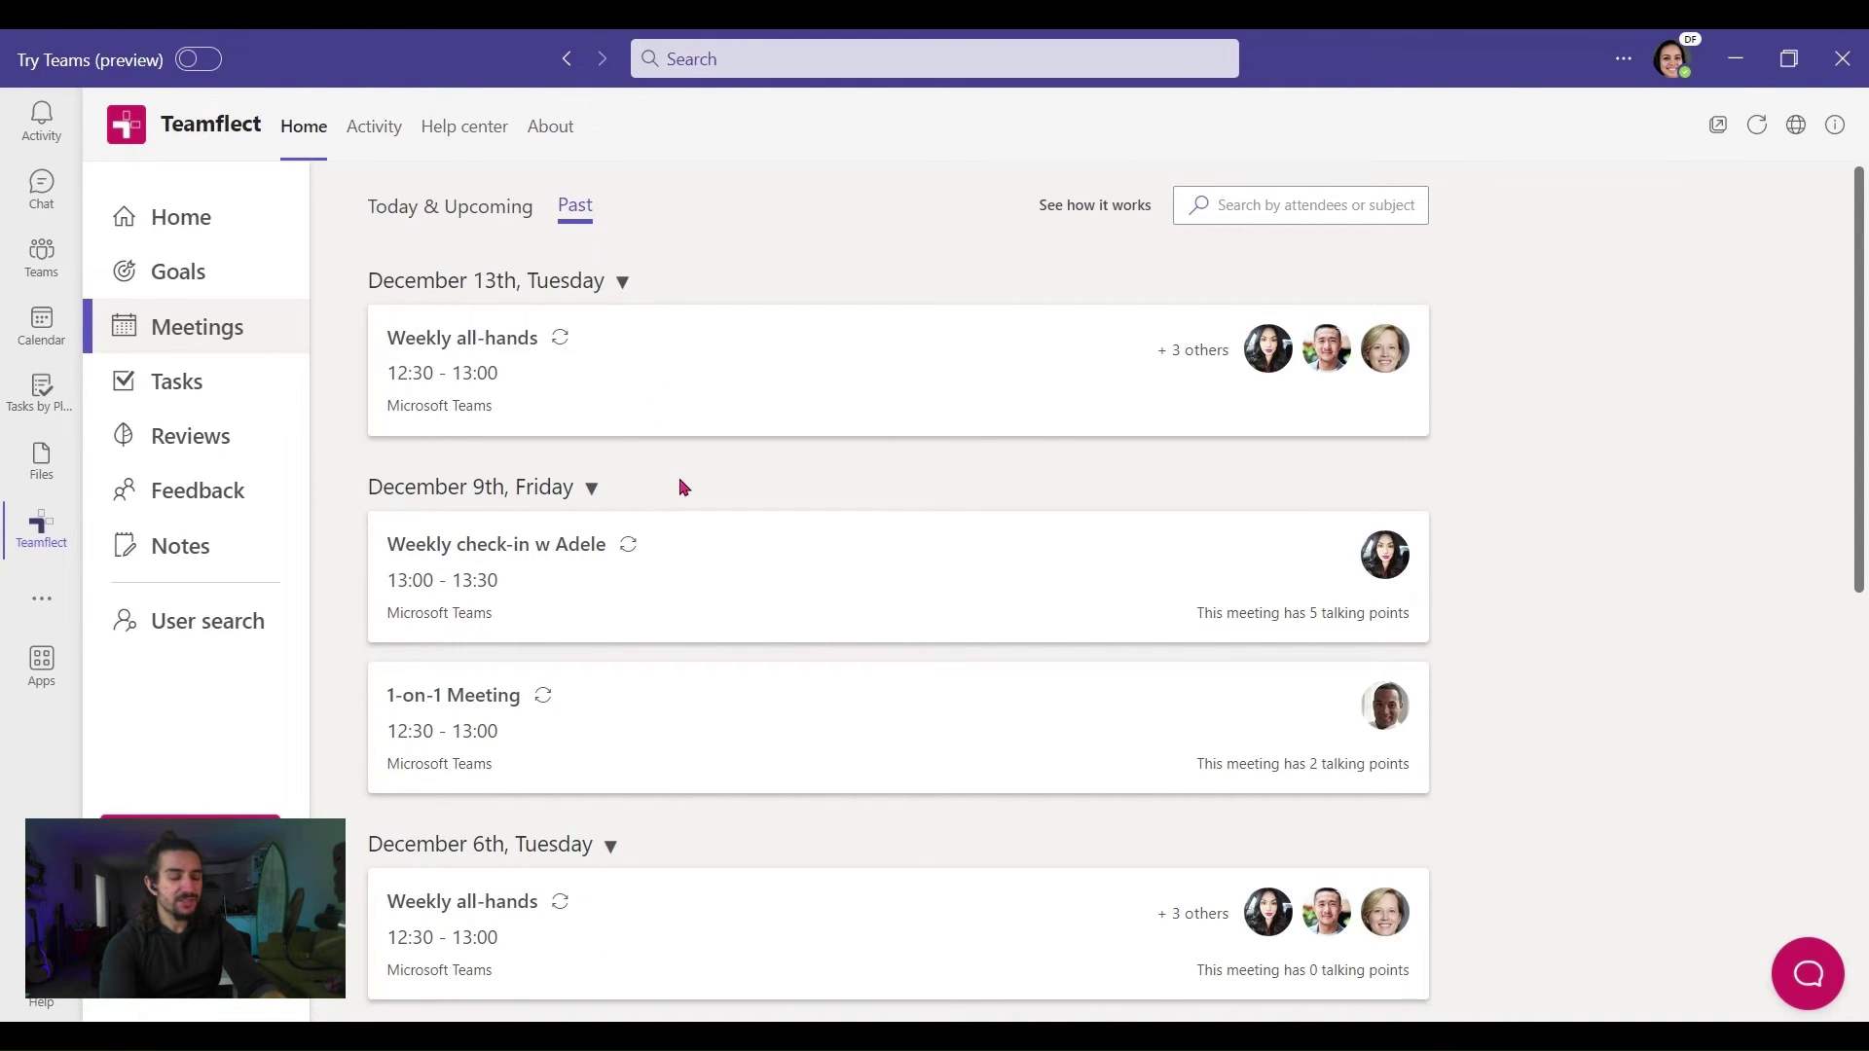
left_click(449, 216)
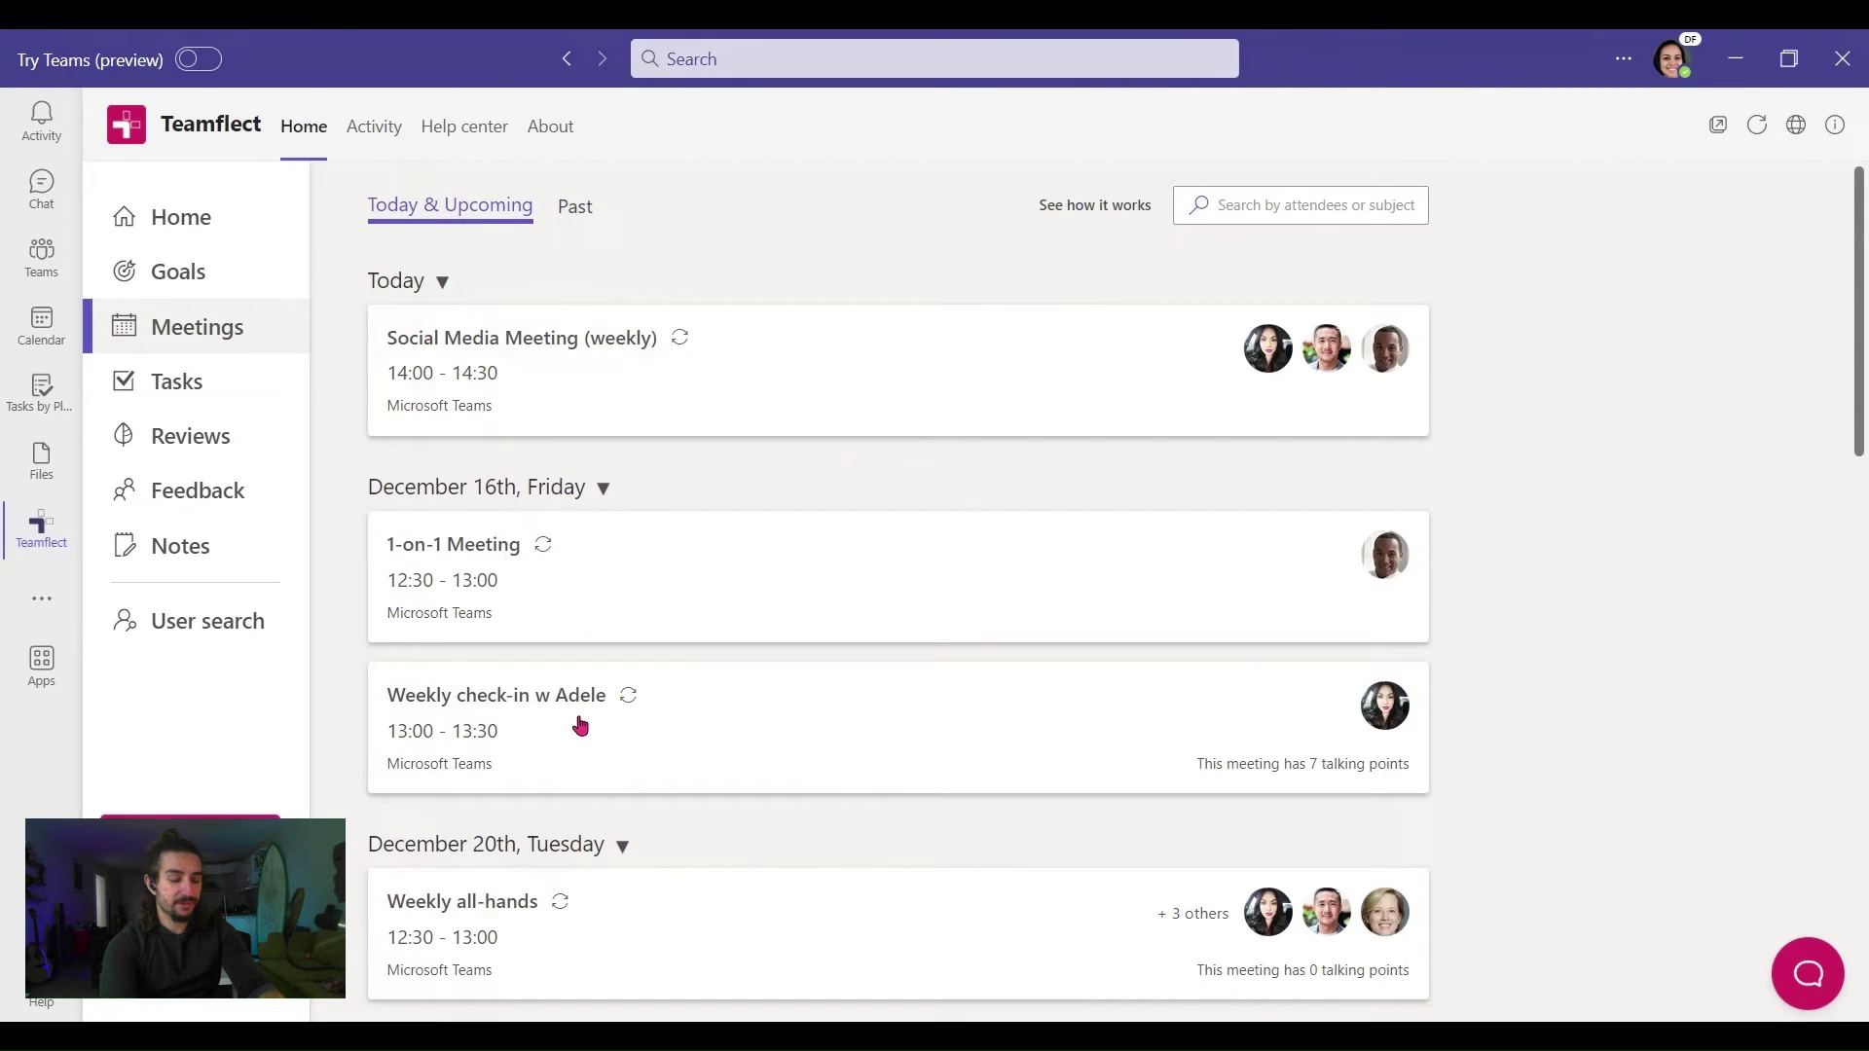
left_click(597, 739)
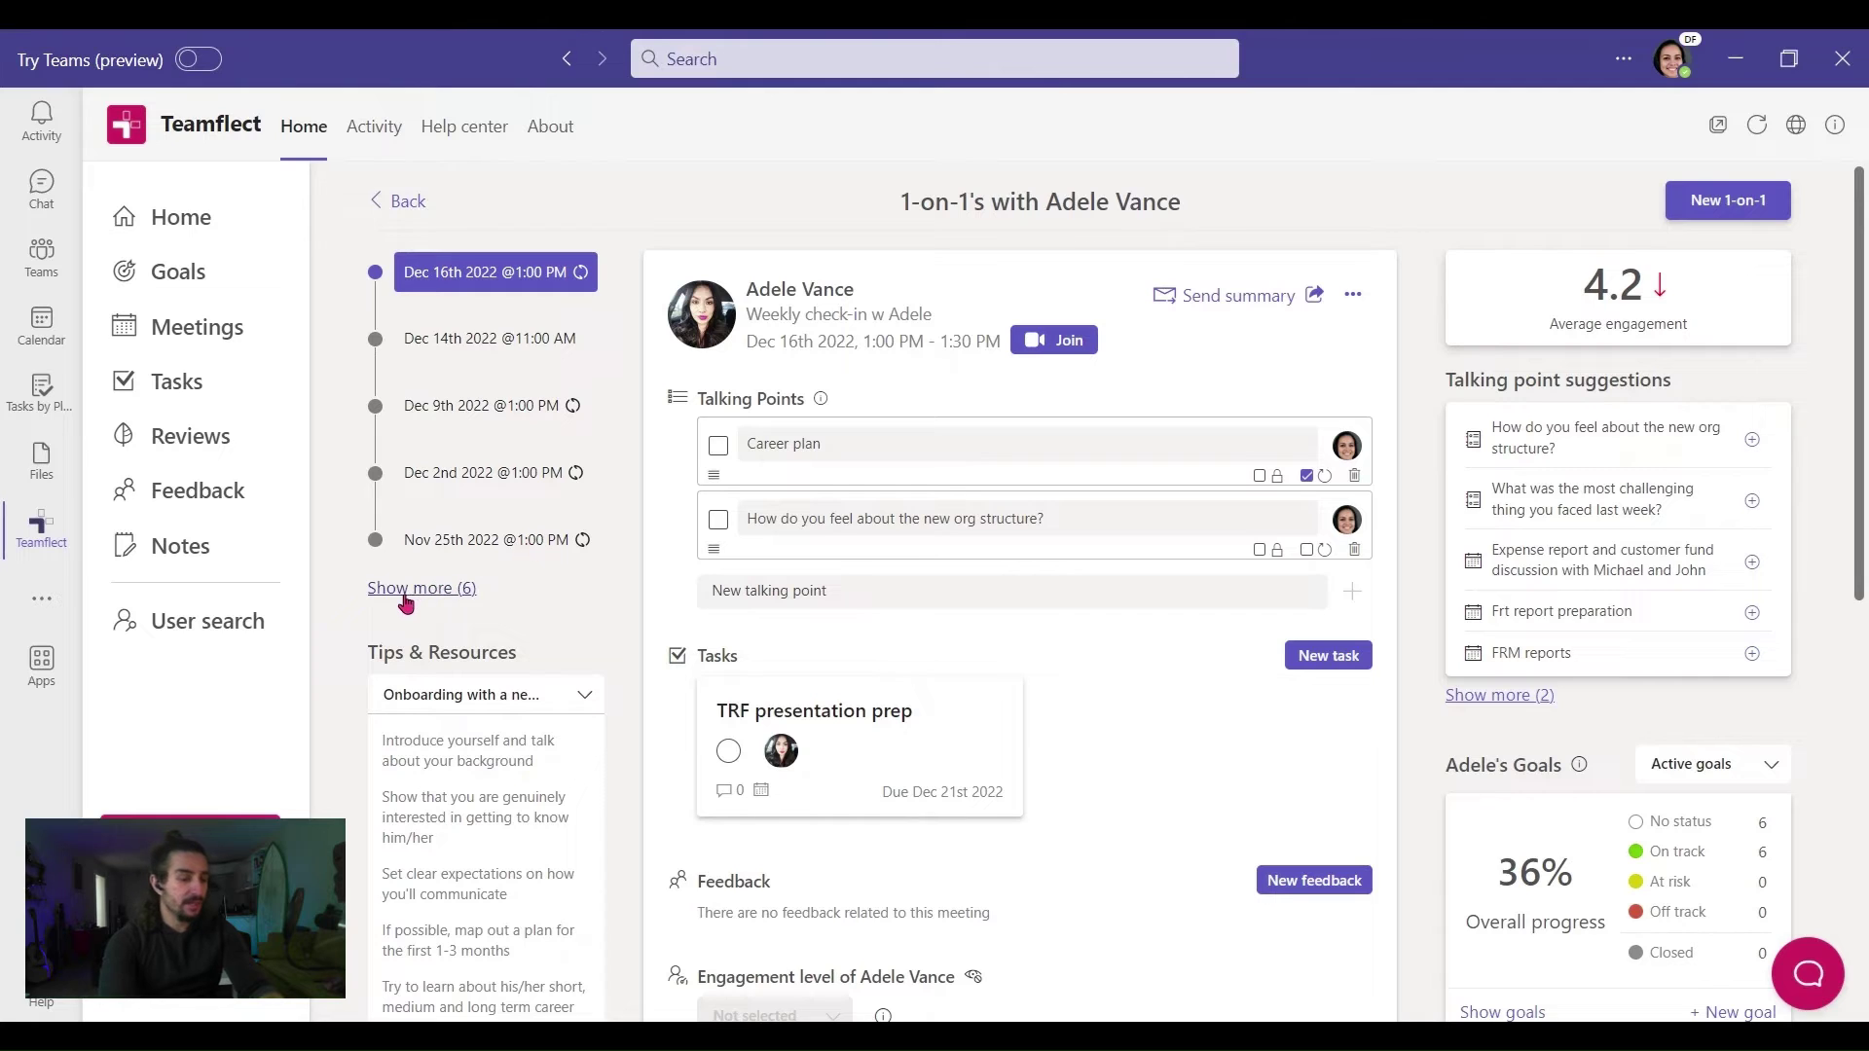
- Look over the 1-on-1's Tips & Resources and its available topics, keeping the new-employee onboarding topic
scroll(522, 604, "down", 3)
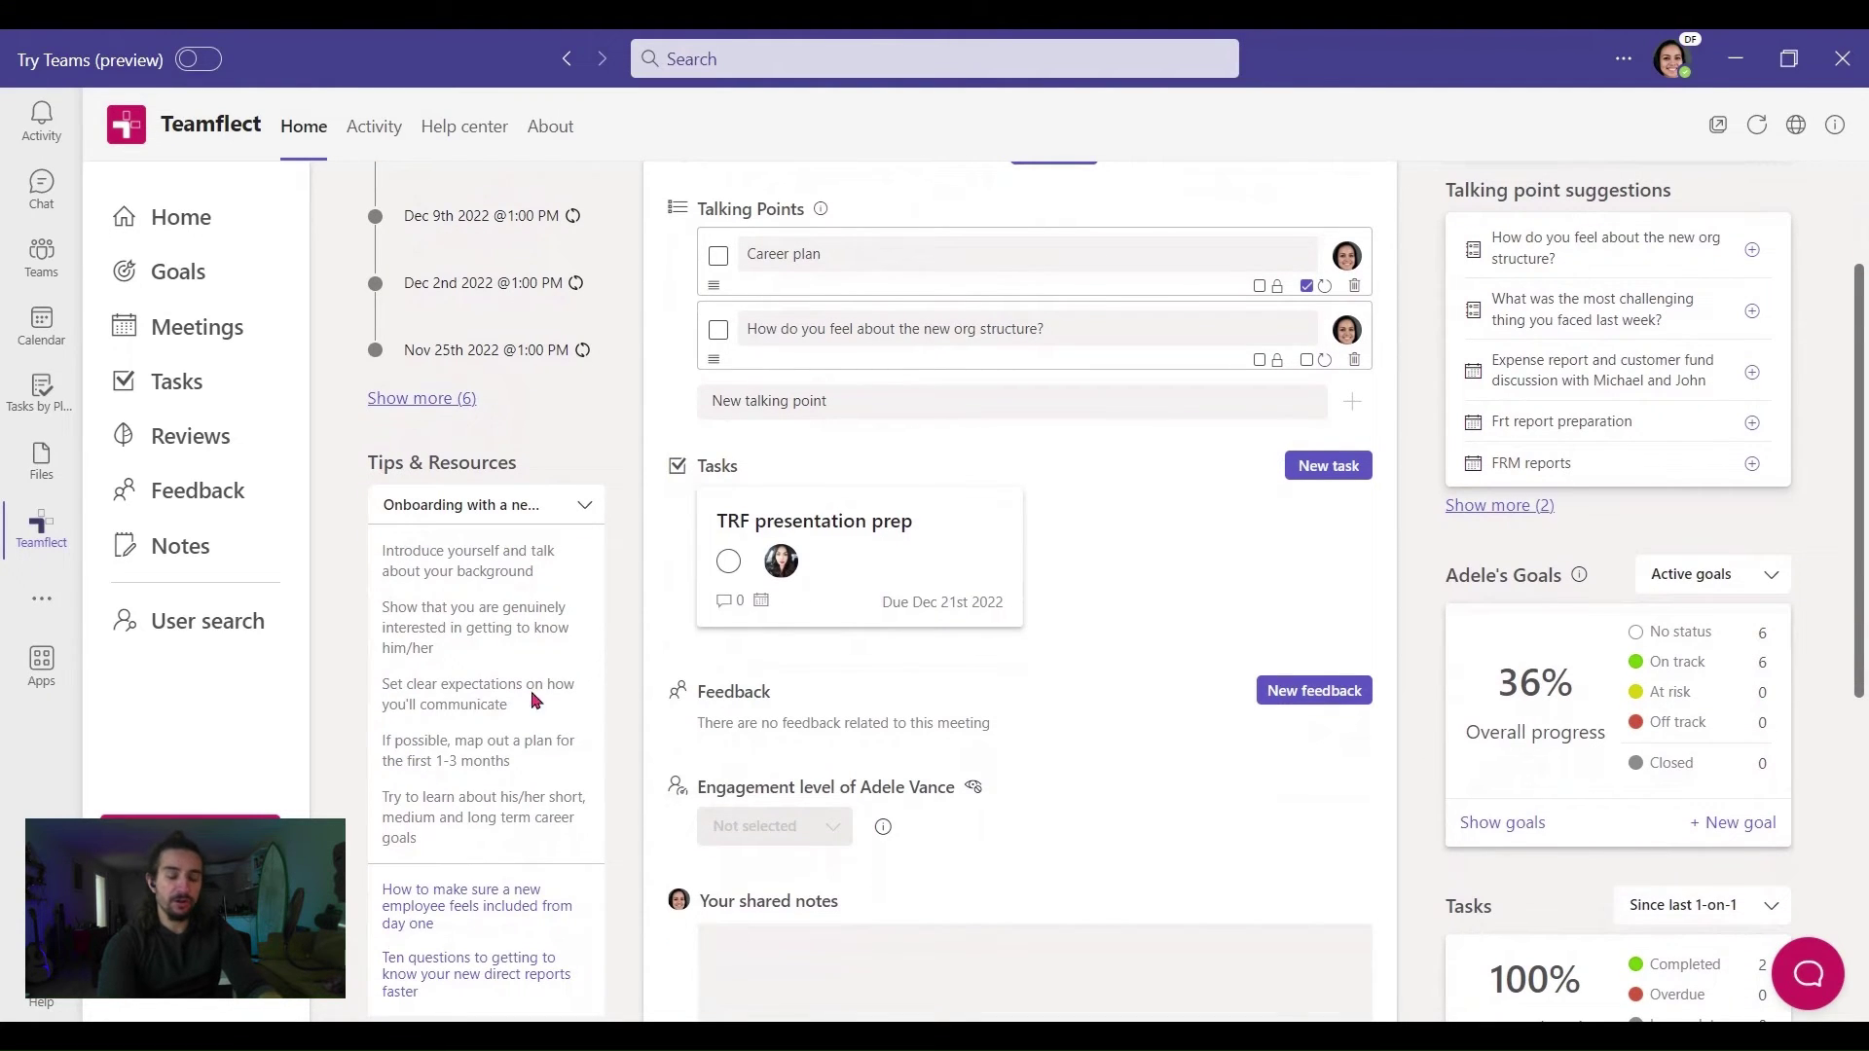
left_click(585, 508)
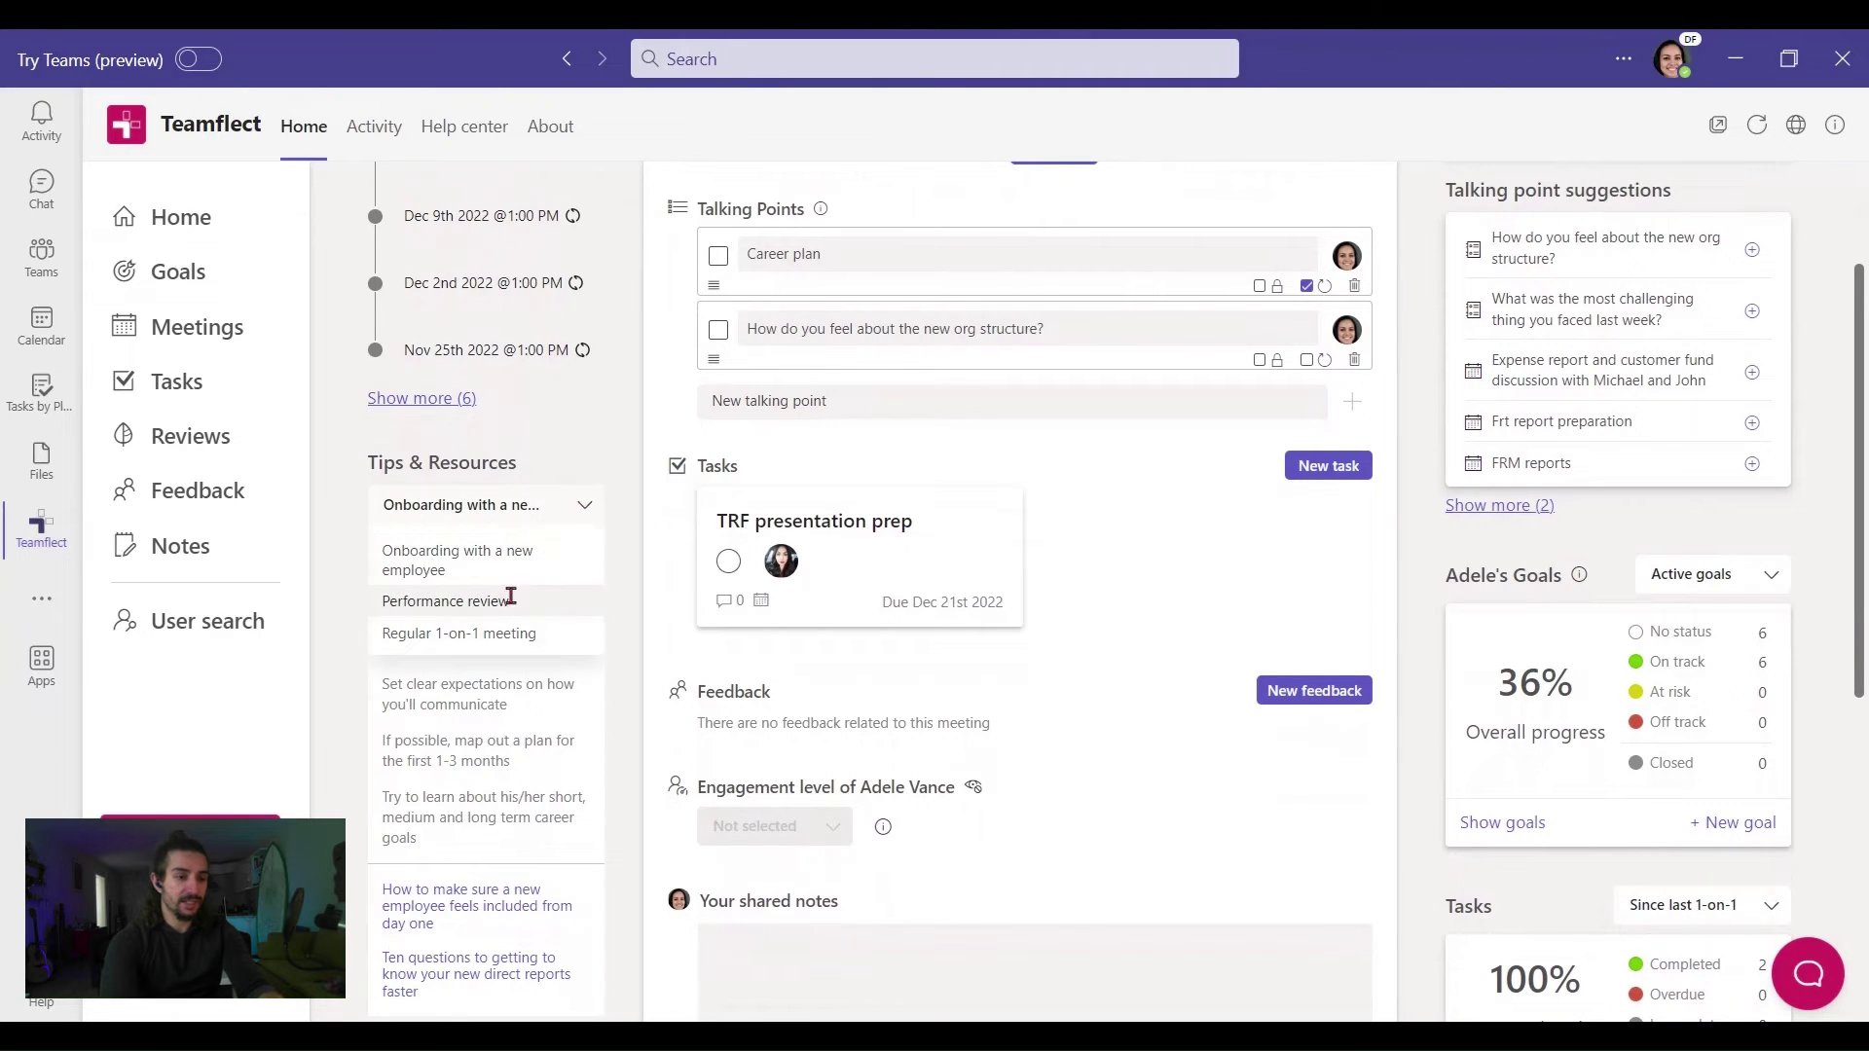
left_click(616, 578)
scroll(617, 579, "up", 2)
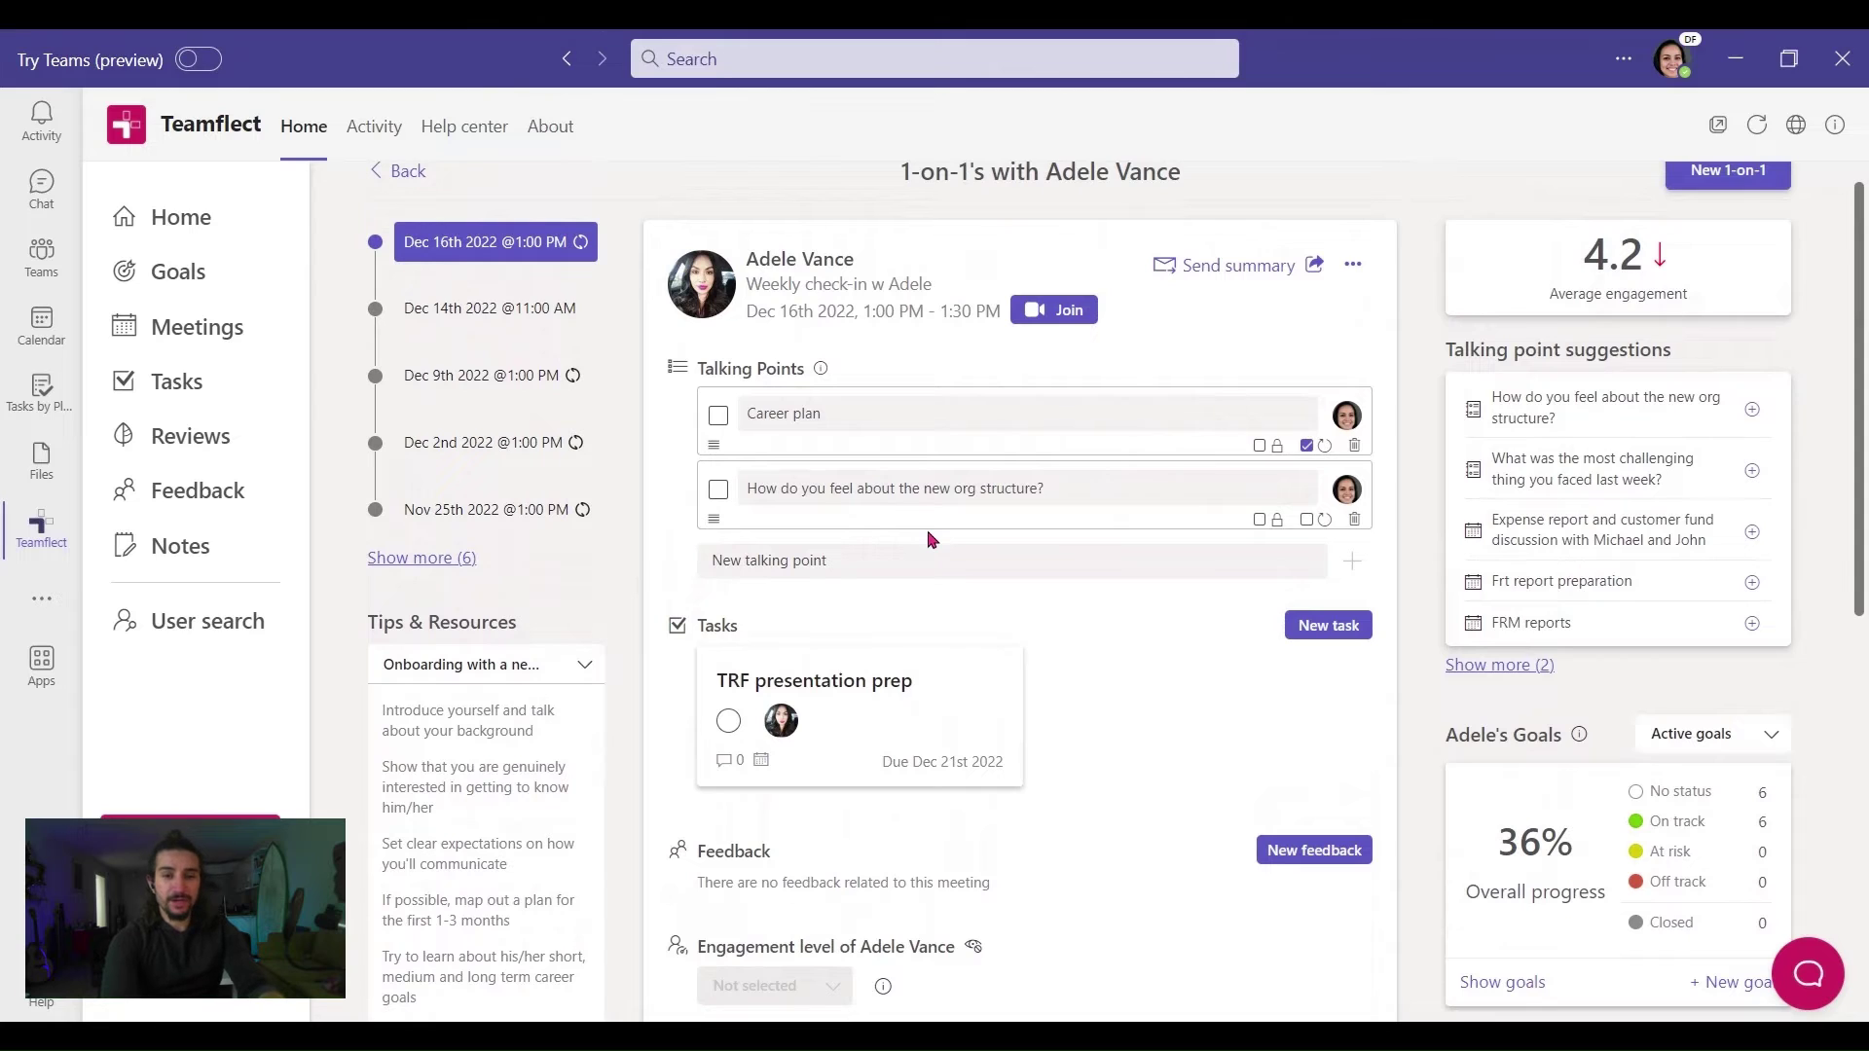
- Add a new talking point named "talking point 3" to the 1-on-1 and delete it again
left_click(855, 562)
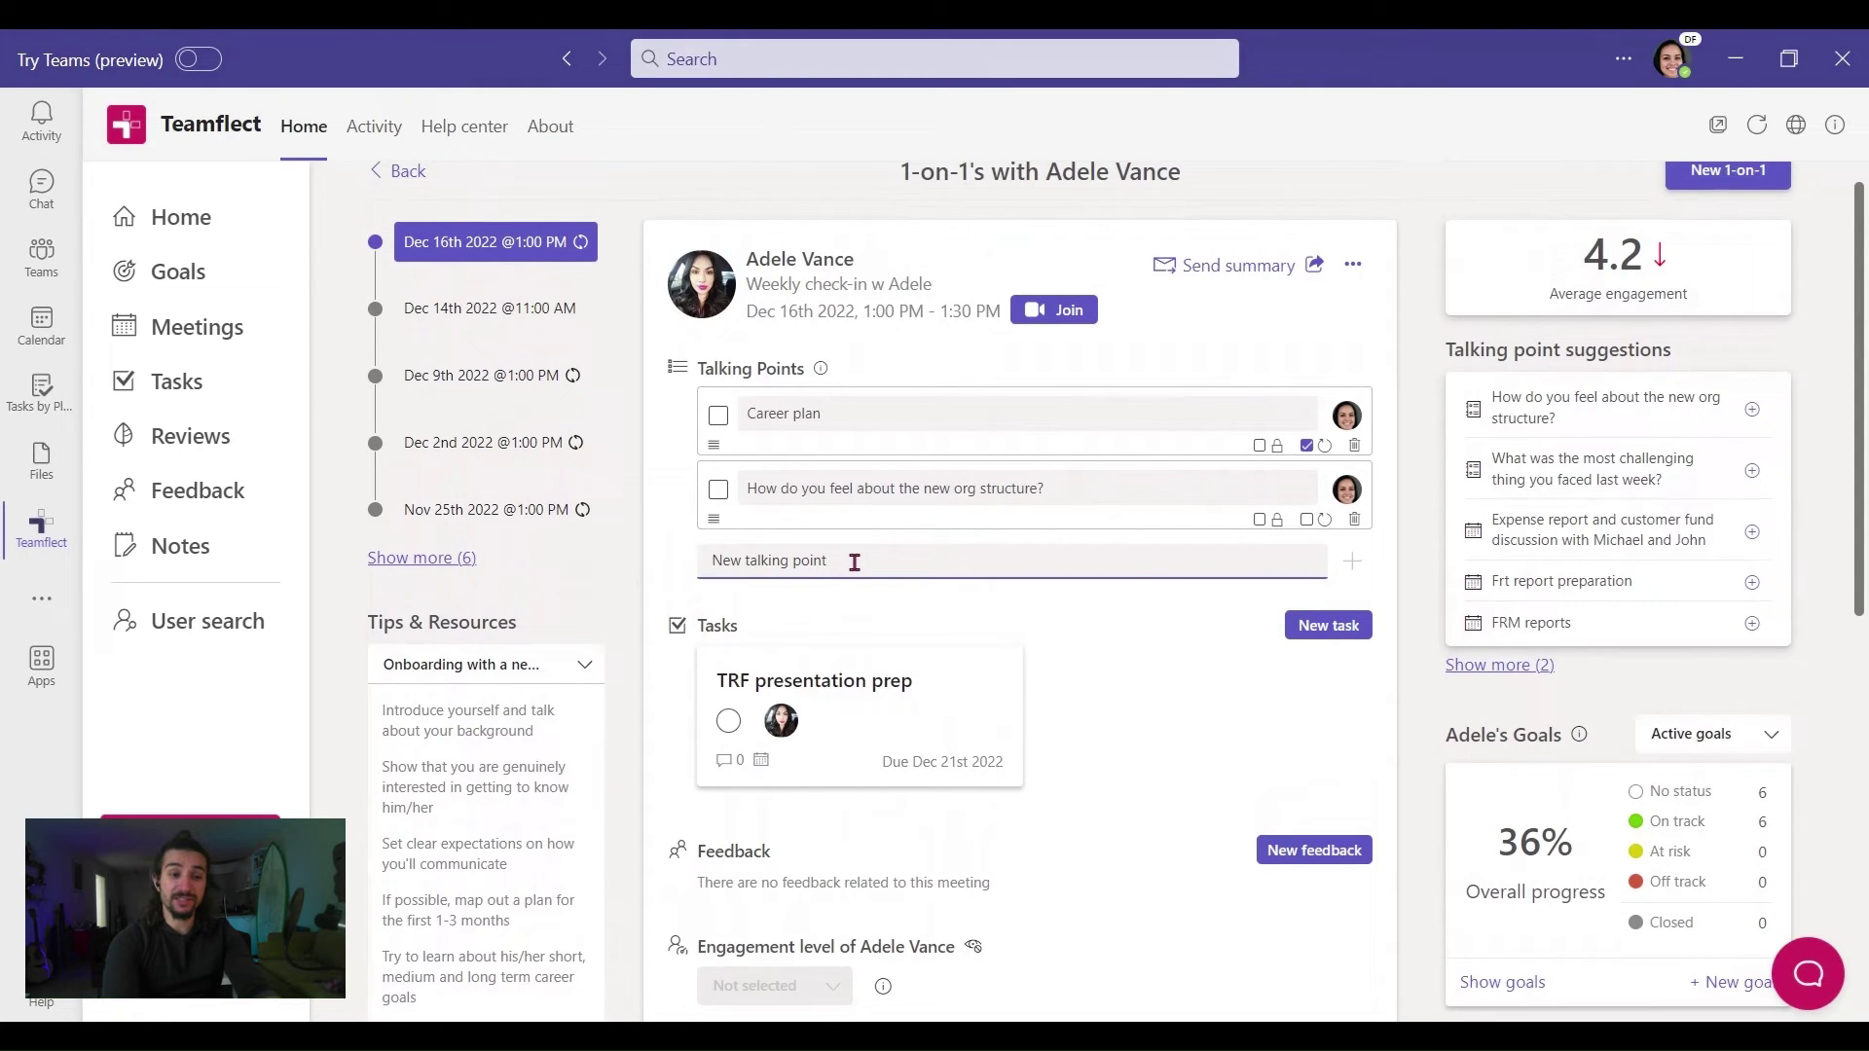
type("talking point 3")
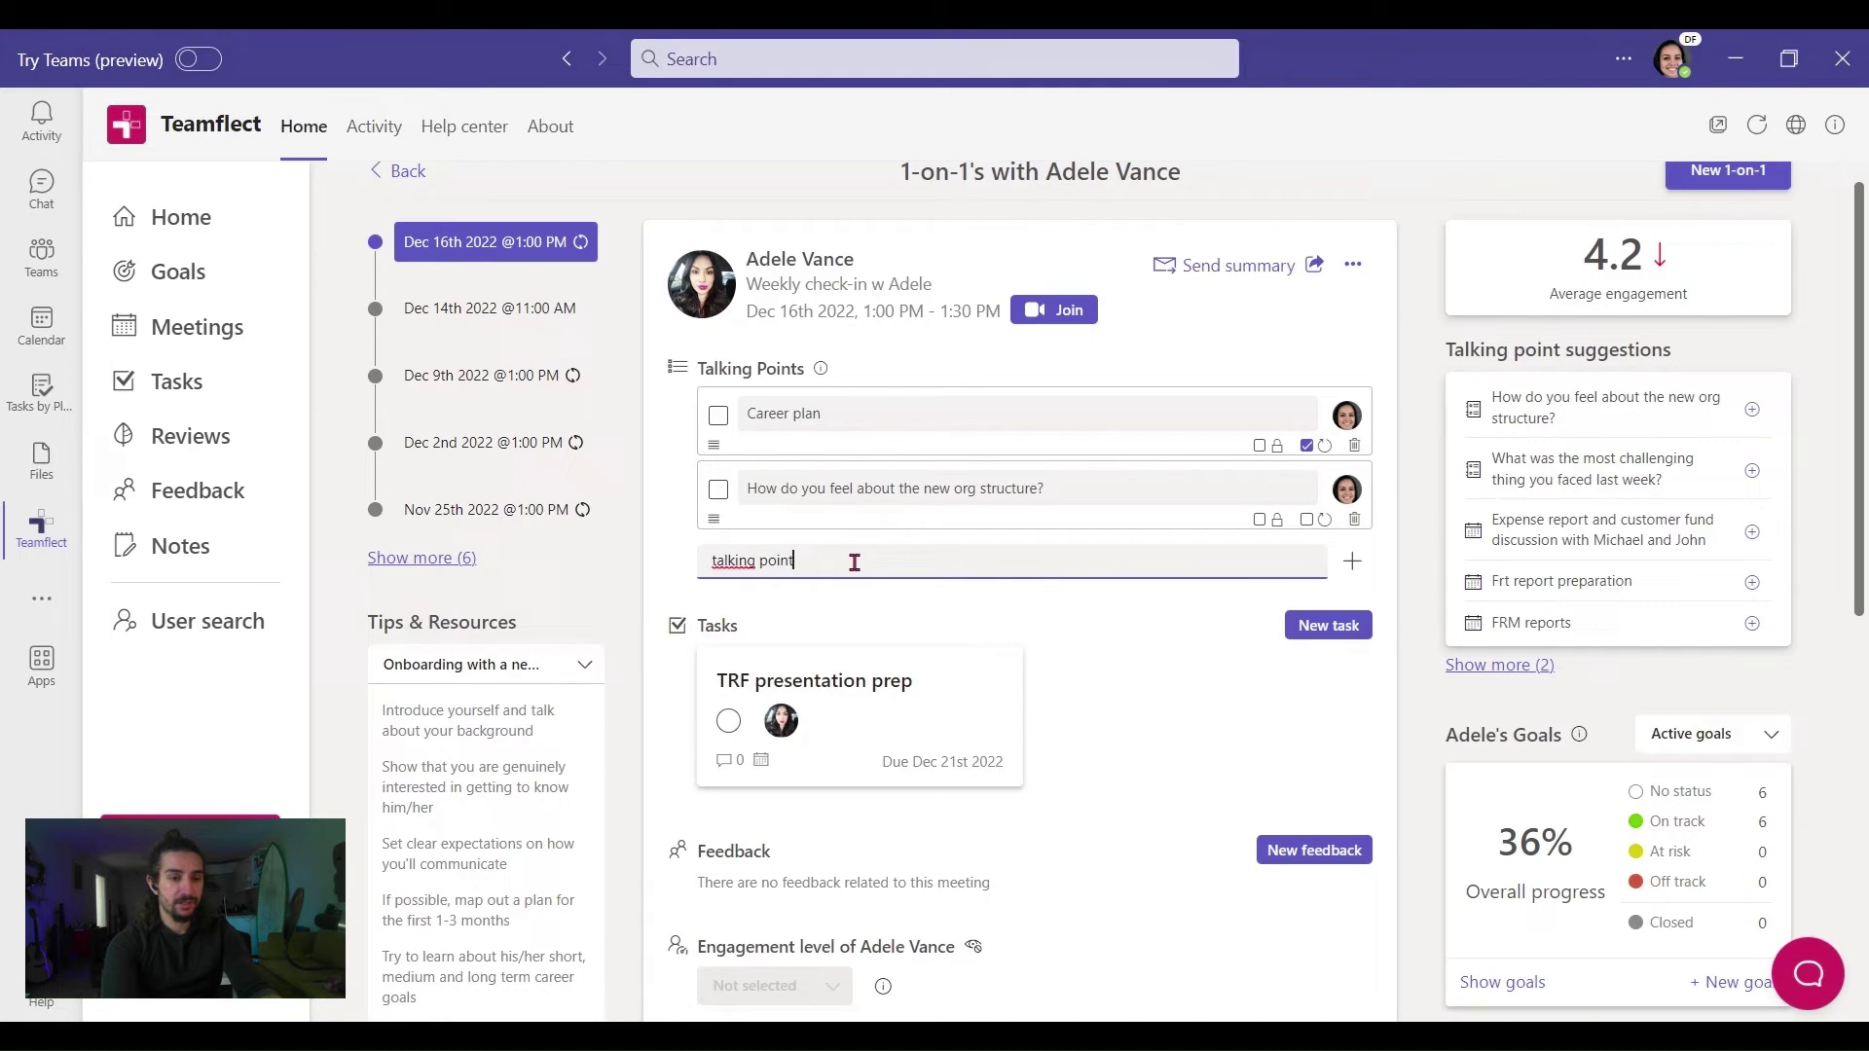
left_click(1352, 564)
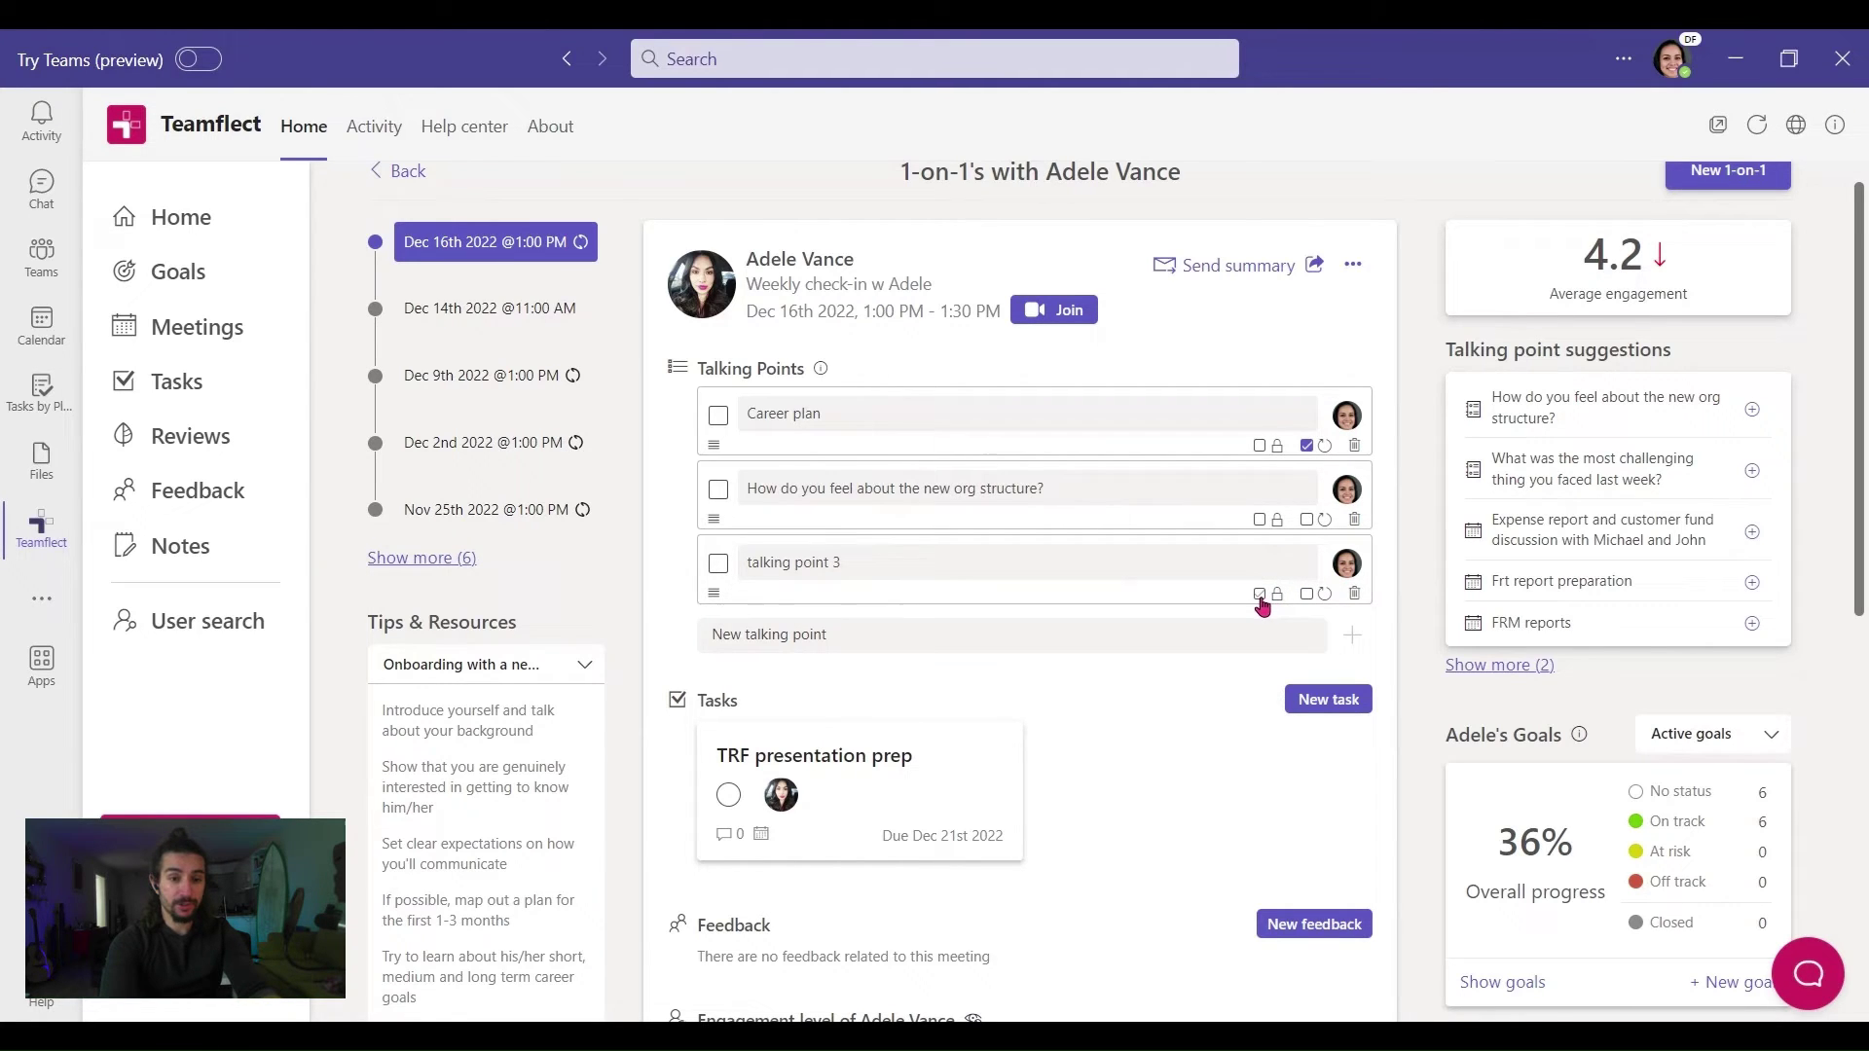
left_click(1310, 600)
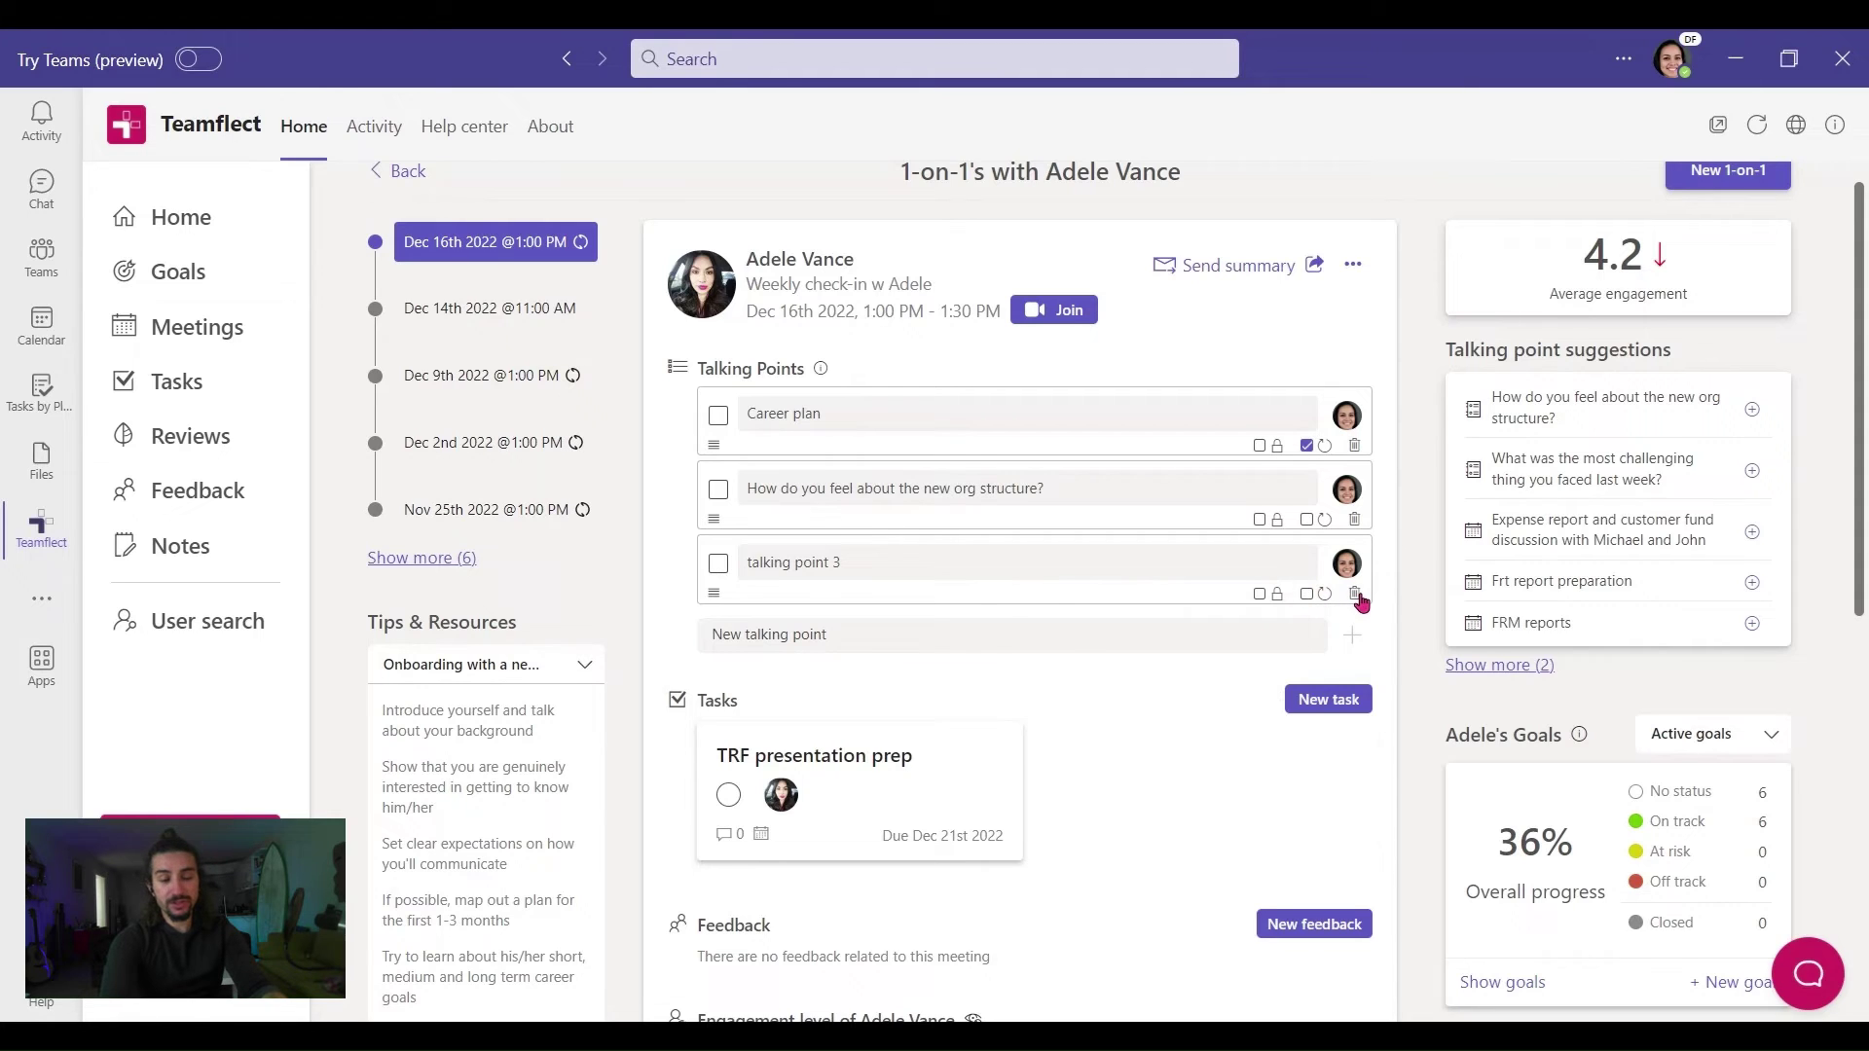
left_click(1354, 593)
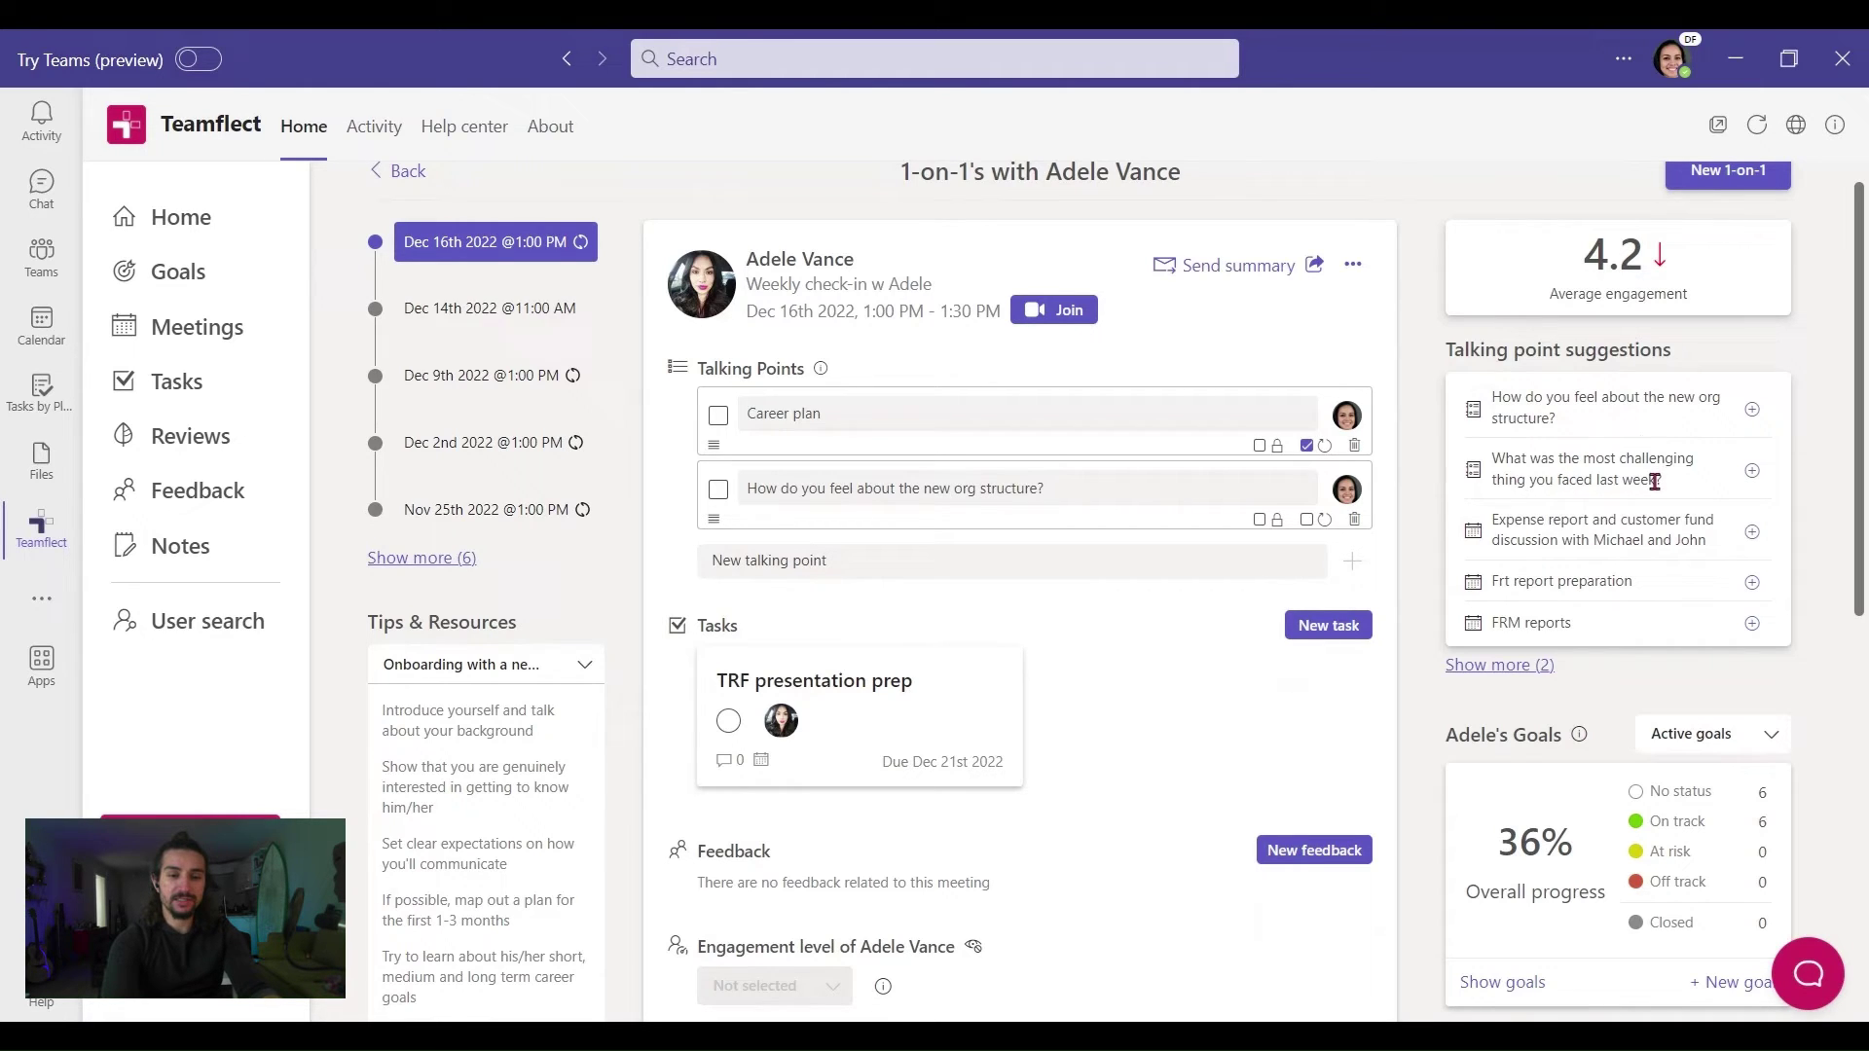
- Add the suggested talking point "Frt report preparation" to the December 16th 1-on-1
left_click(1752, 582)
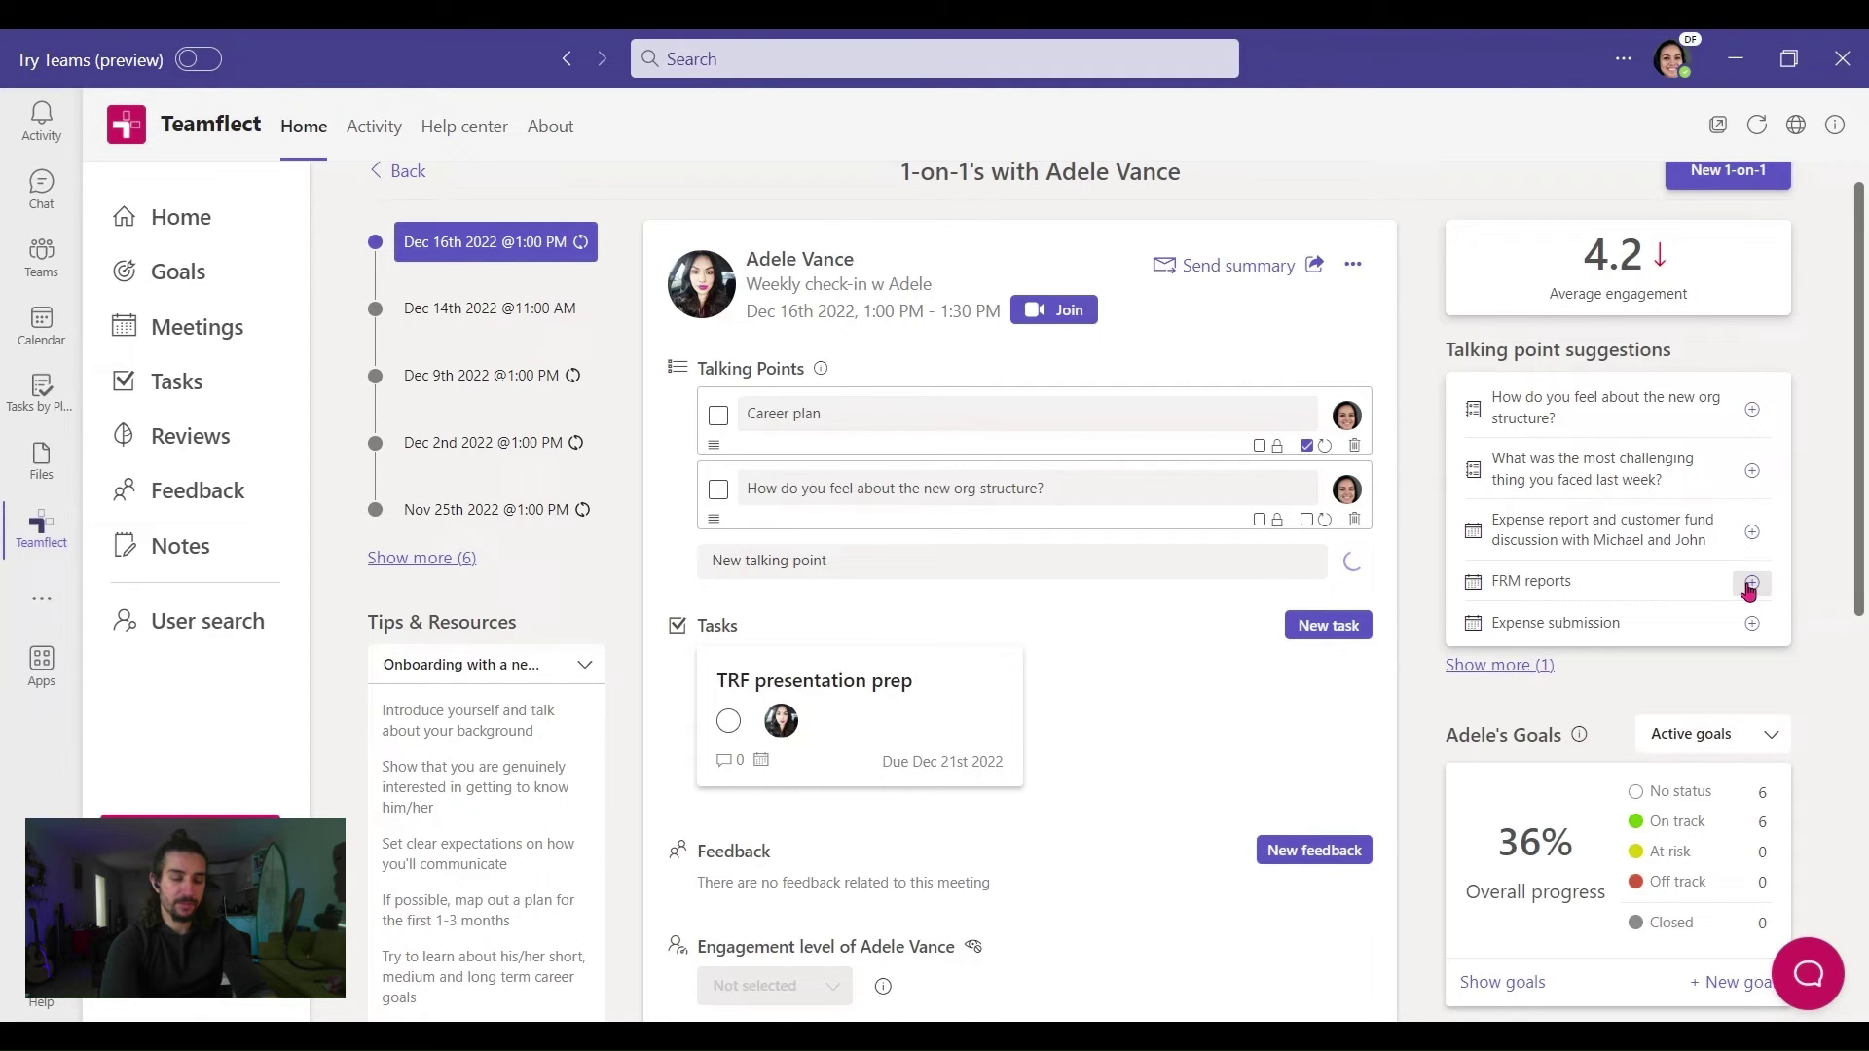
- Examine the 1-on-1's tasks, feedback, engagement level, shared and private notes, goals, latest review and activities
scroll(1132, 618, "down", 3)
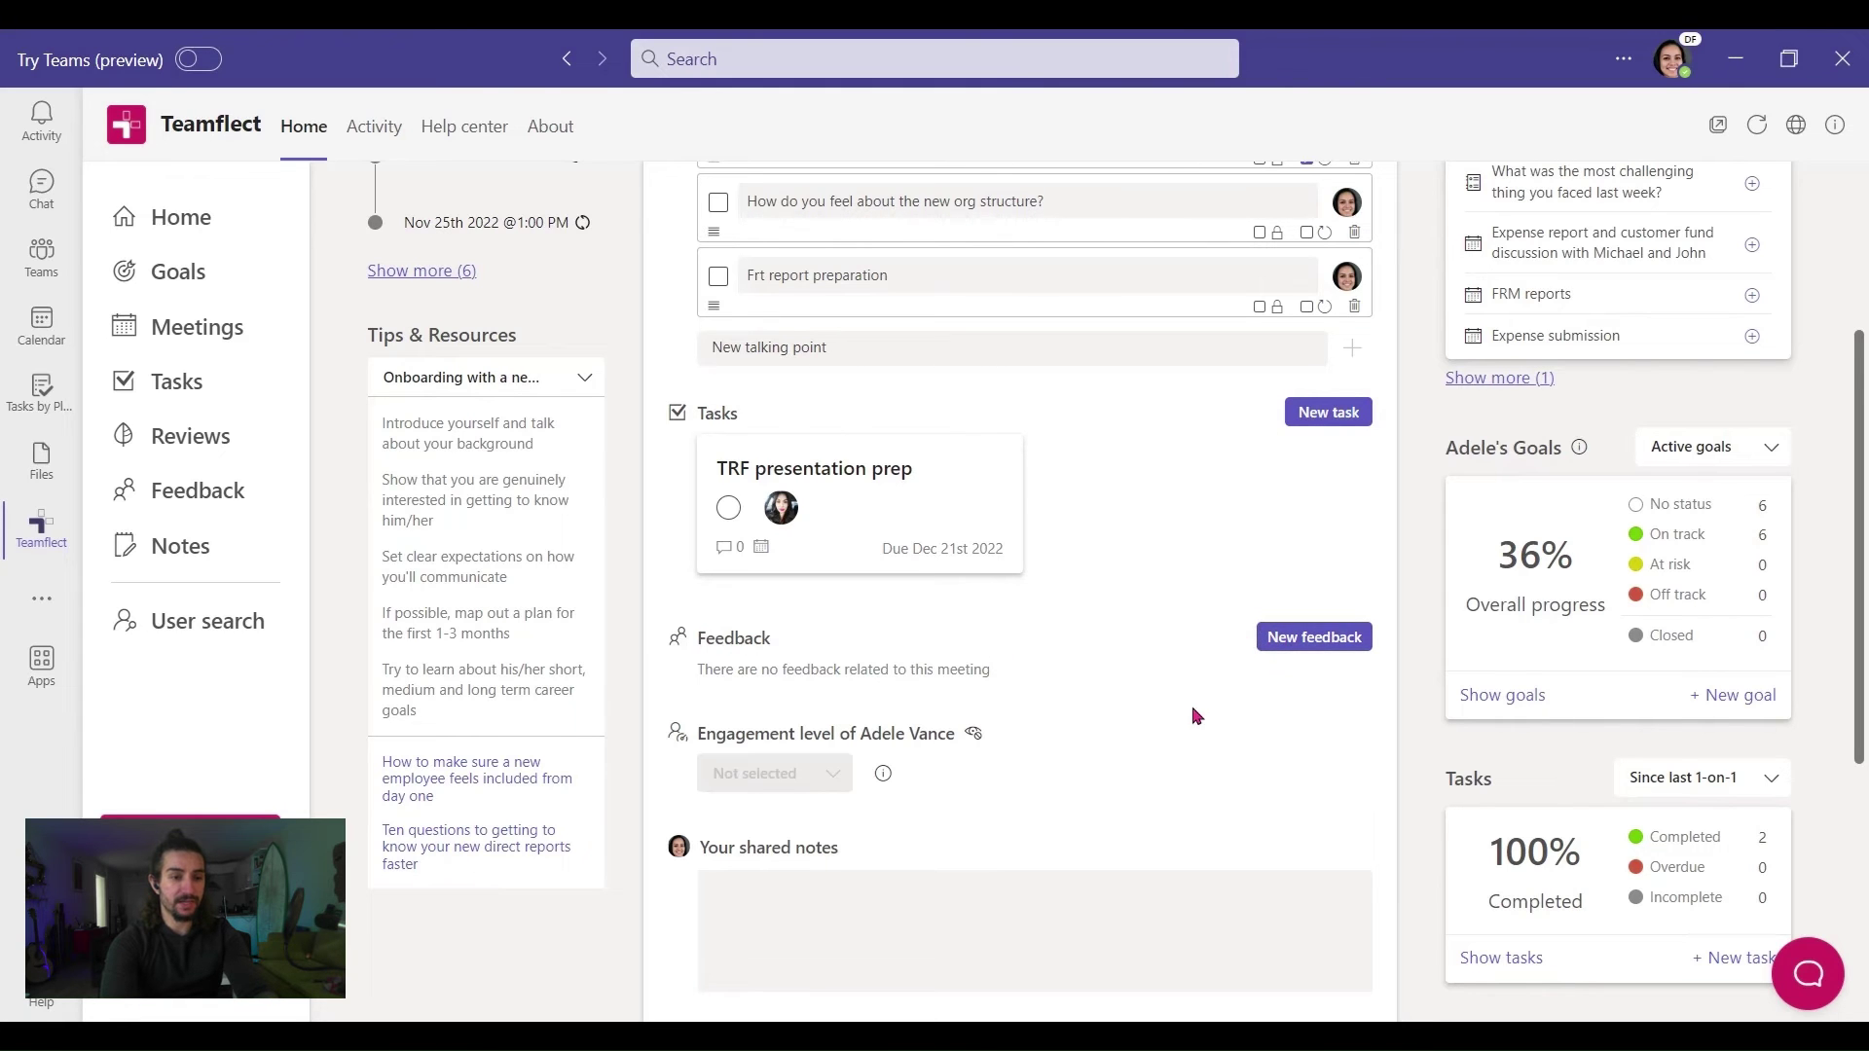
scroll(1192, 713, "down", 4)
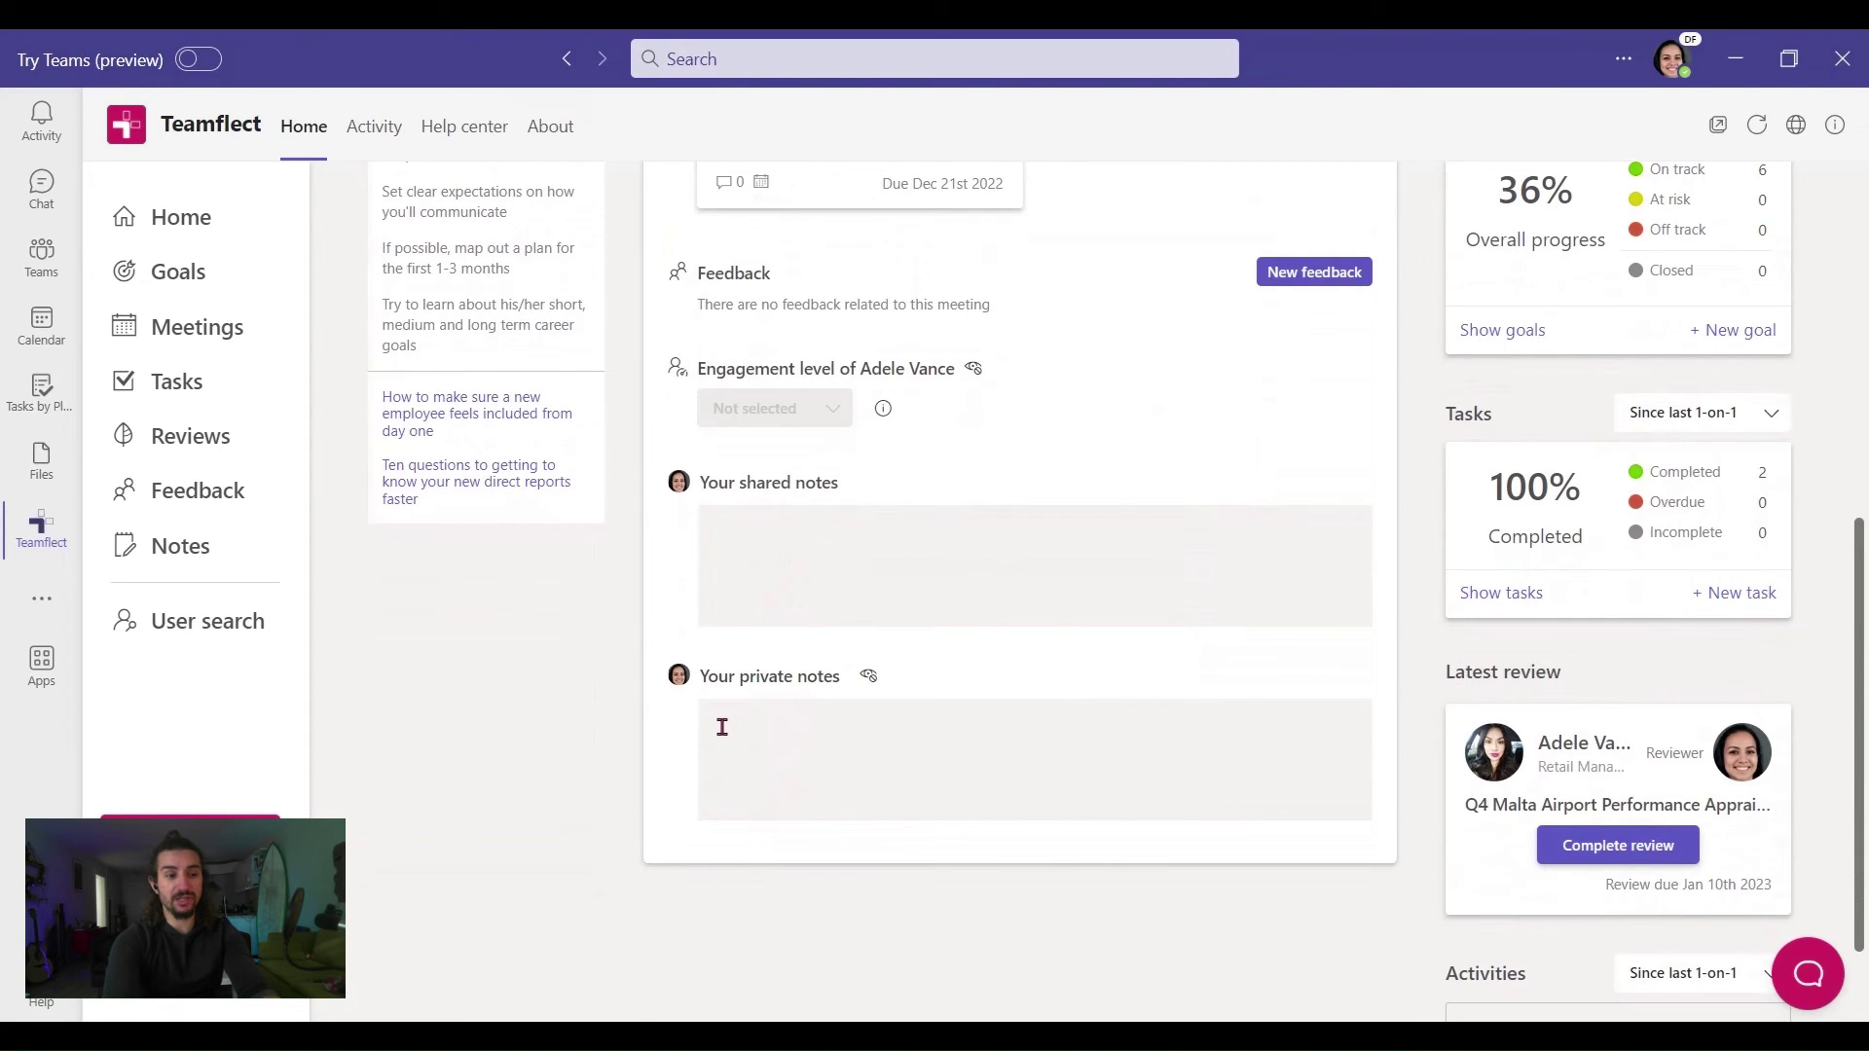
scroll(760, 733, "up", 3)
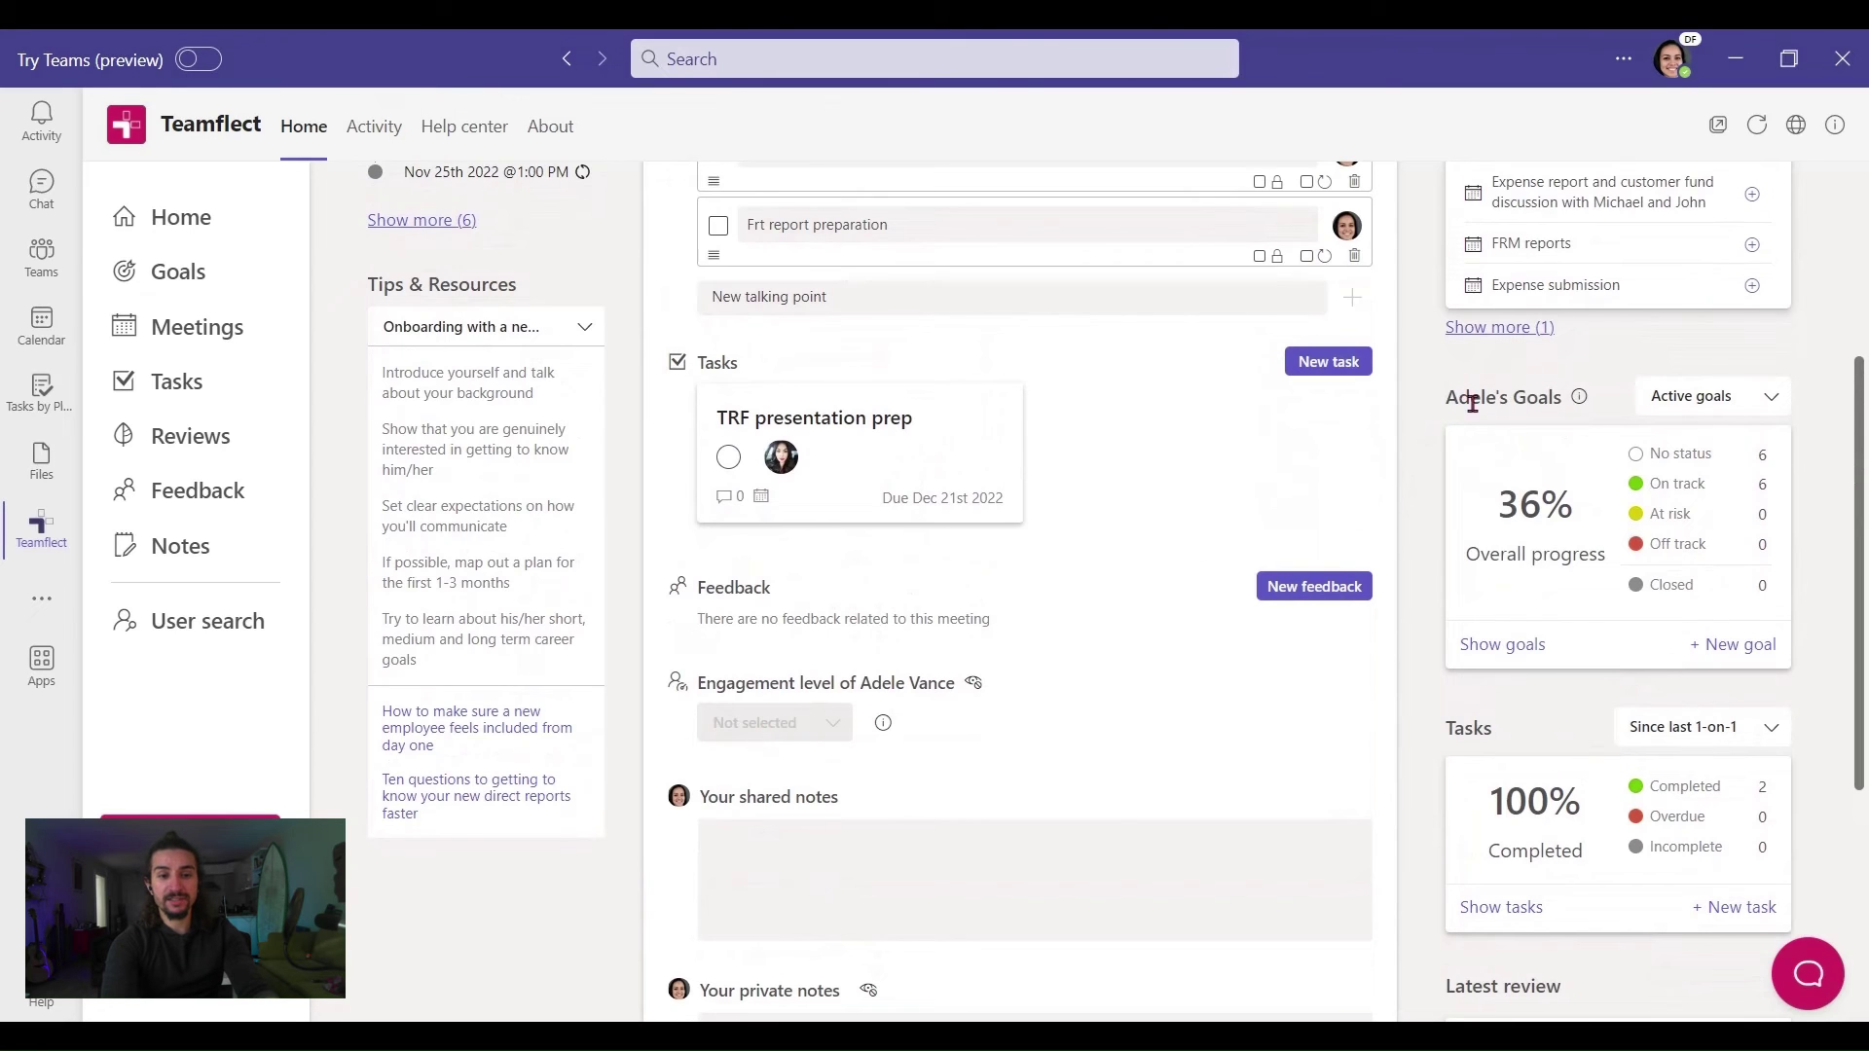
scroll(1582, 409, "down", 2)
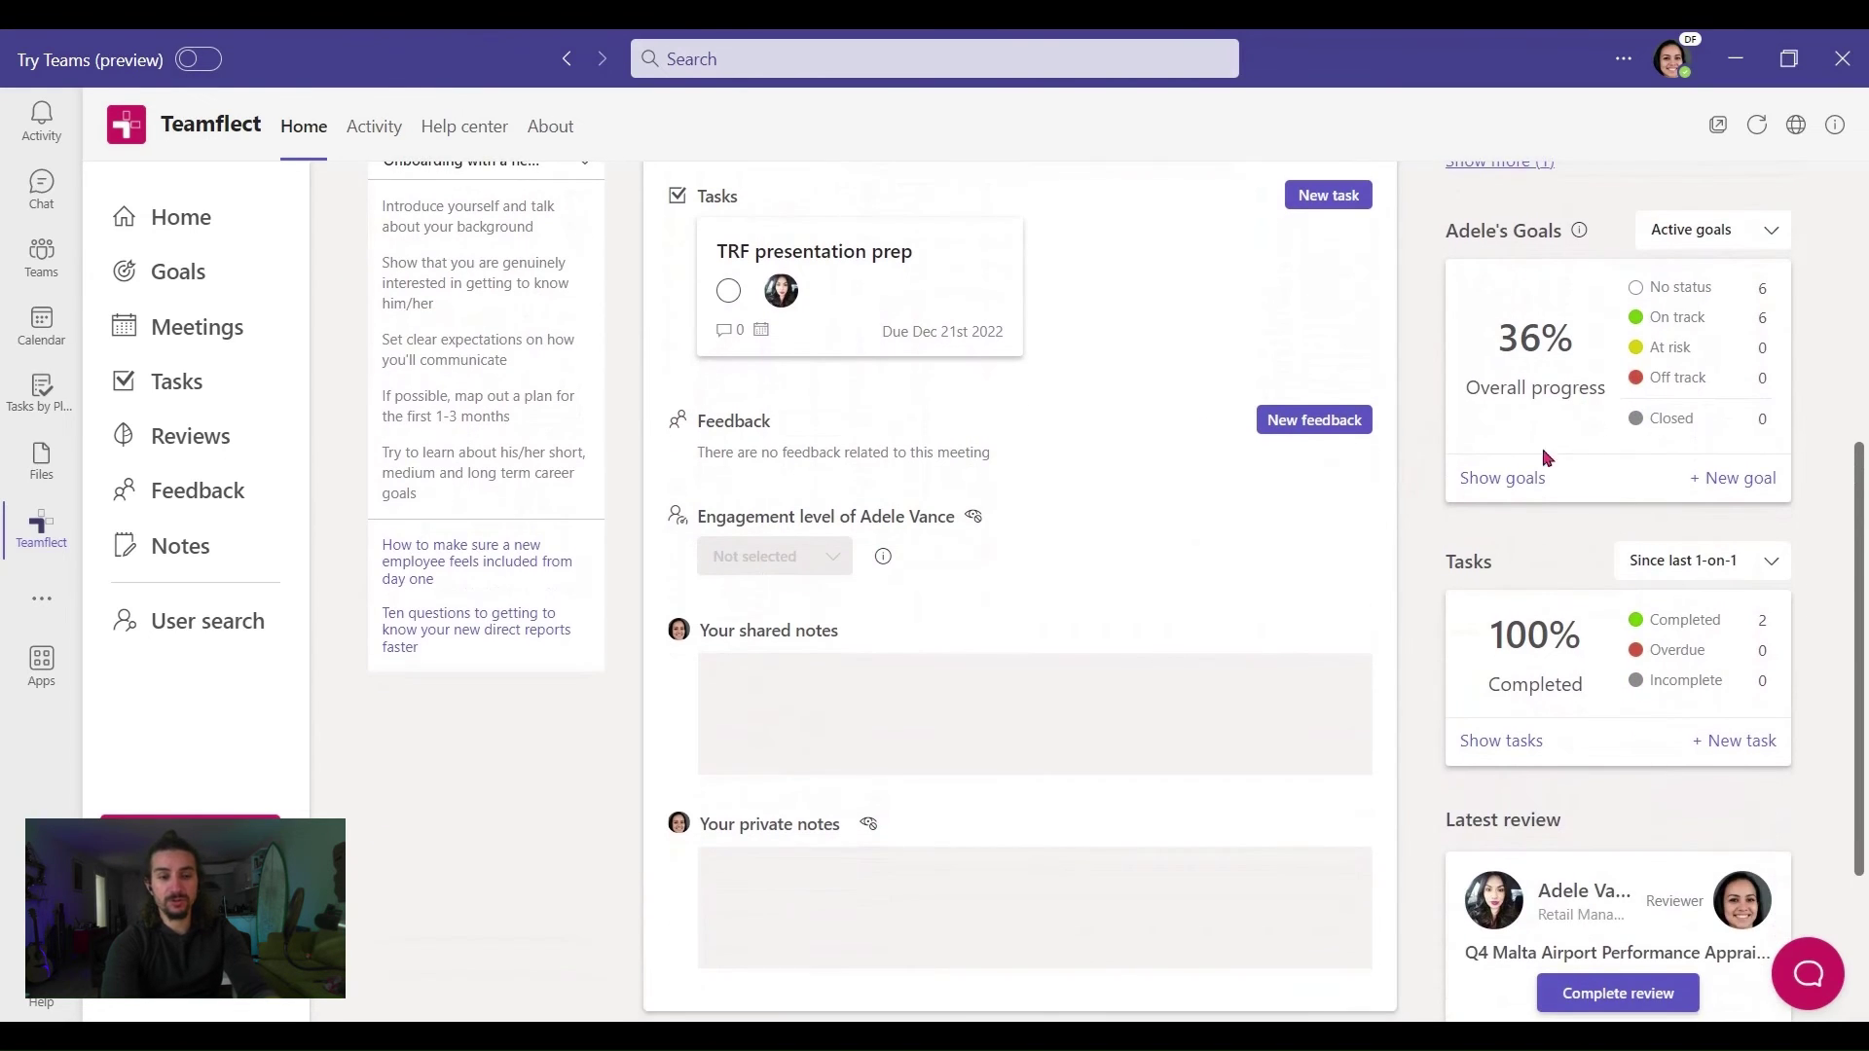
scroll(1536, 623, "down", 3)
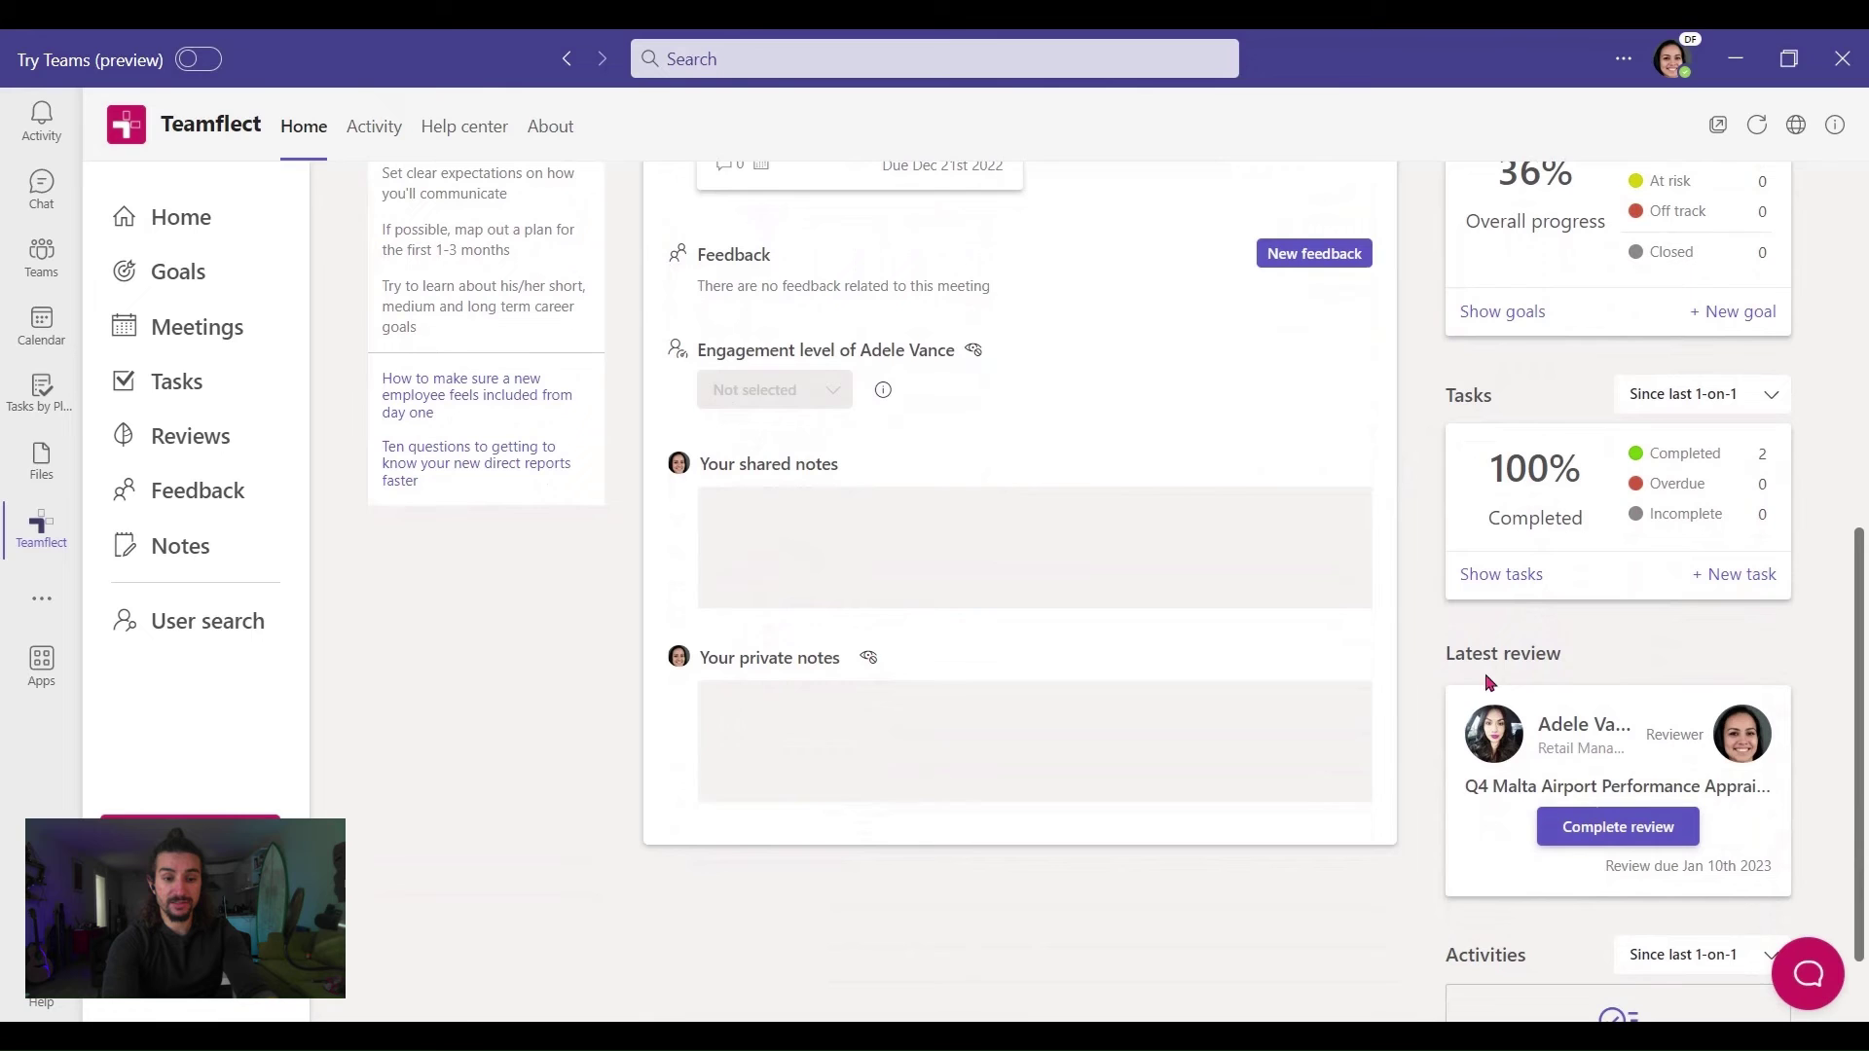
scroll(1545, 804, "down", 1)
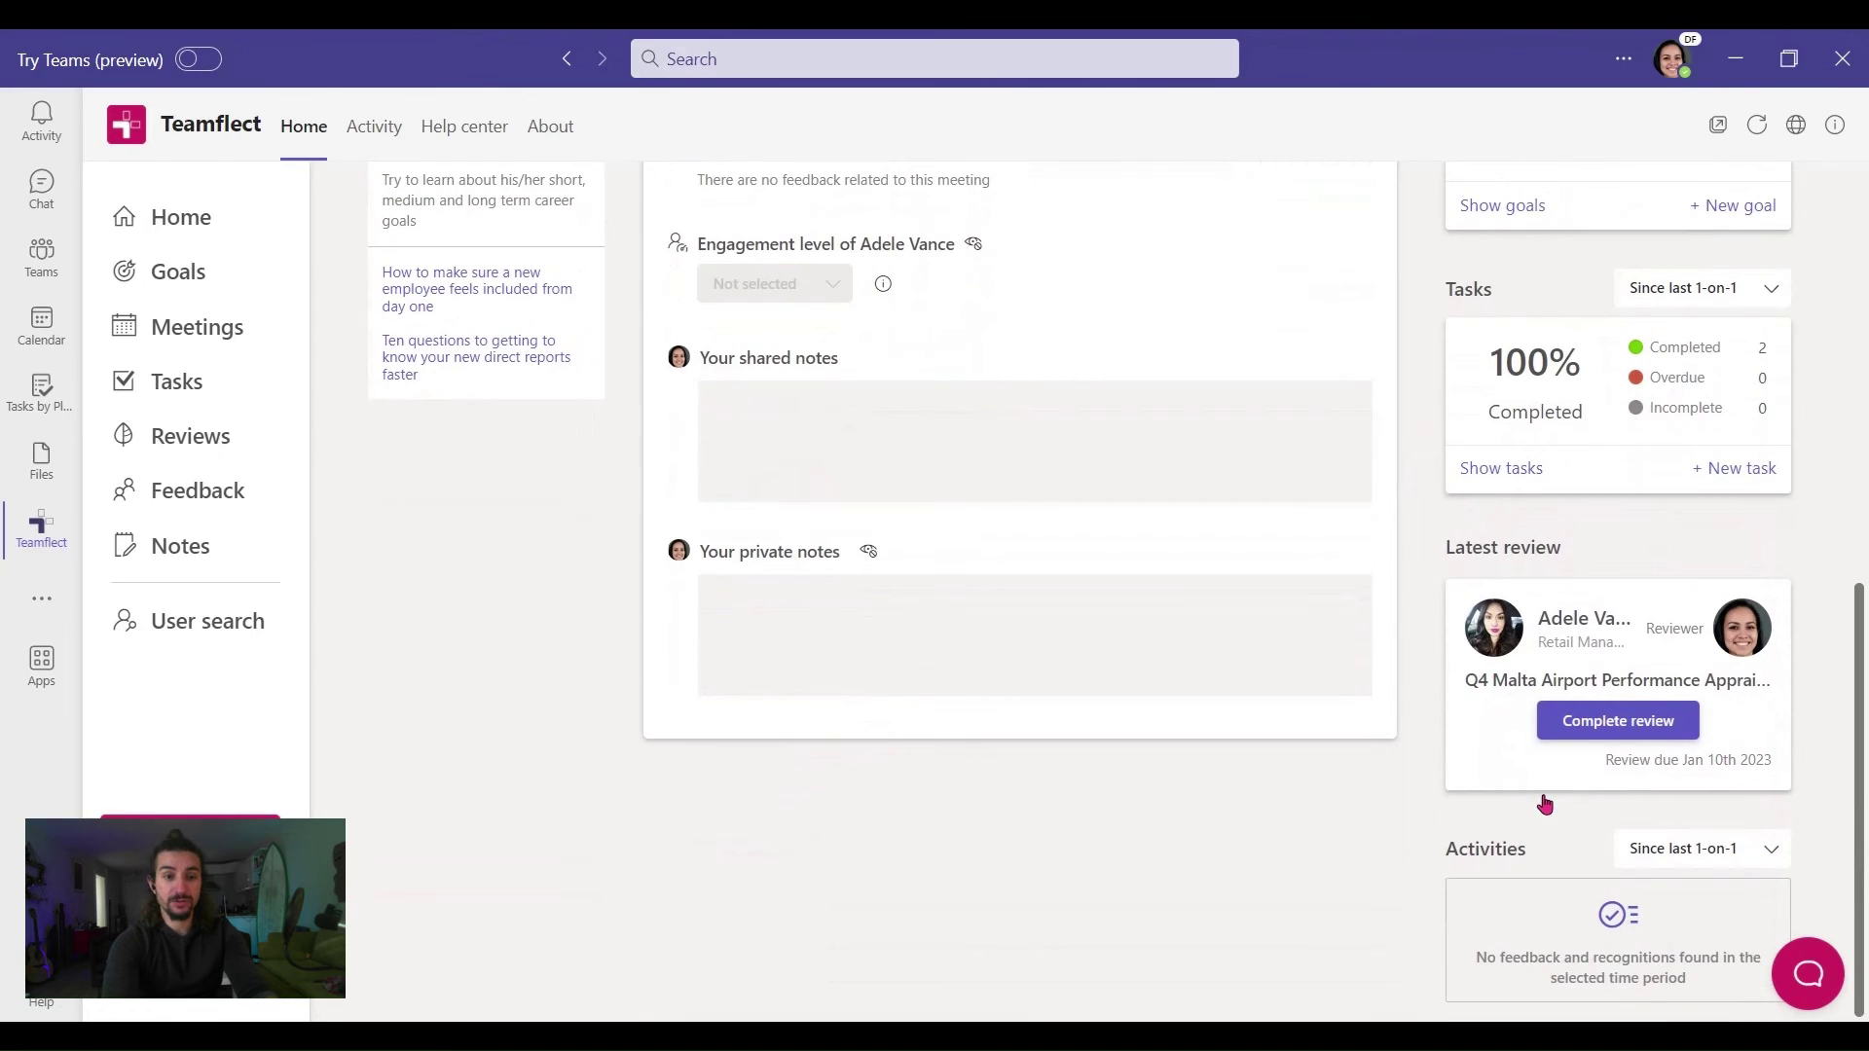
scroll(1545, 805, "up", 8)
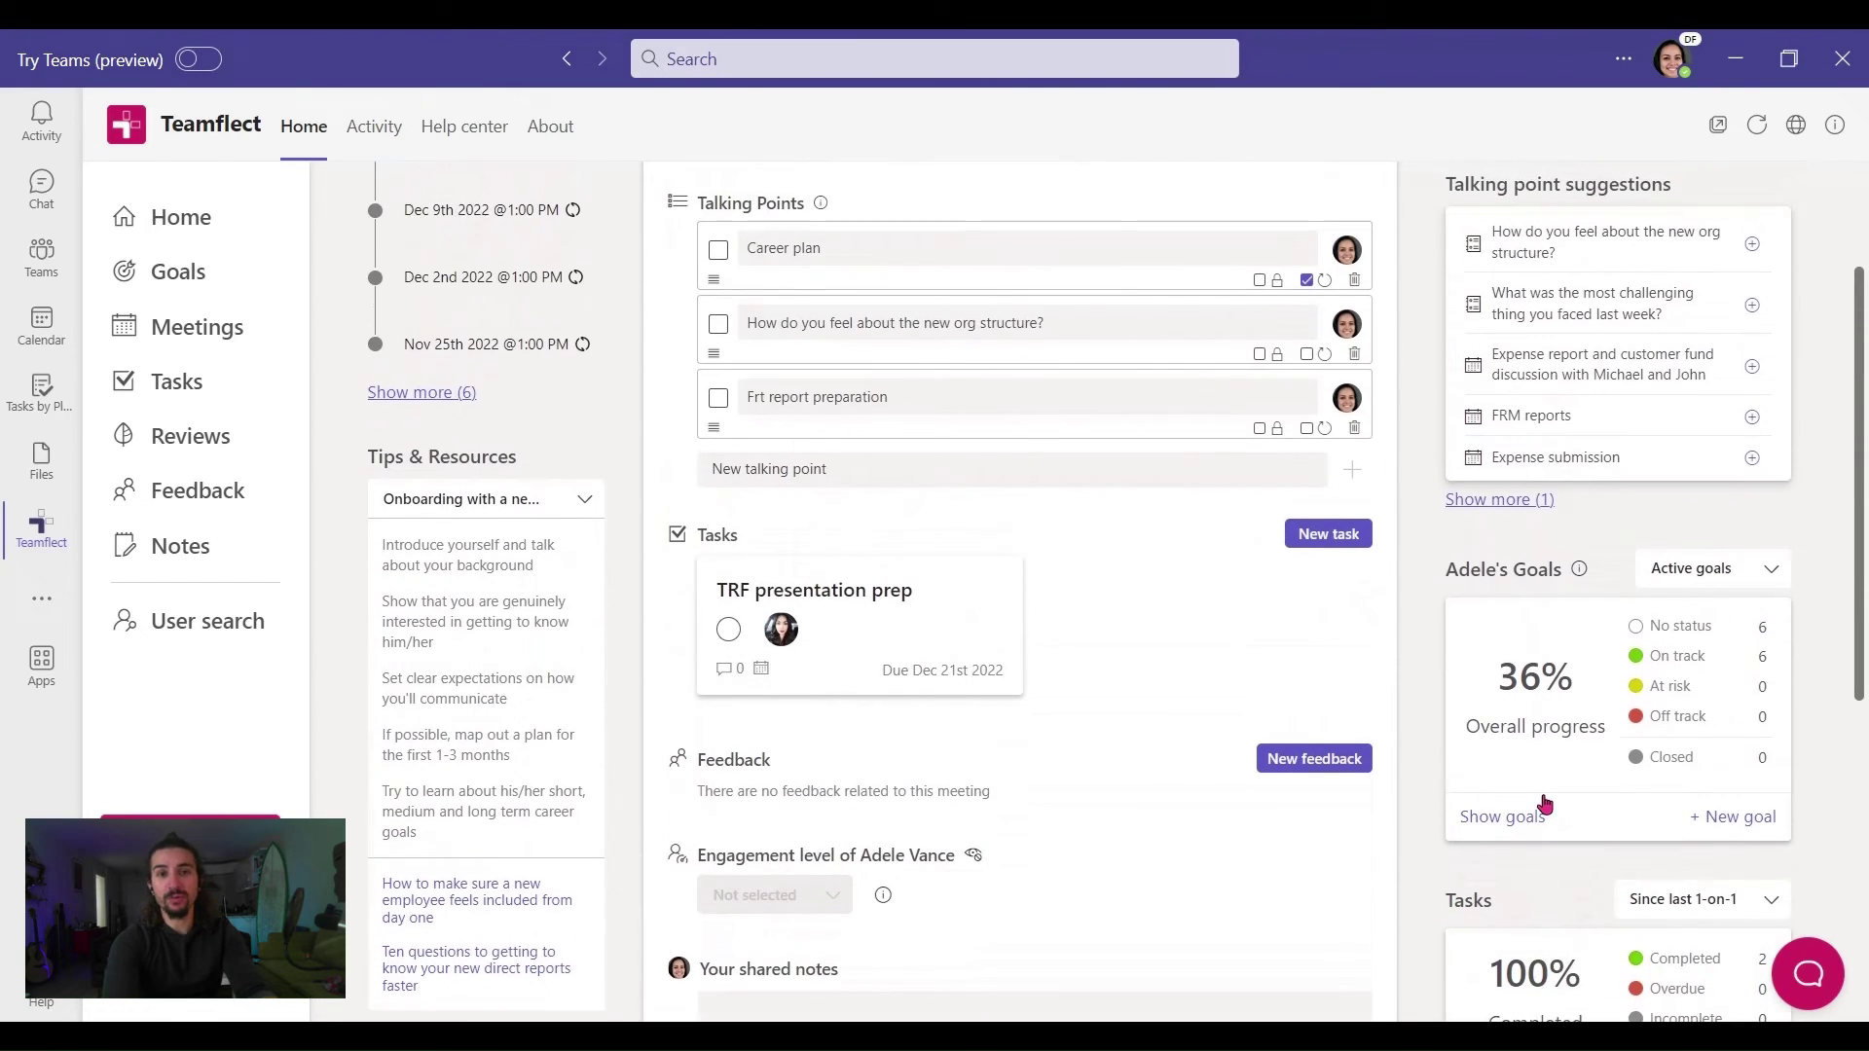
scroll(1545, 804, "up", 3)
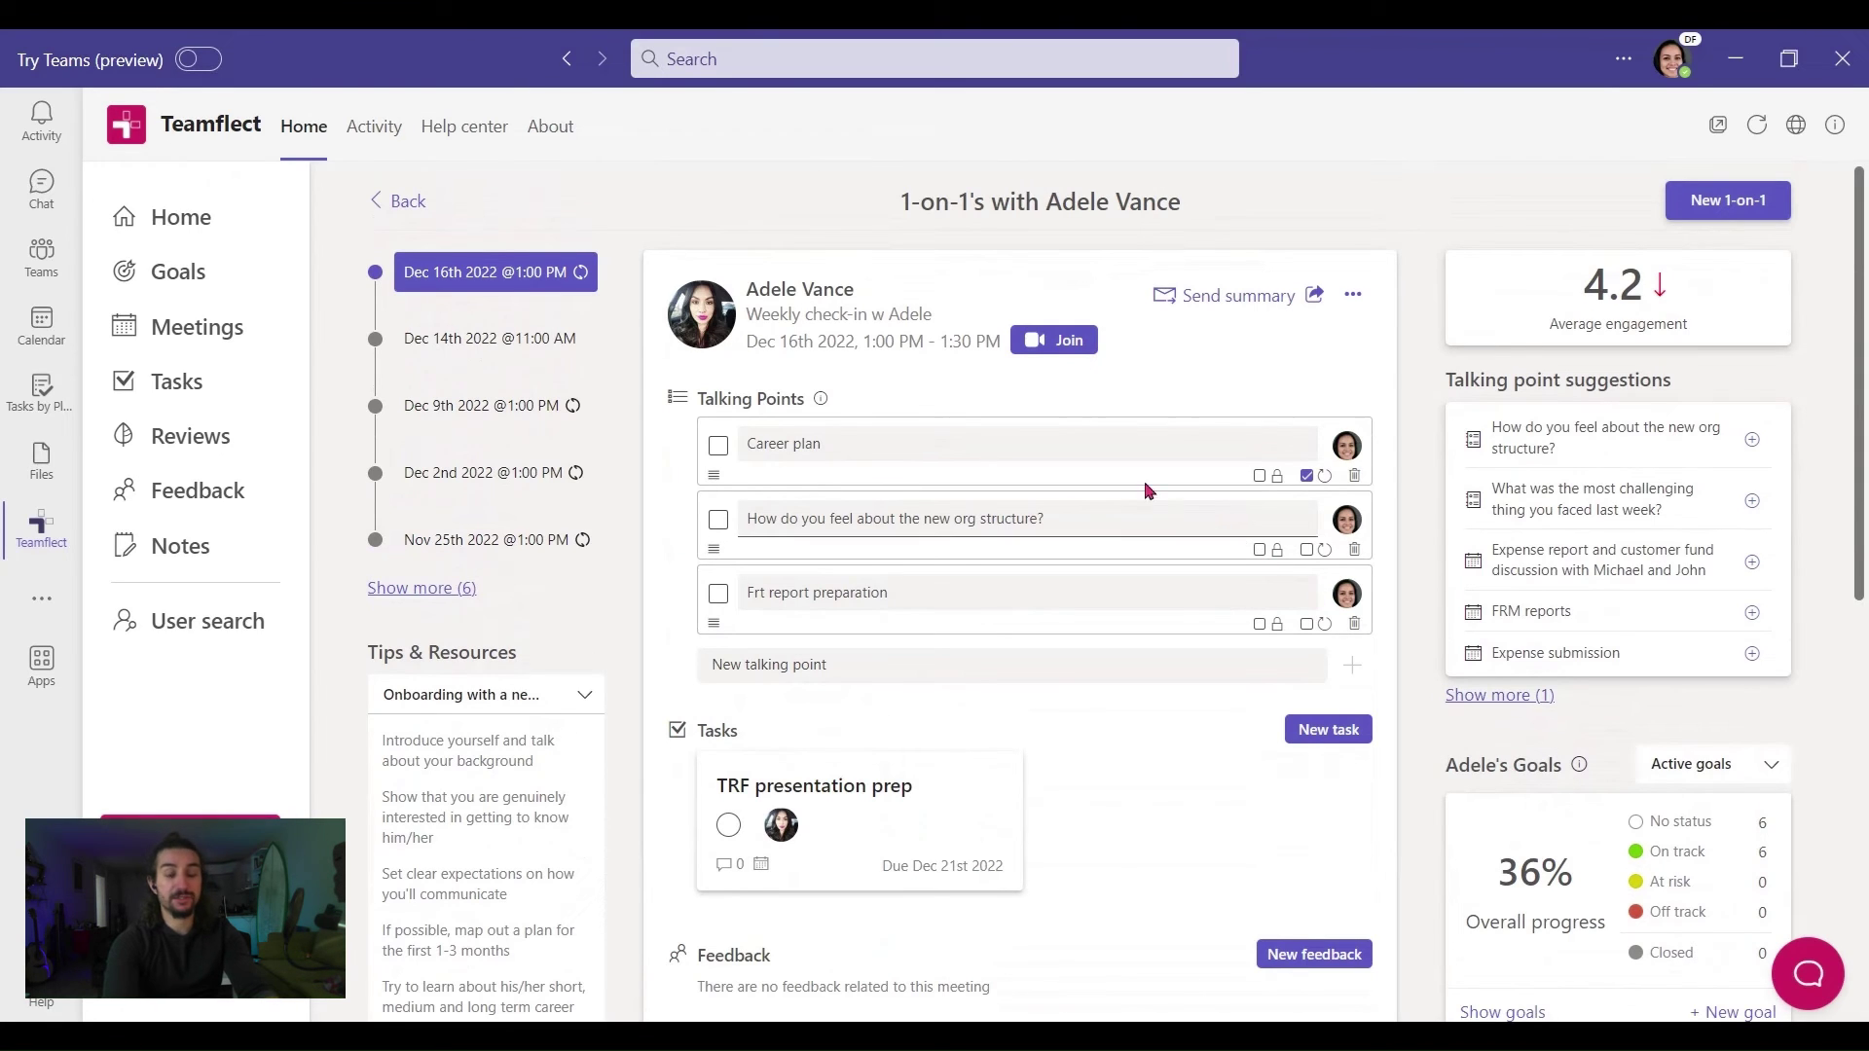
- Join the December 16th weekly check-in meeting with computer audio and the camera off, and dismiss the Spatial Audio introduction
left_click(1043, 351)
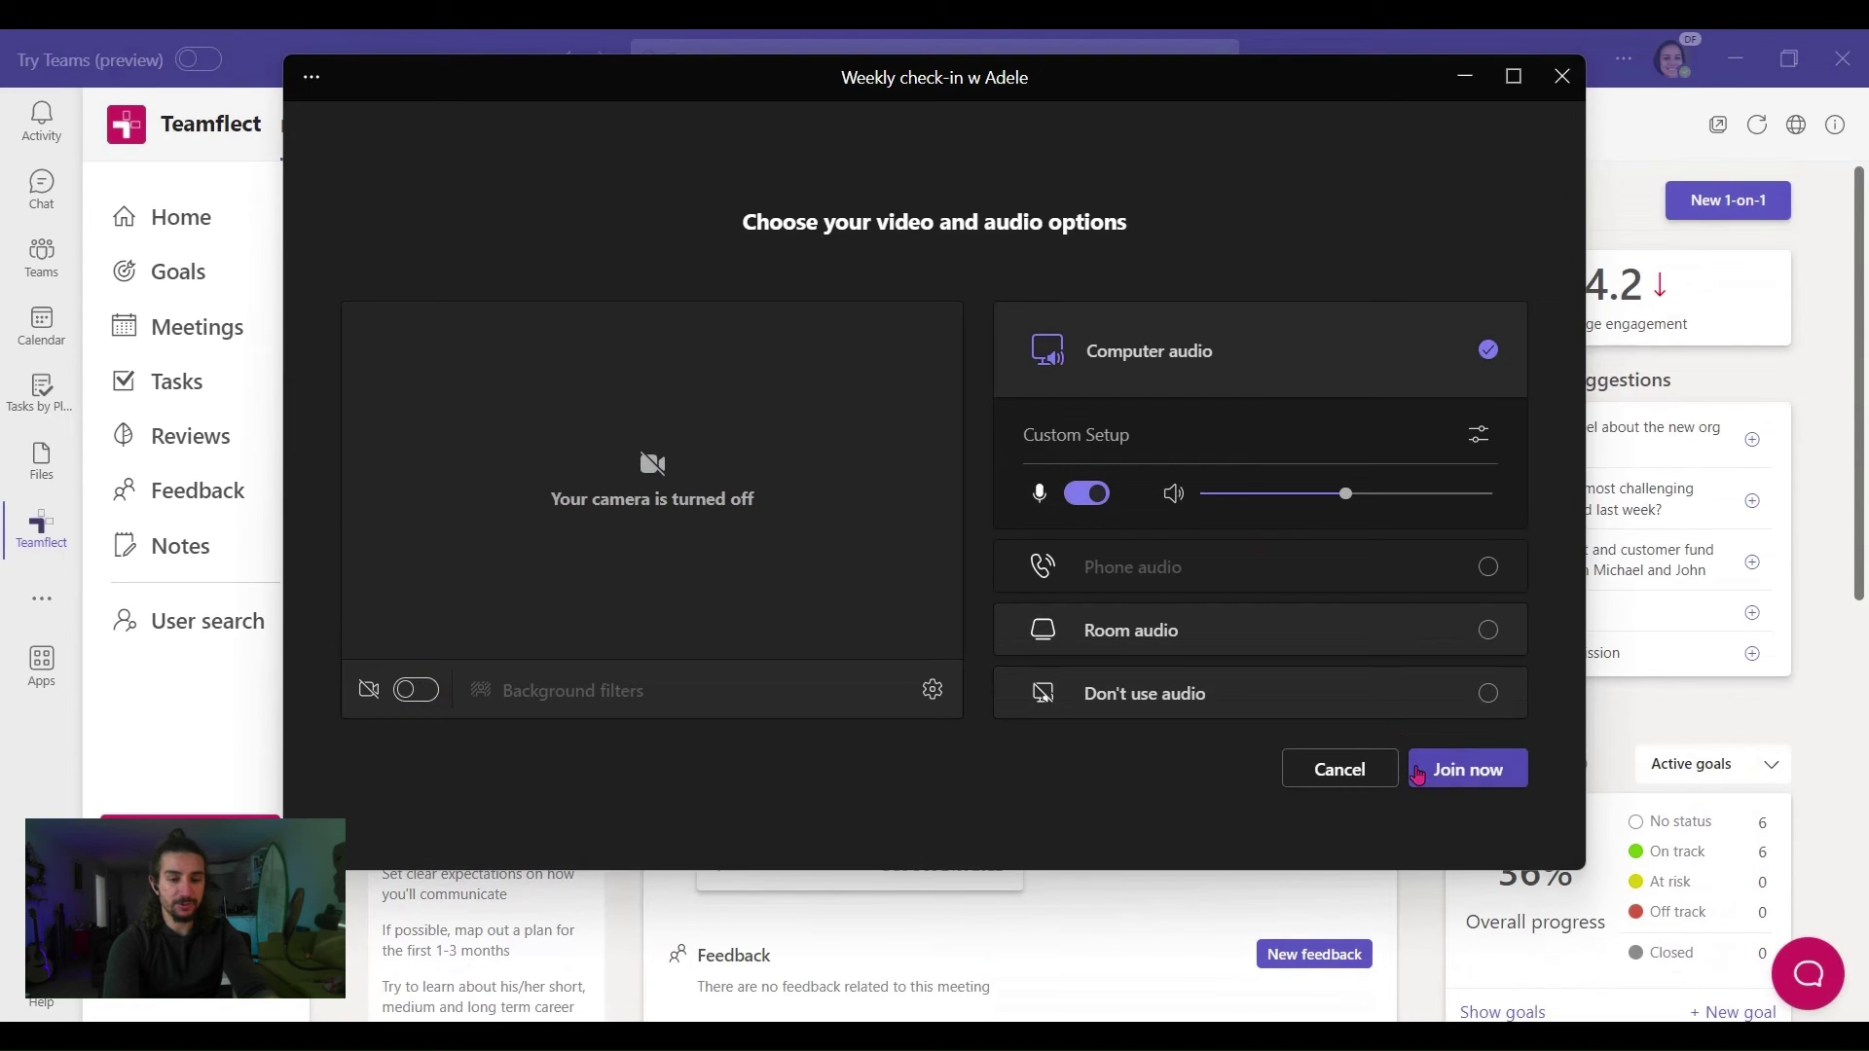
left_click(1469, 781)
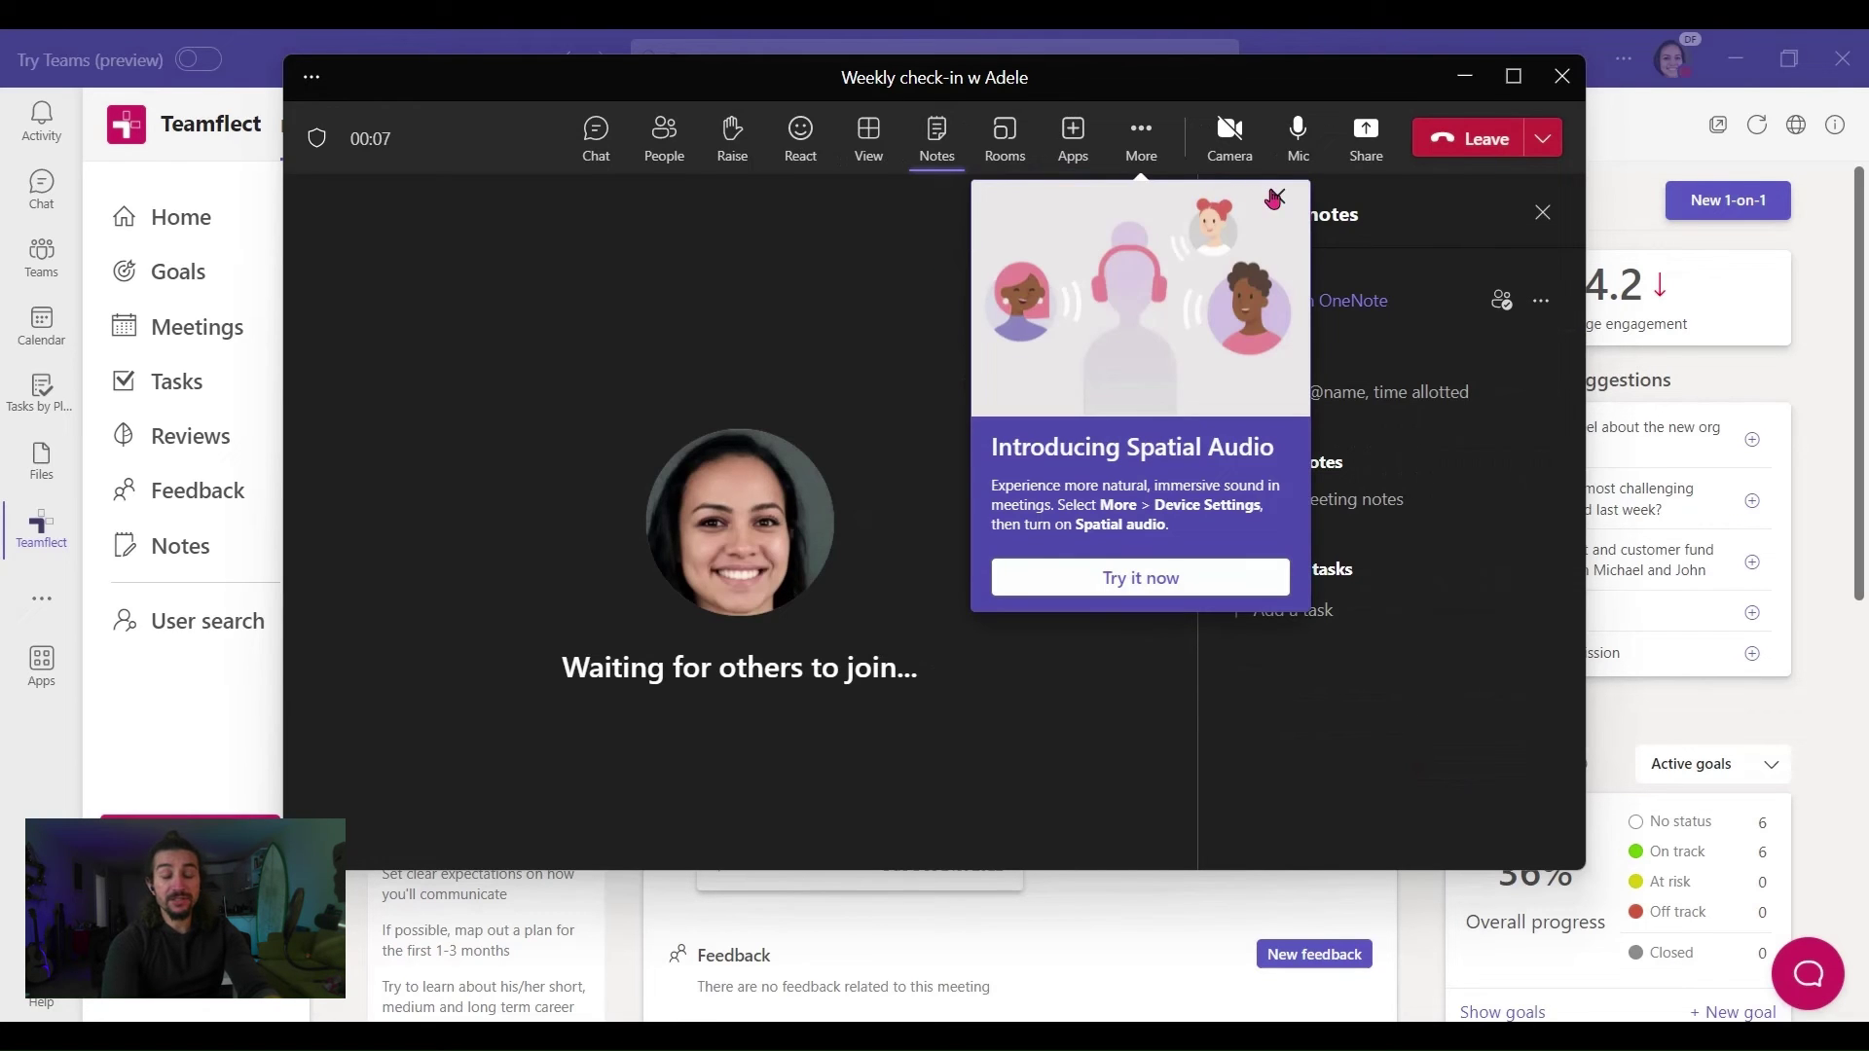
left_click(1272, 197)
- Add the Teamflect app to the running weekly check-in meeting and save its setup
left_click(1078, 159)
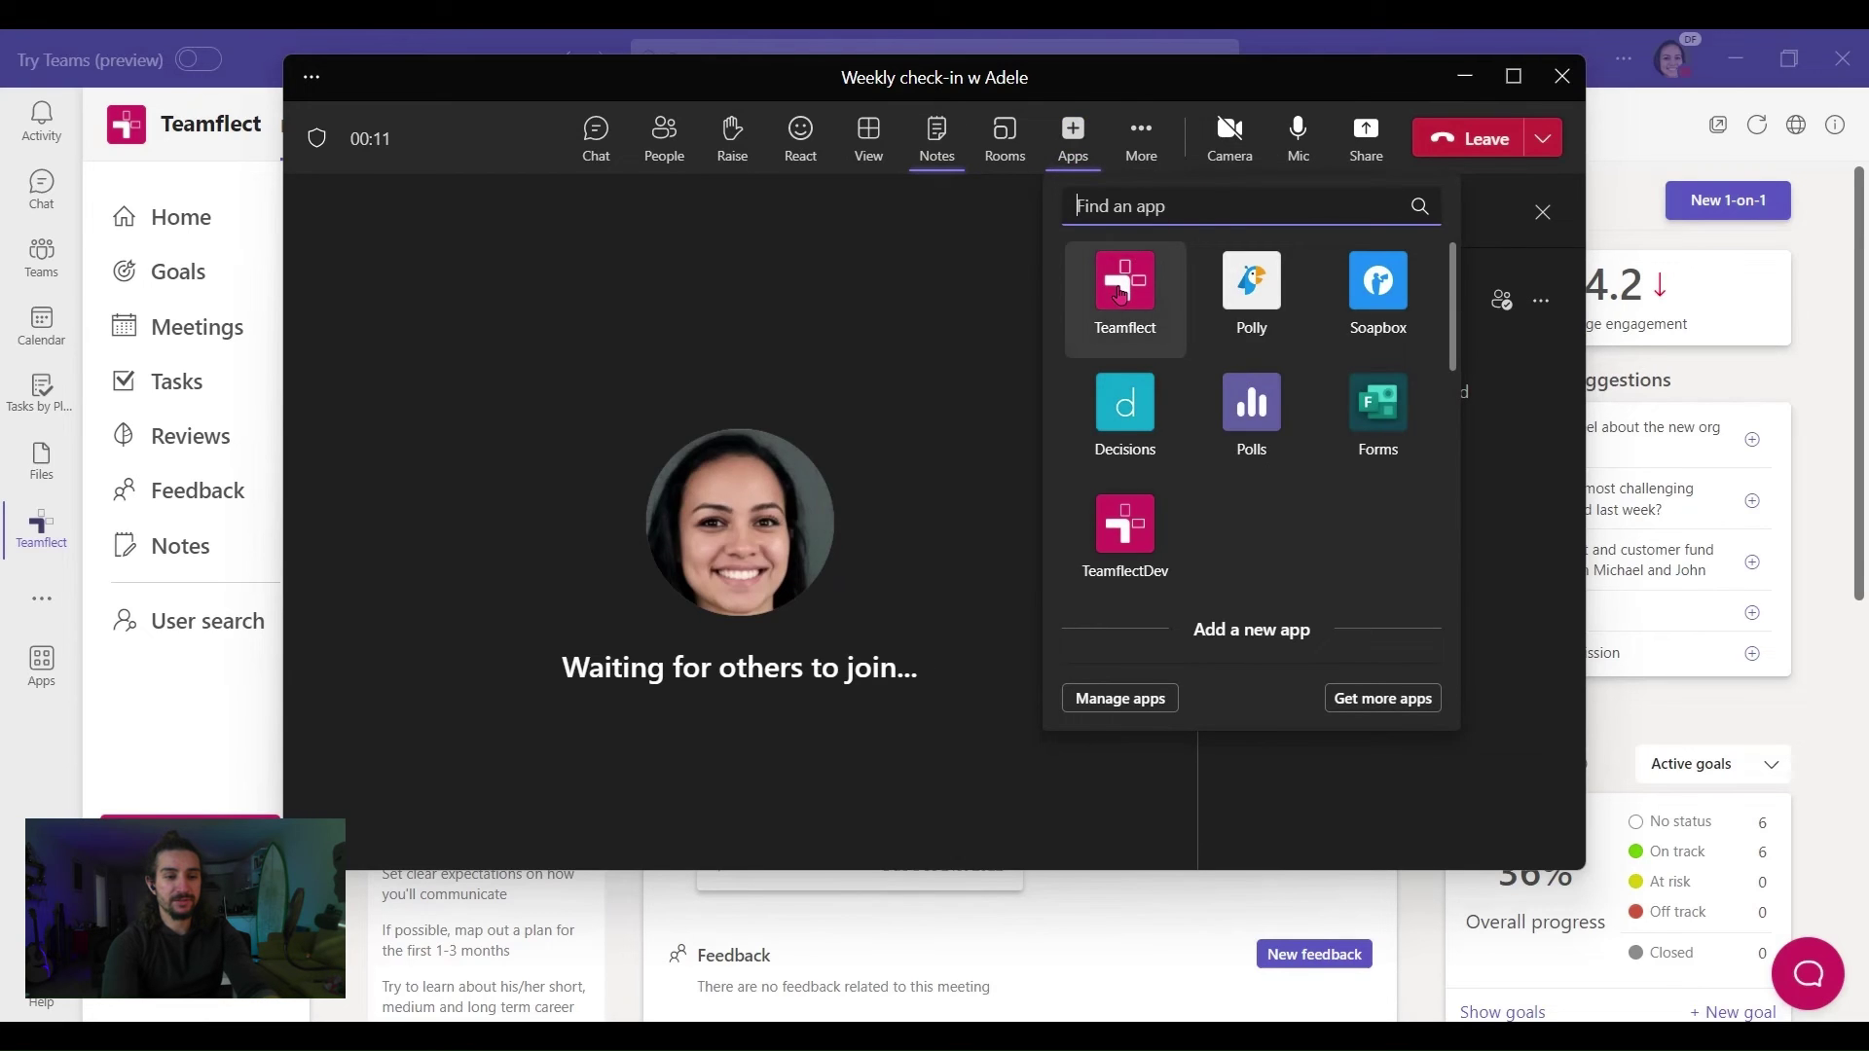
left_click(1119, 295)
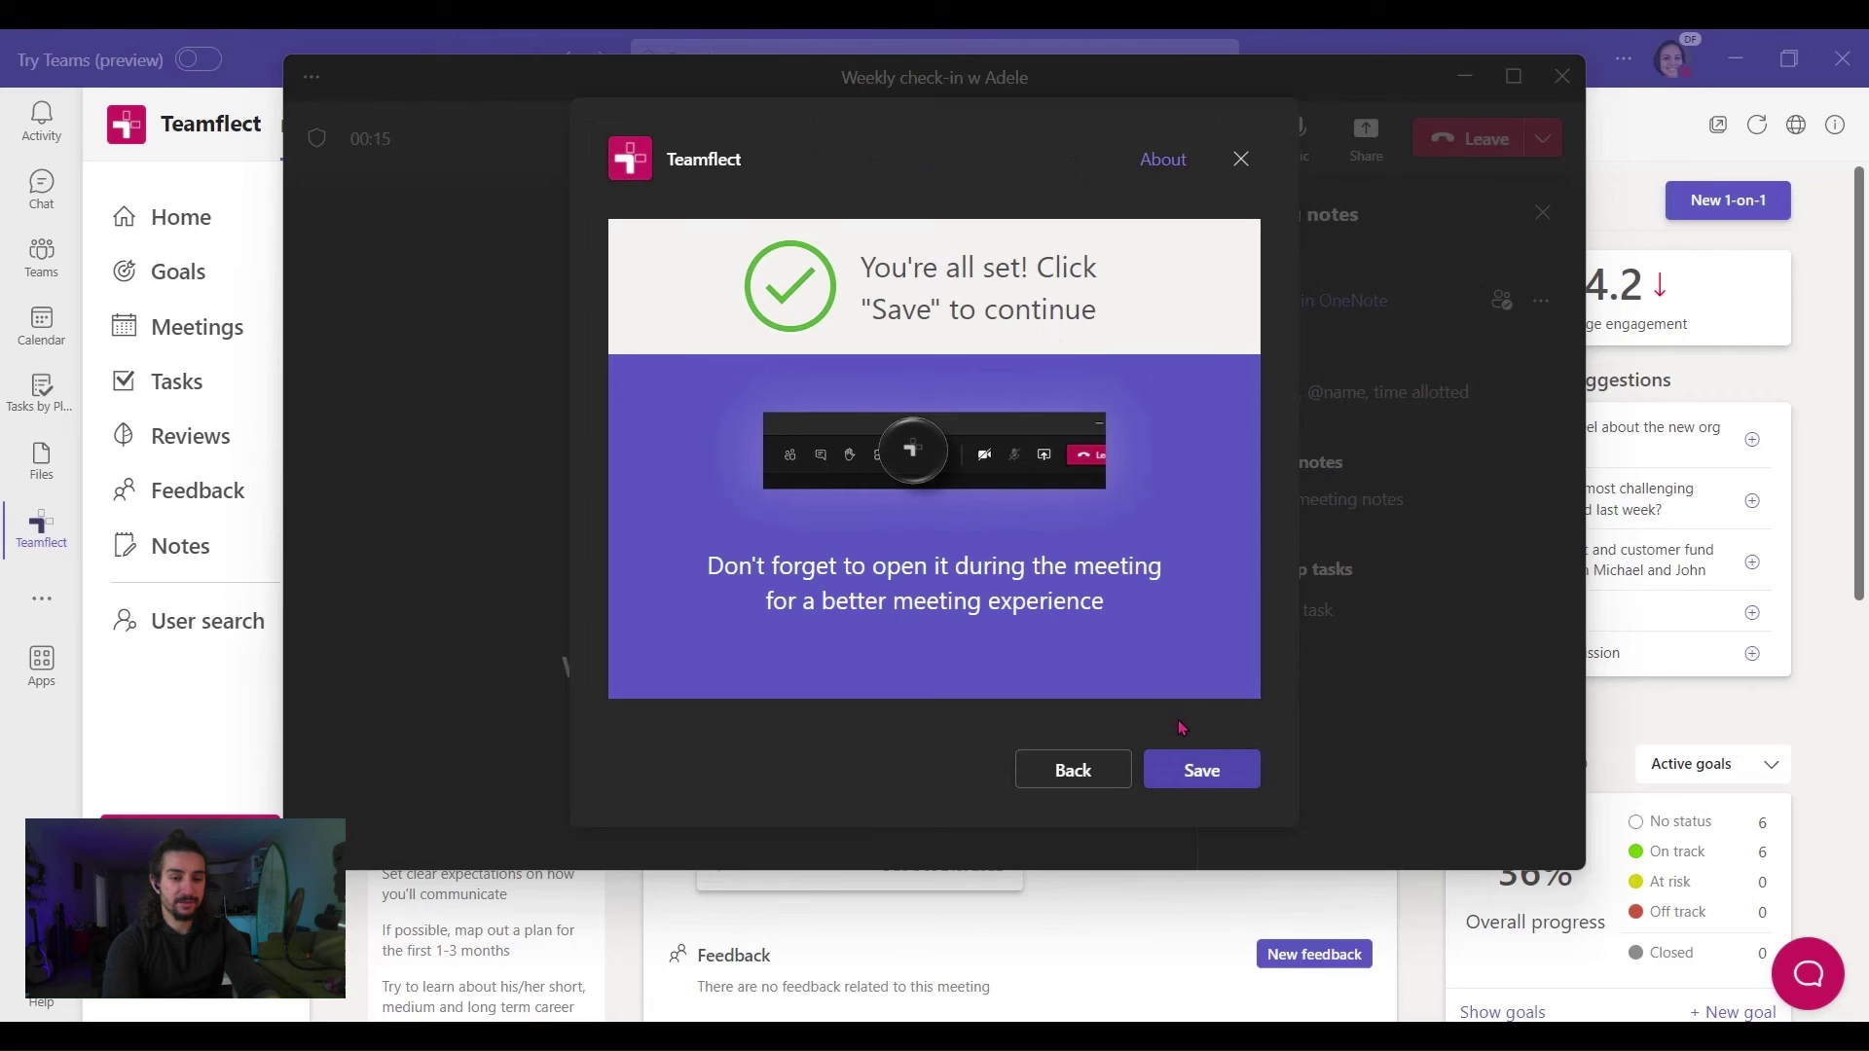
left_click(1212, 778)
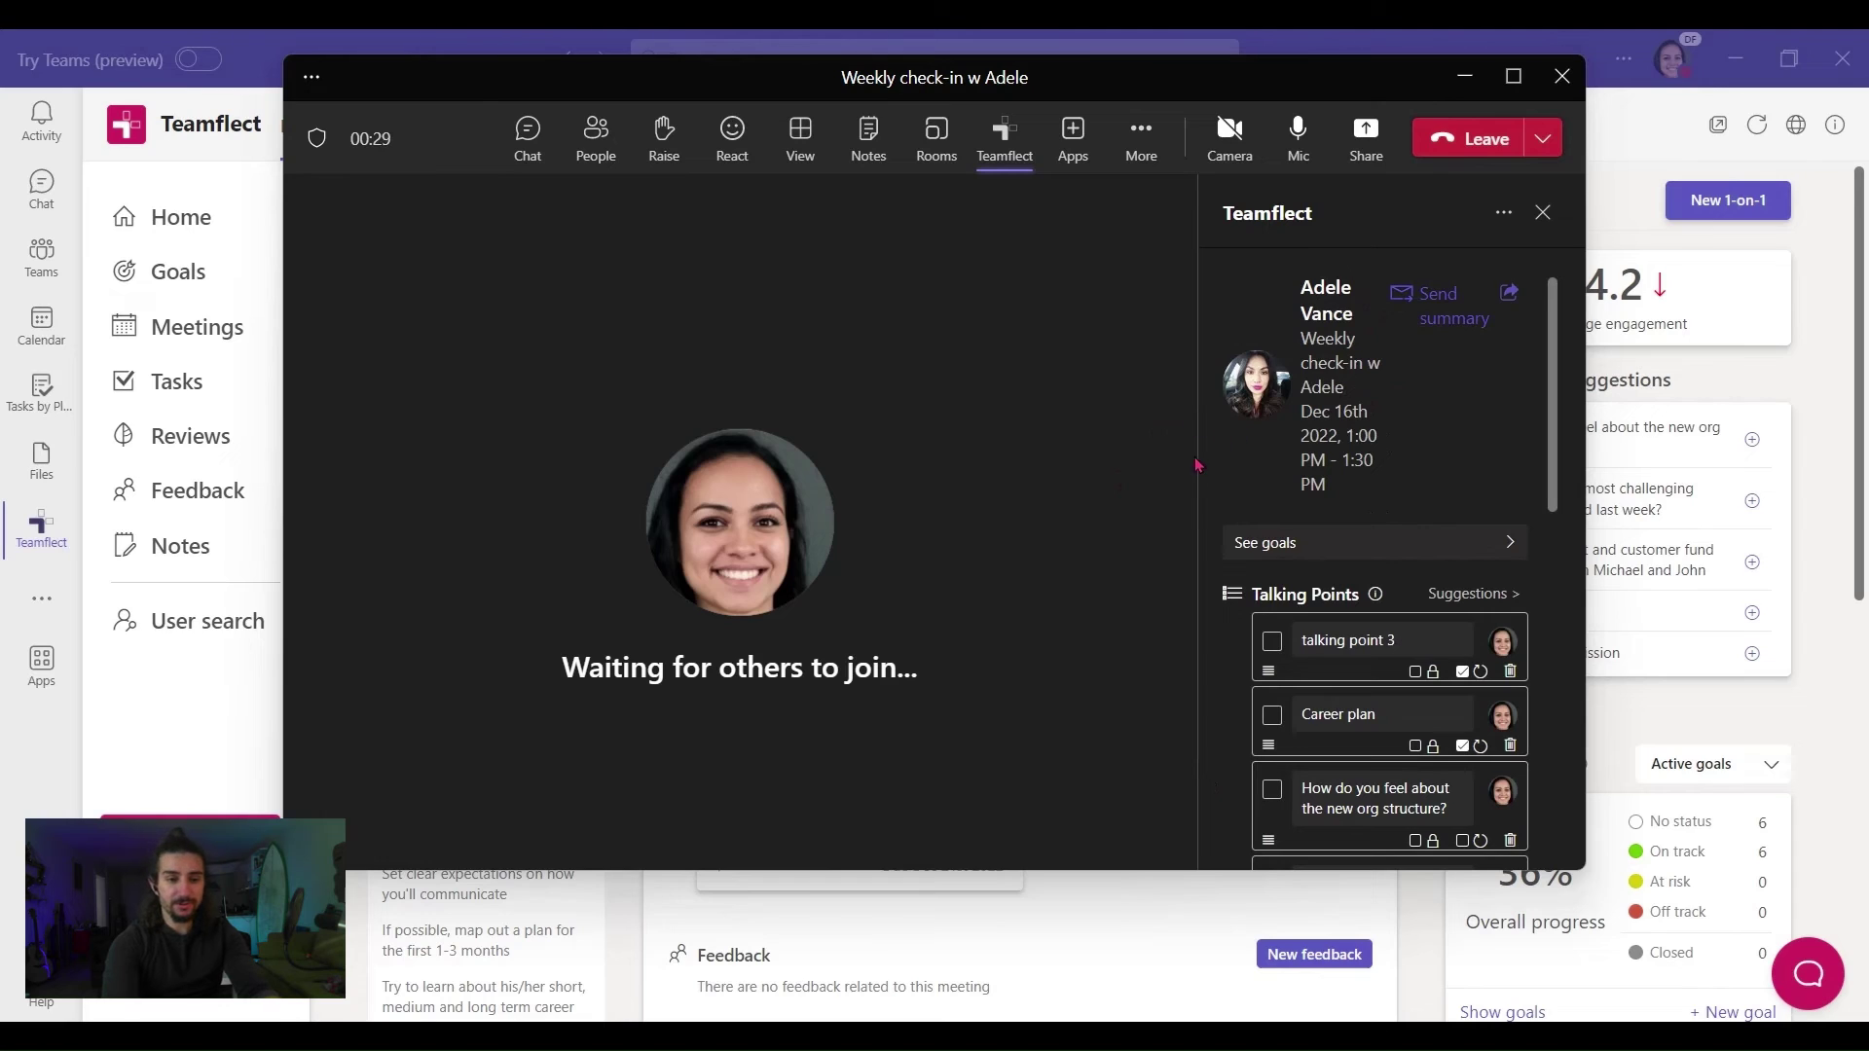
- Look over the talking points, tasks, engagement level, shared notes and private notes in Teamflect inside the meeting
scroll(1290, 506, "down", 3)
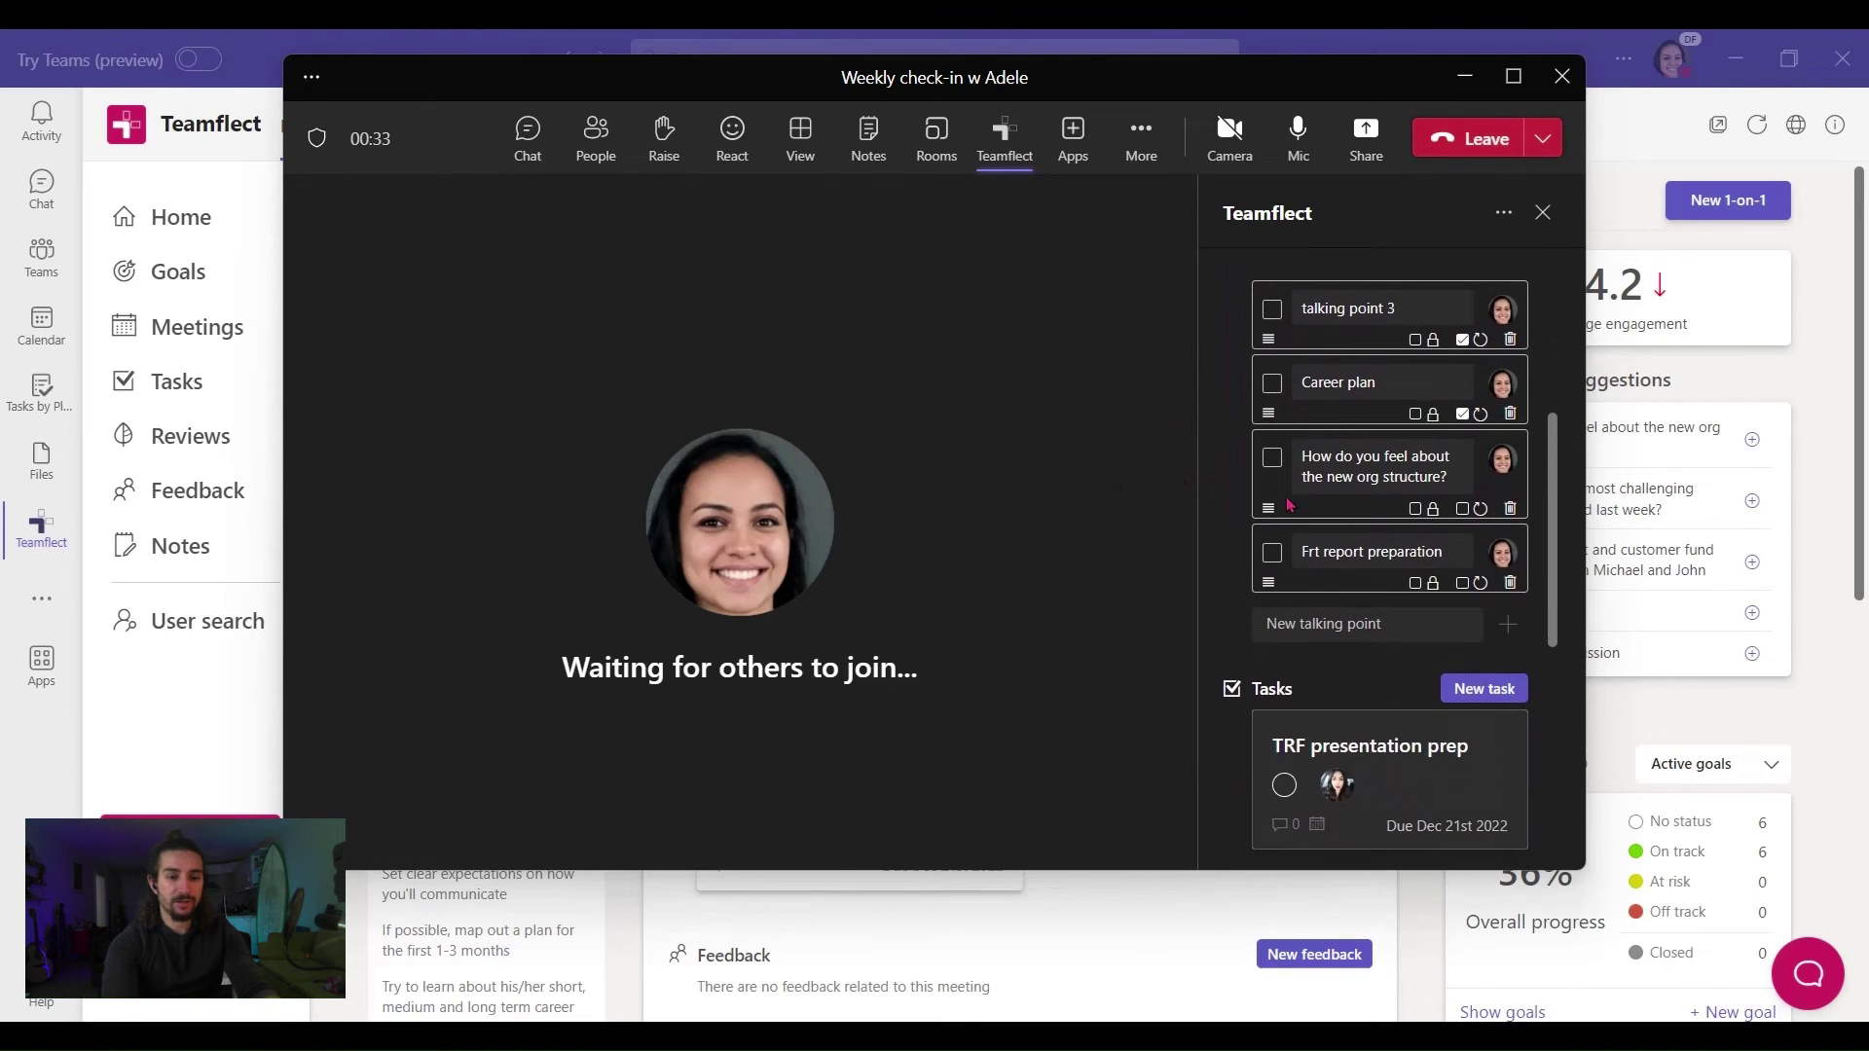
scroll(1345, 629, "down", 2)
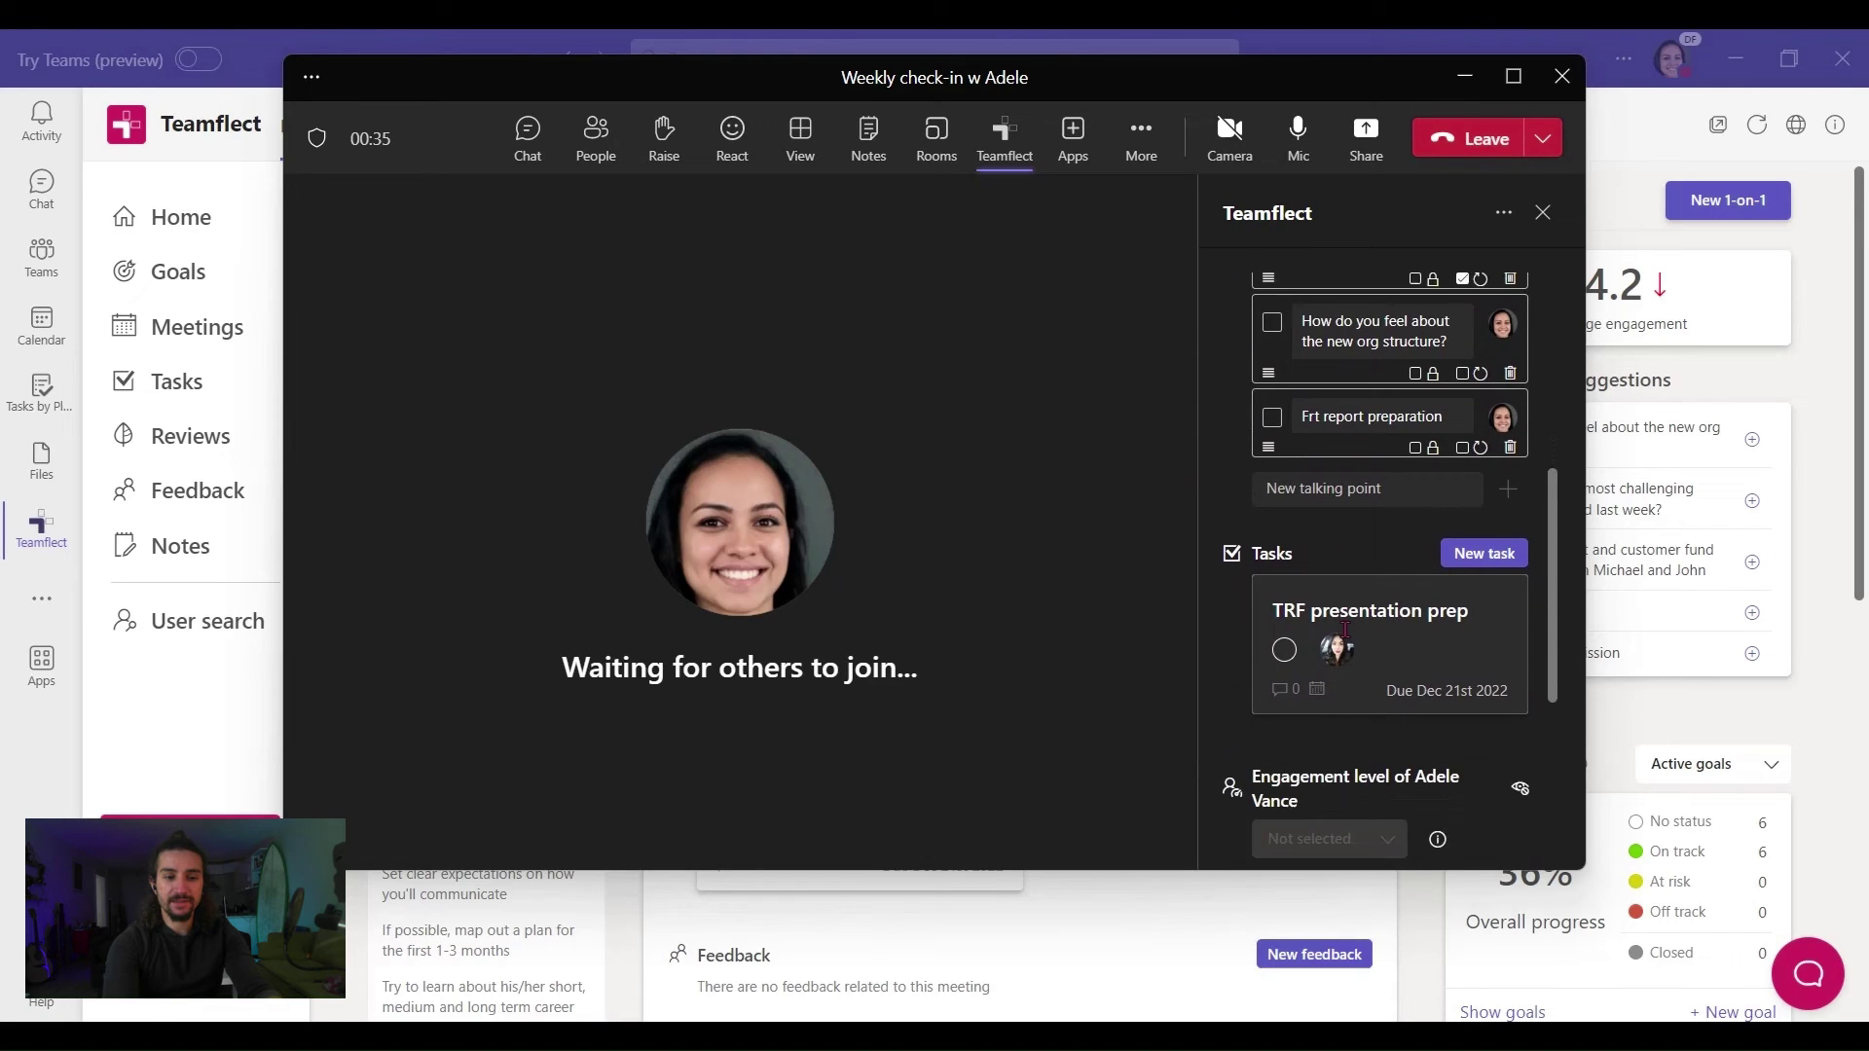
scroll(1348, 621, "down", 4)
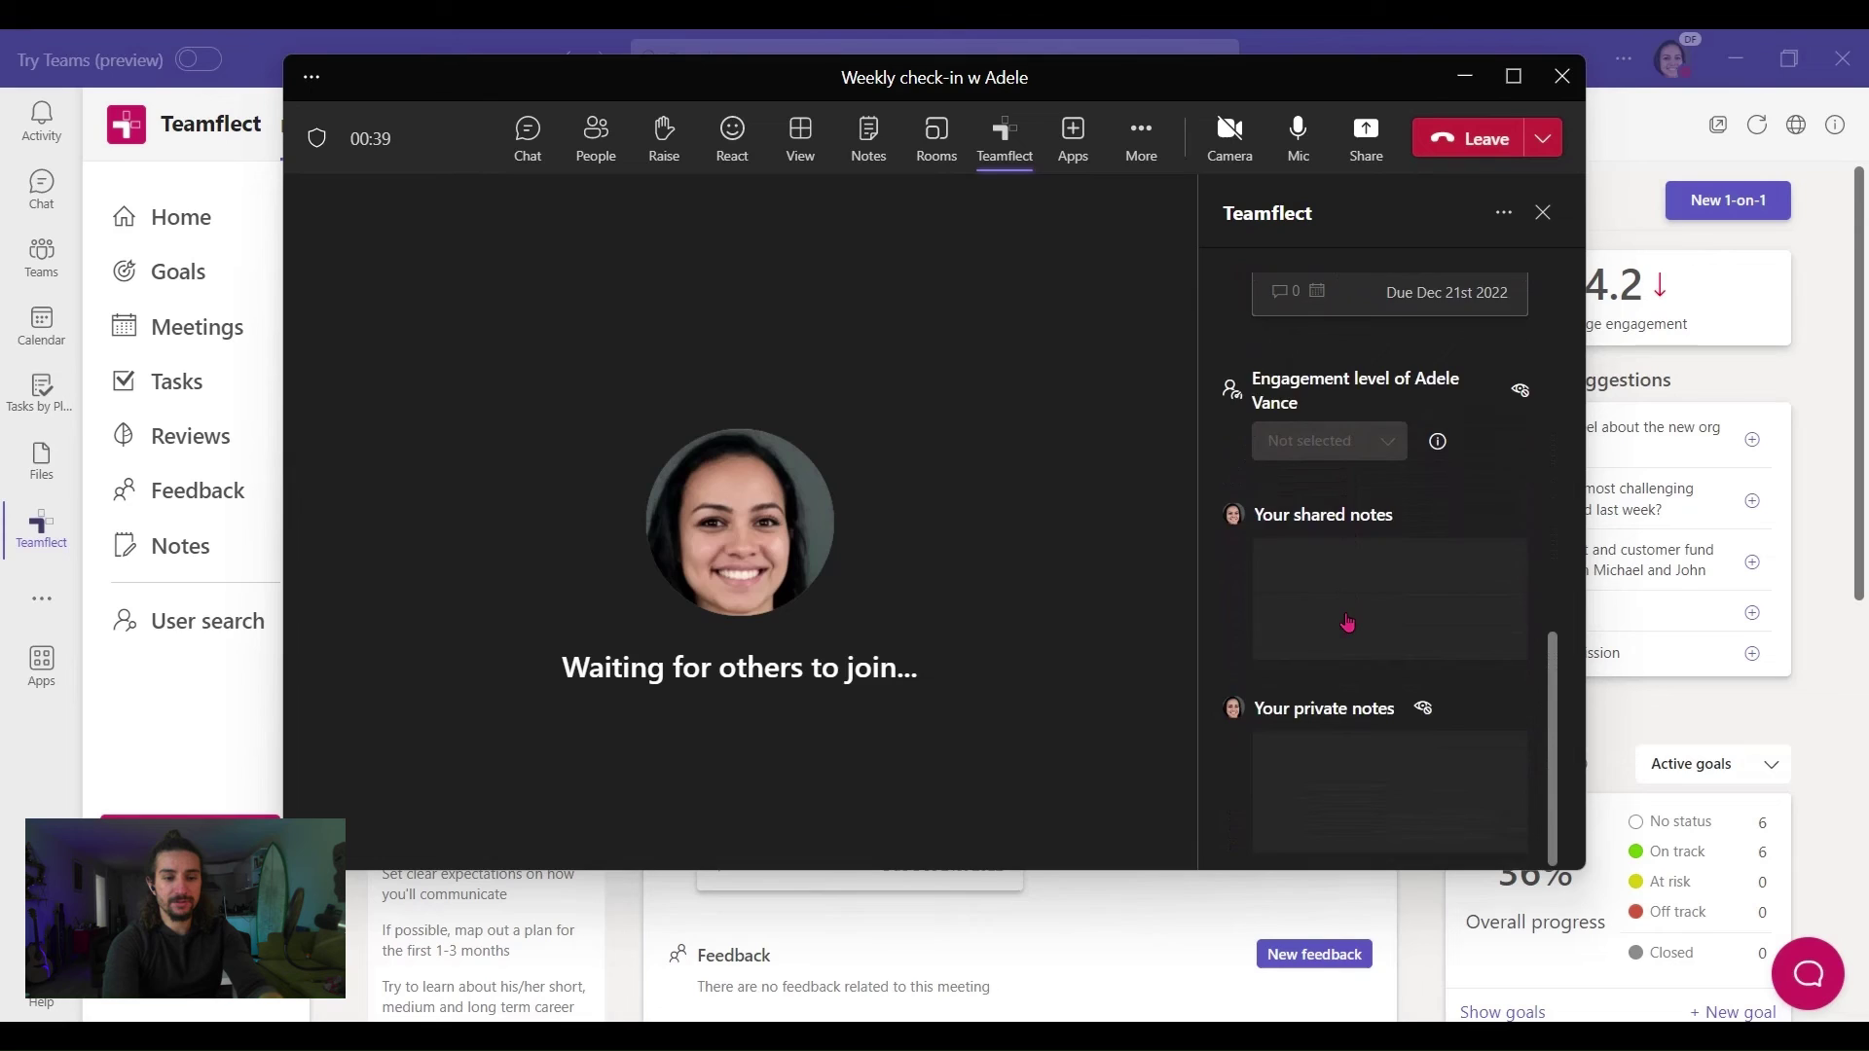
scroll(1347, 621, "up", 10)
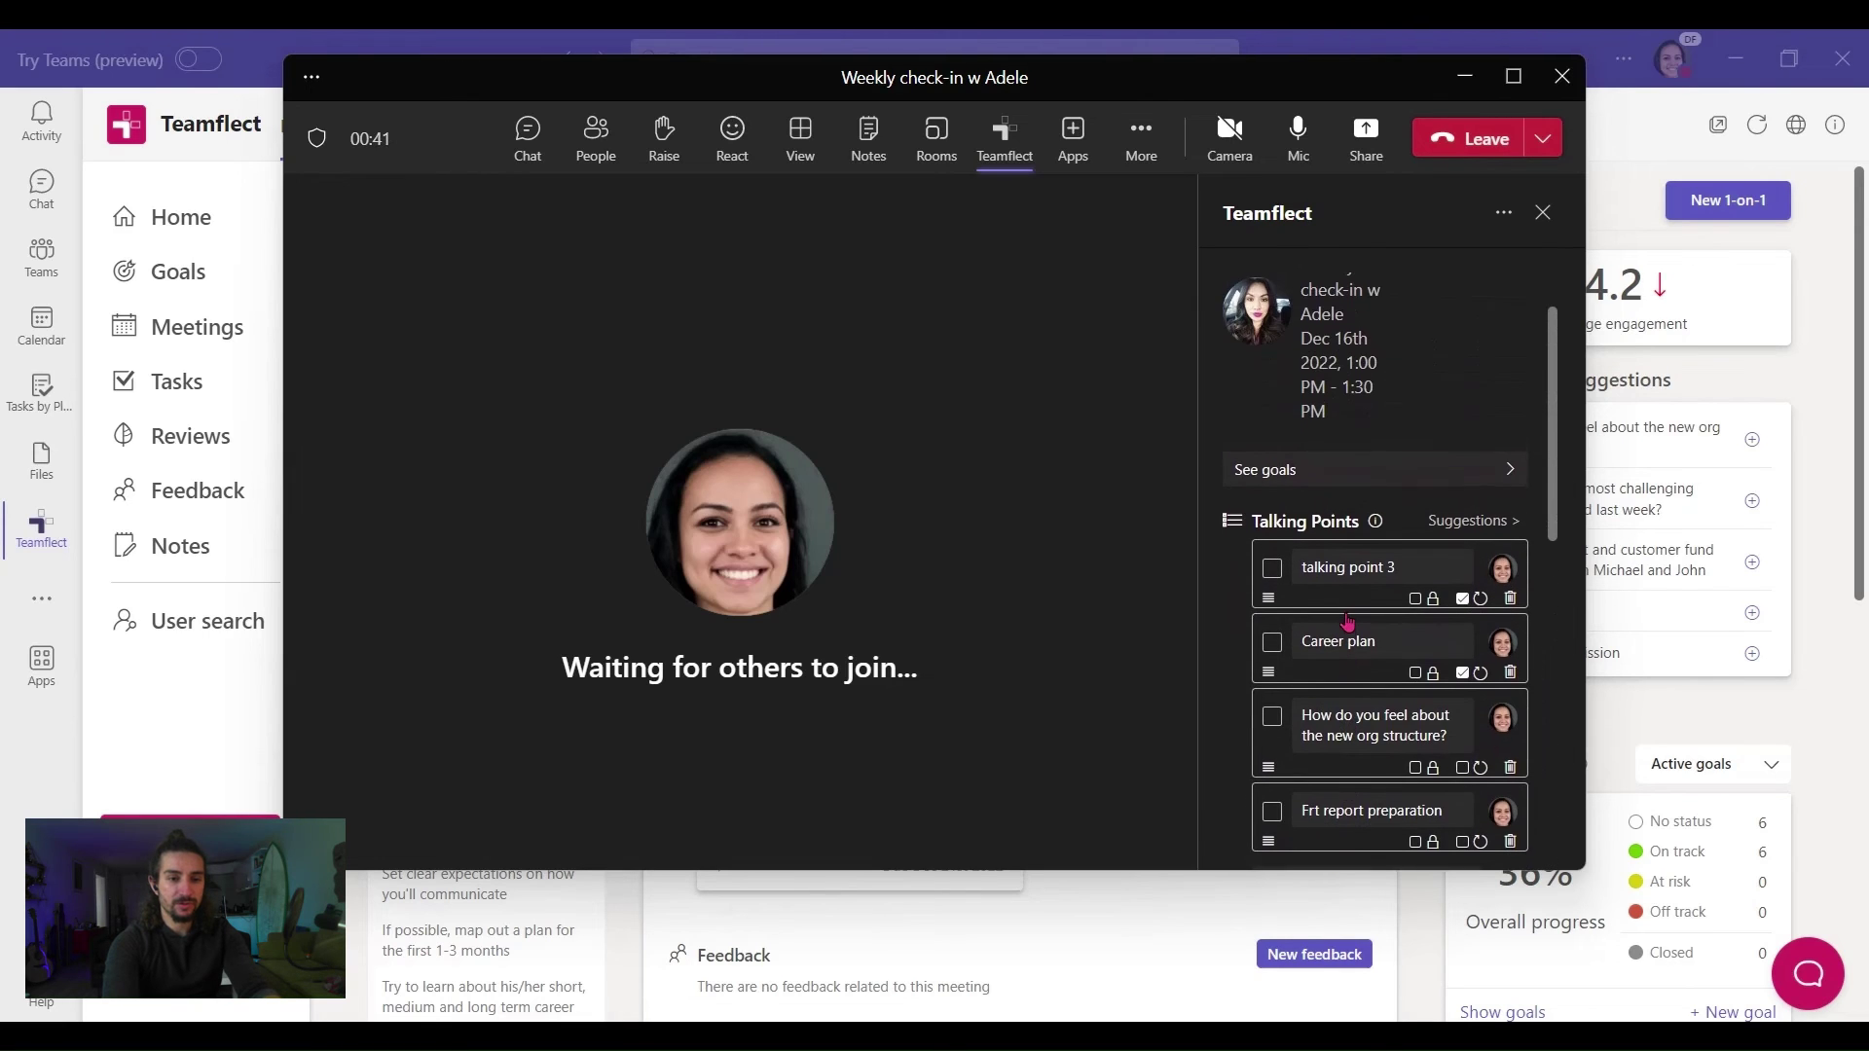
- Examine the 1-on-1 participant's active goals, their statuses and overall progress in Teamflect inside the meeting
left_click(1321, 490)
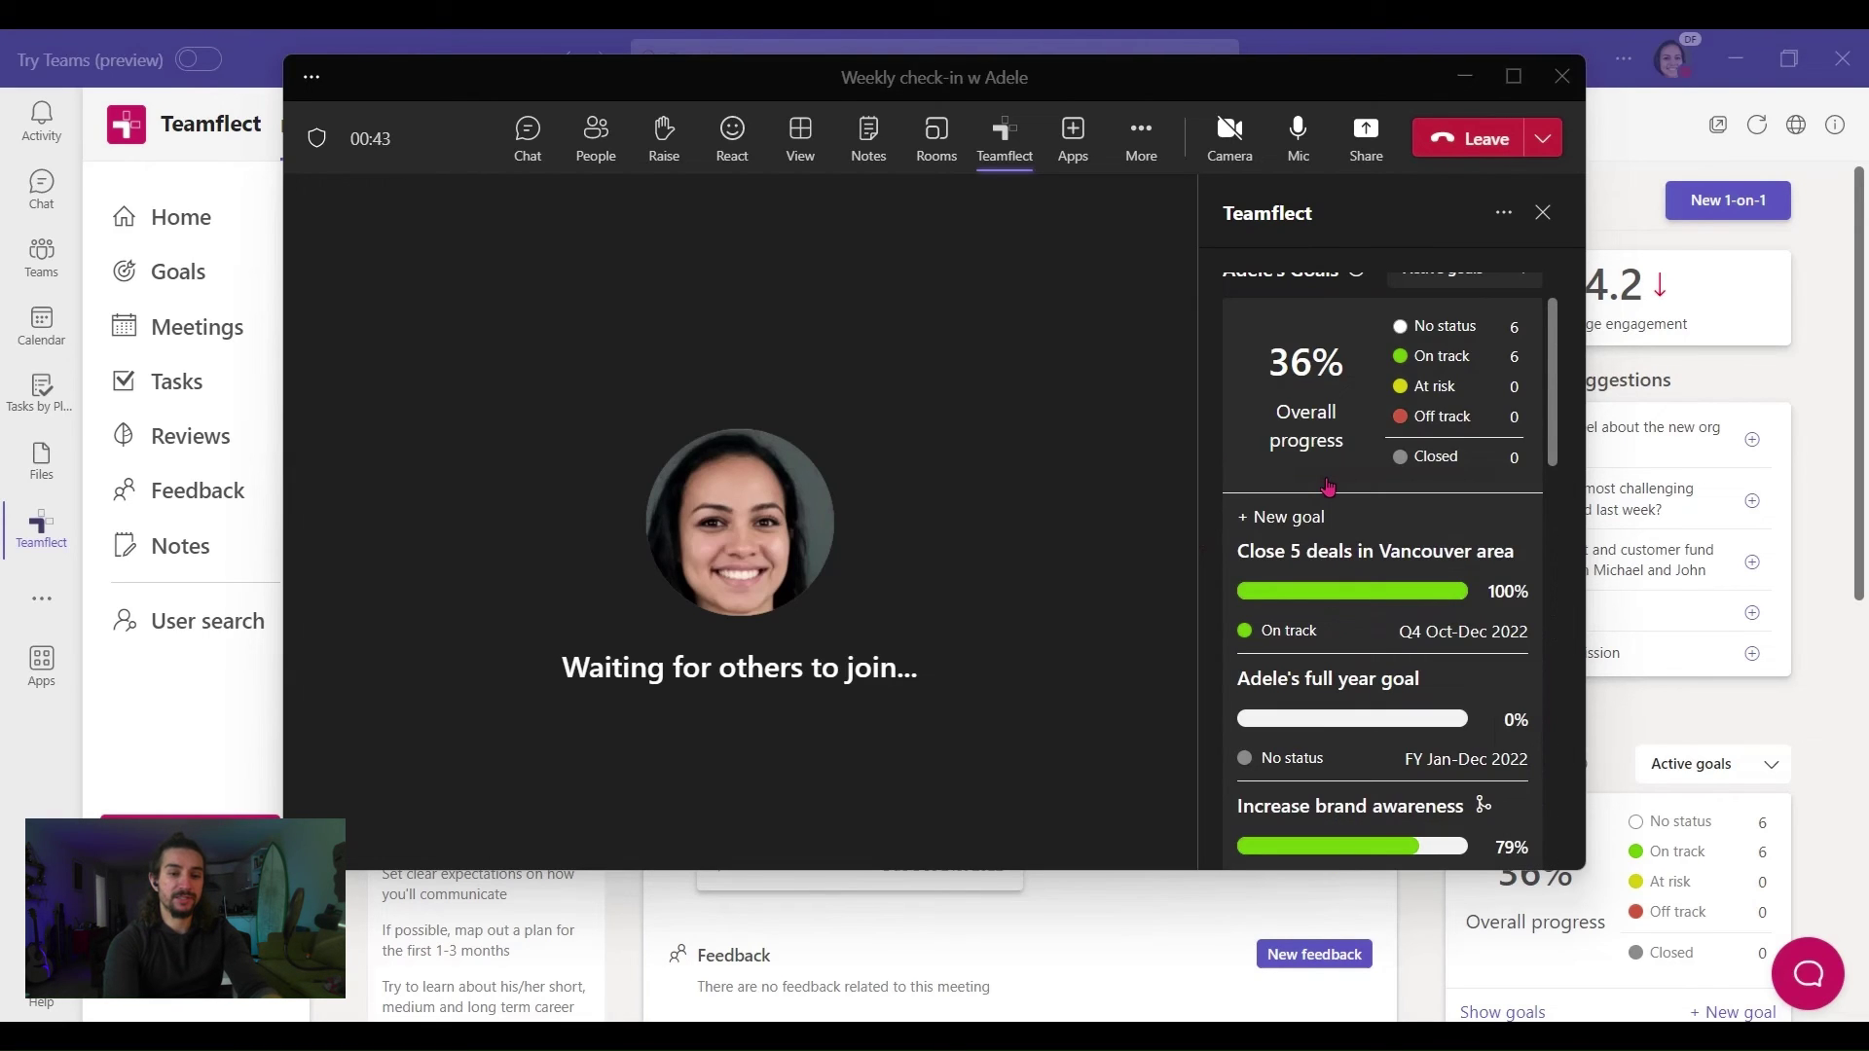
scroll(1329, 486, "up", 1)
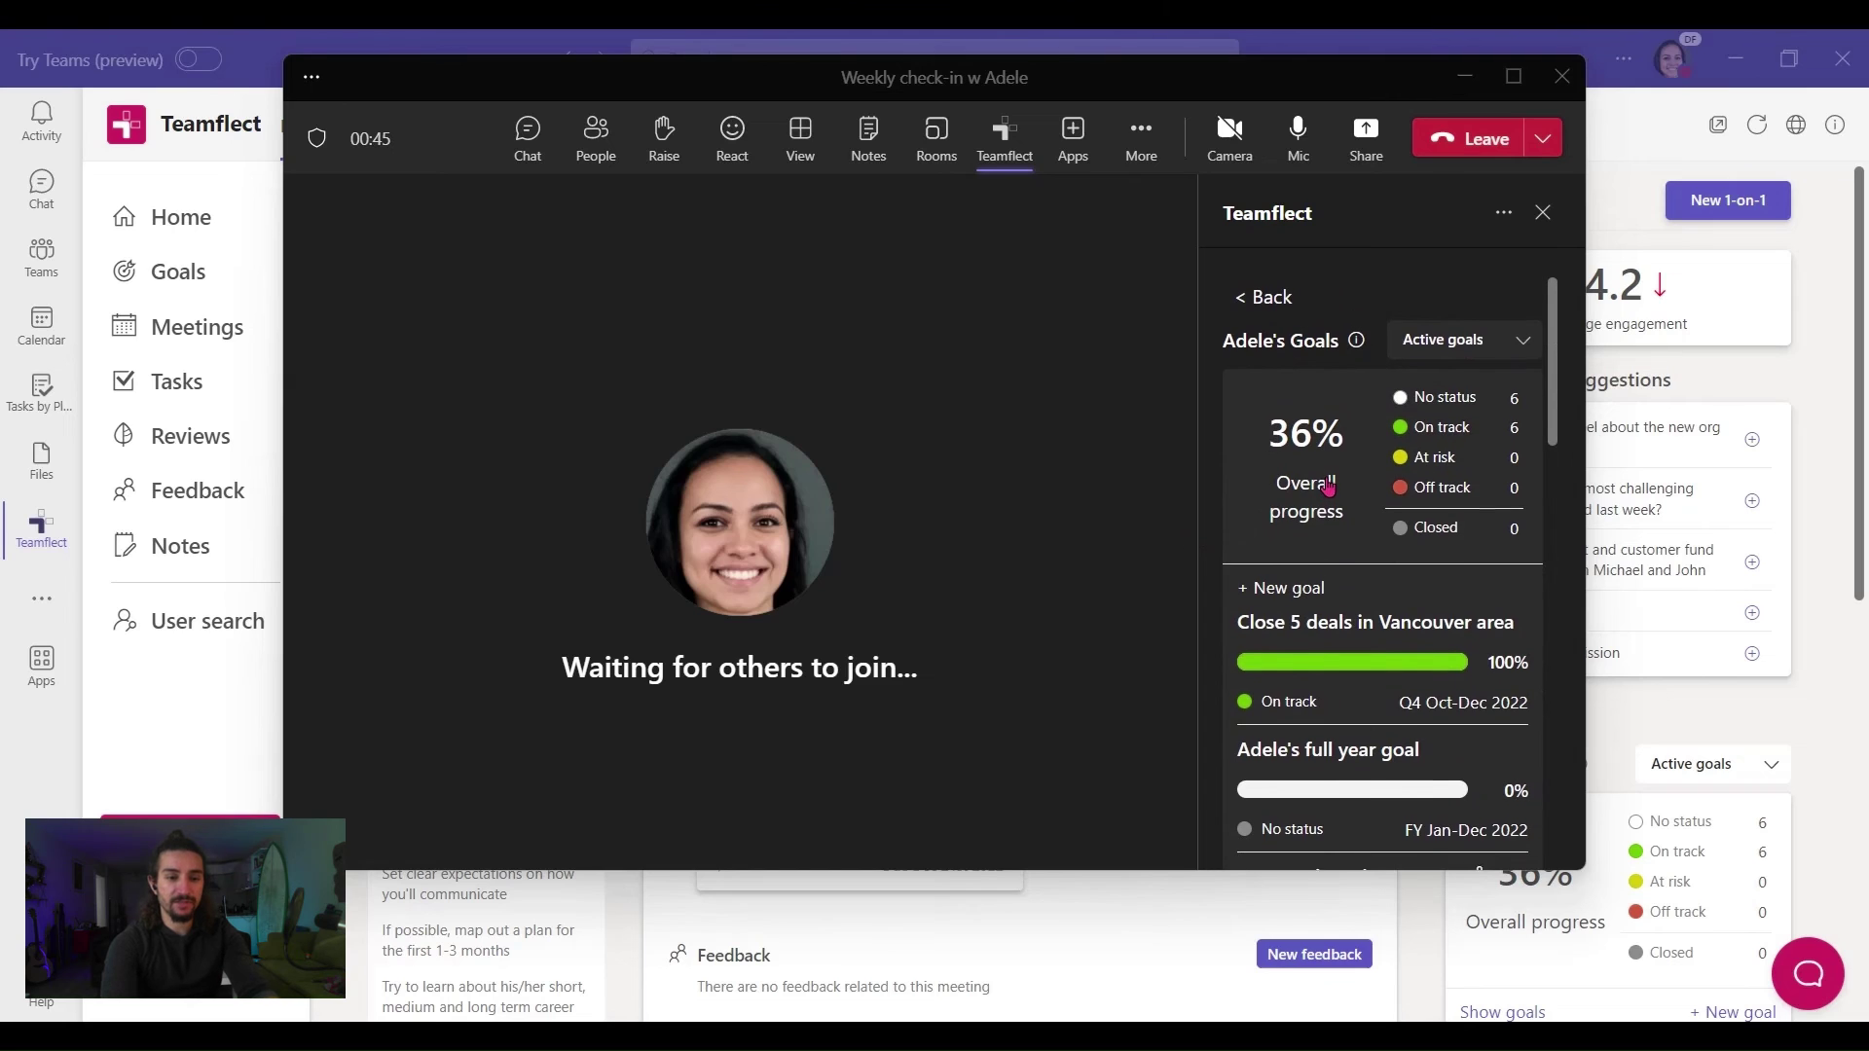
scroll(1329, 487, "down", 1)
scroll(1329, 487, "down", 3)
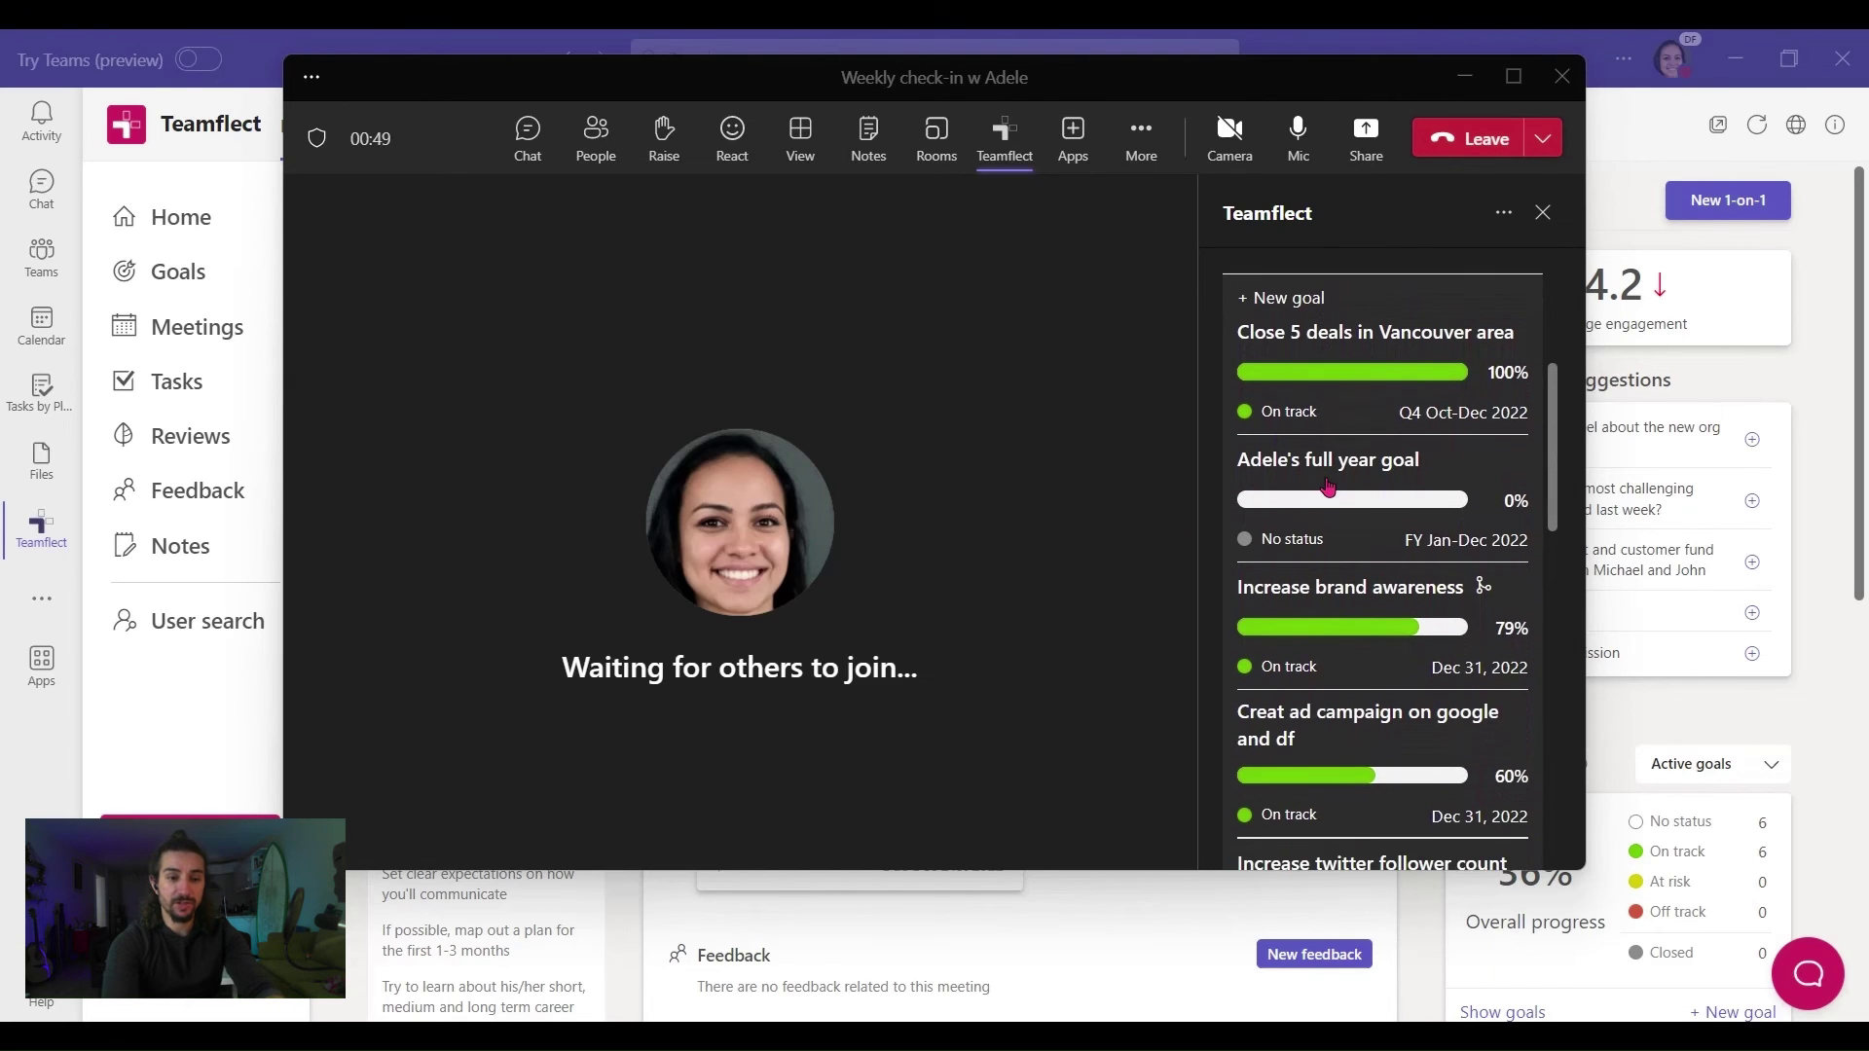
scroll(1329, 487, "up", 3)
scroll(1329, 487, "up", 2)
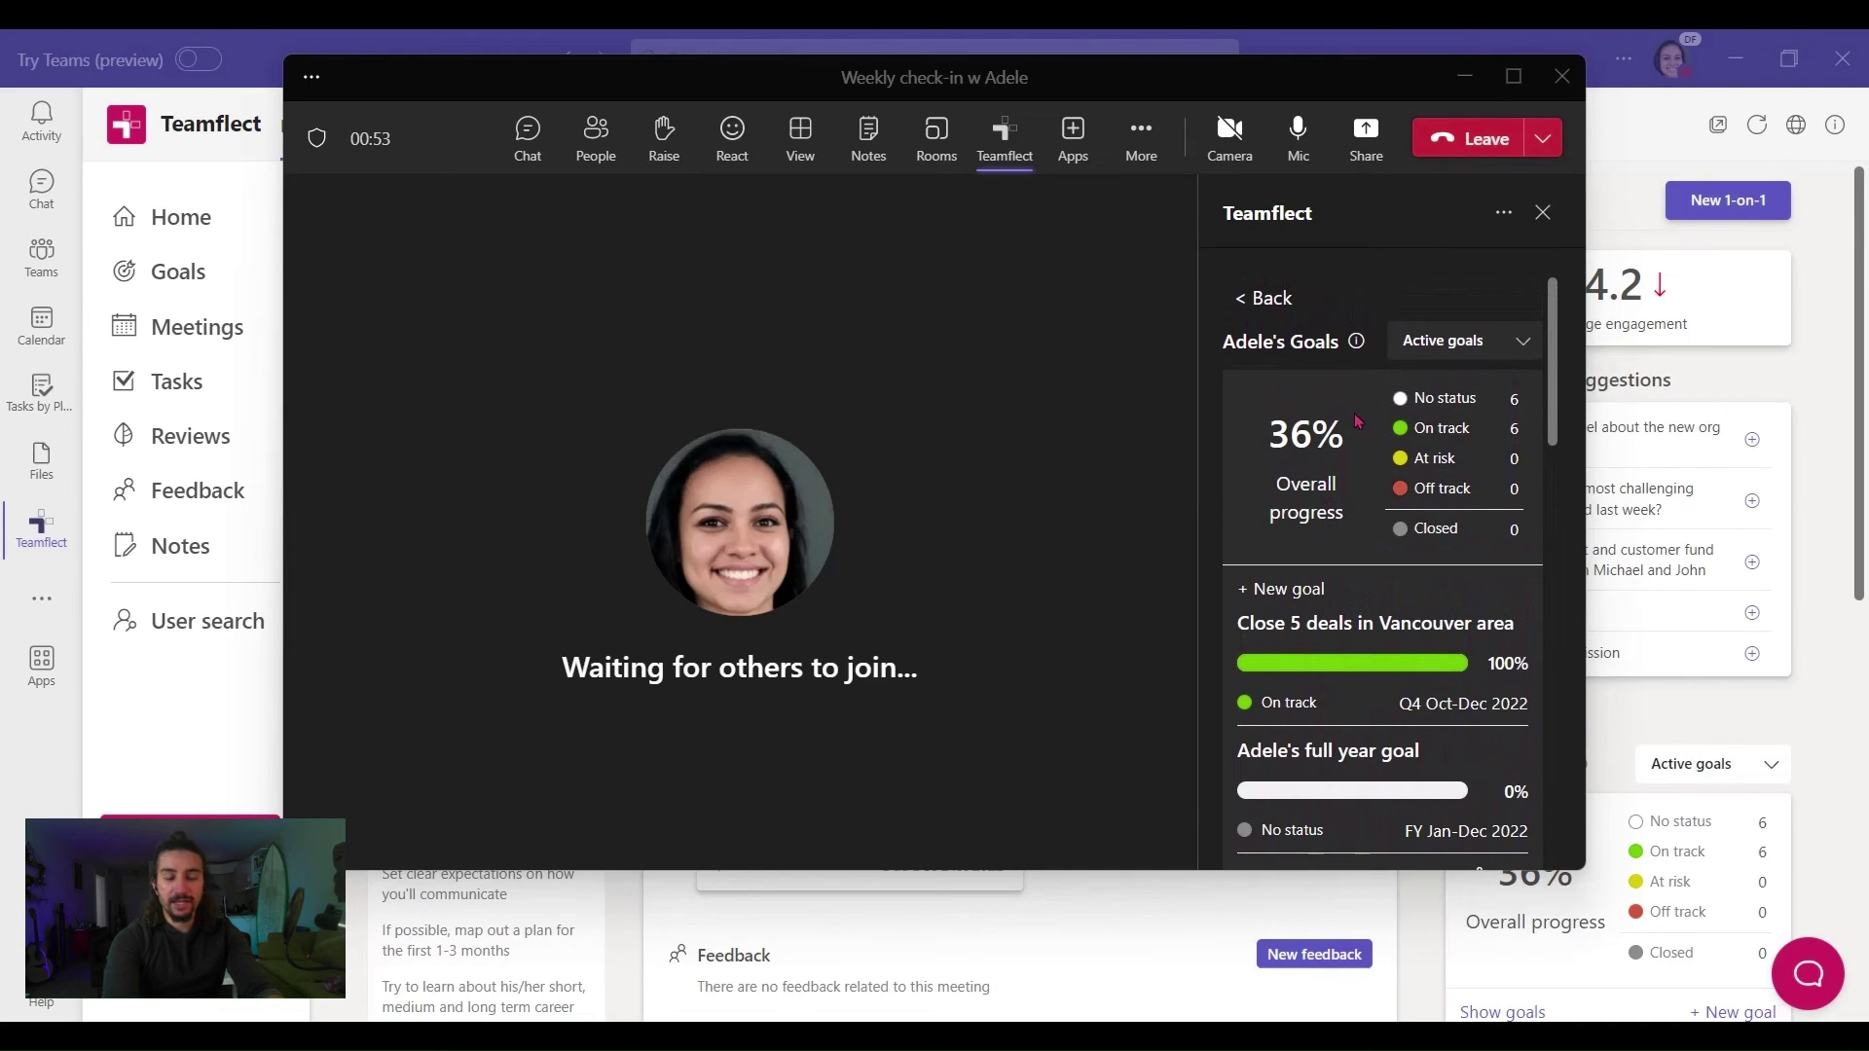
- Leave the meeting and check the recipient selection of the 1-on-1's summary email without sending it
left_click(1484, 156)
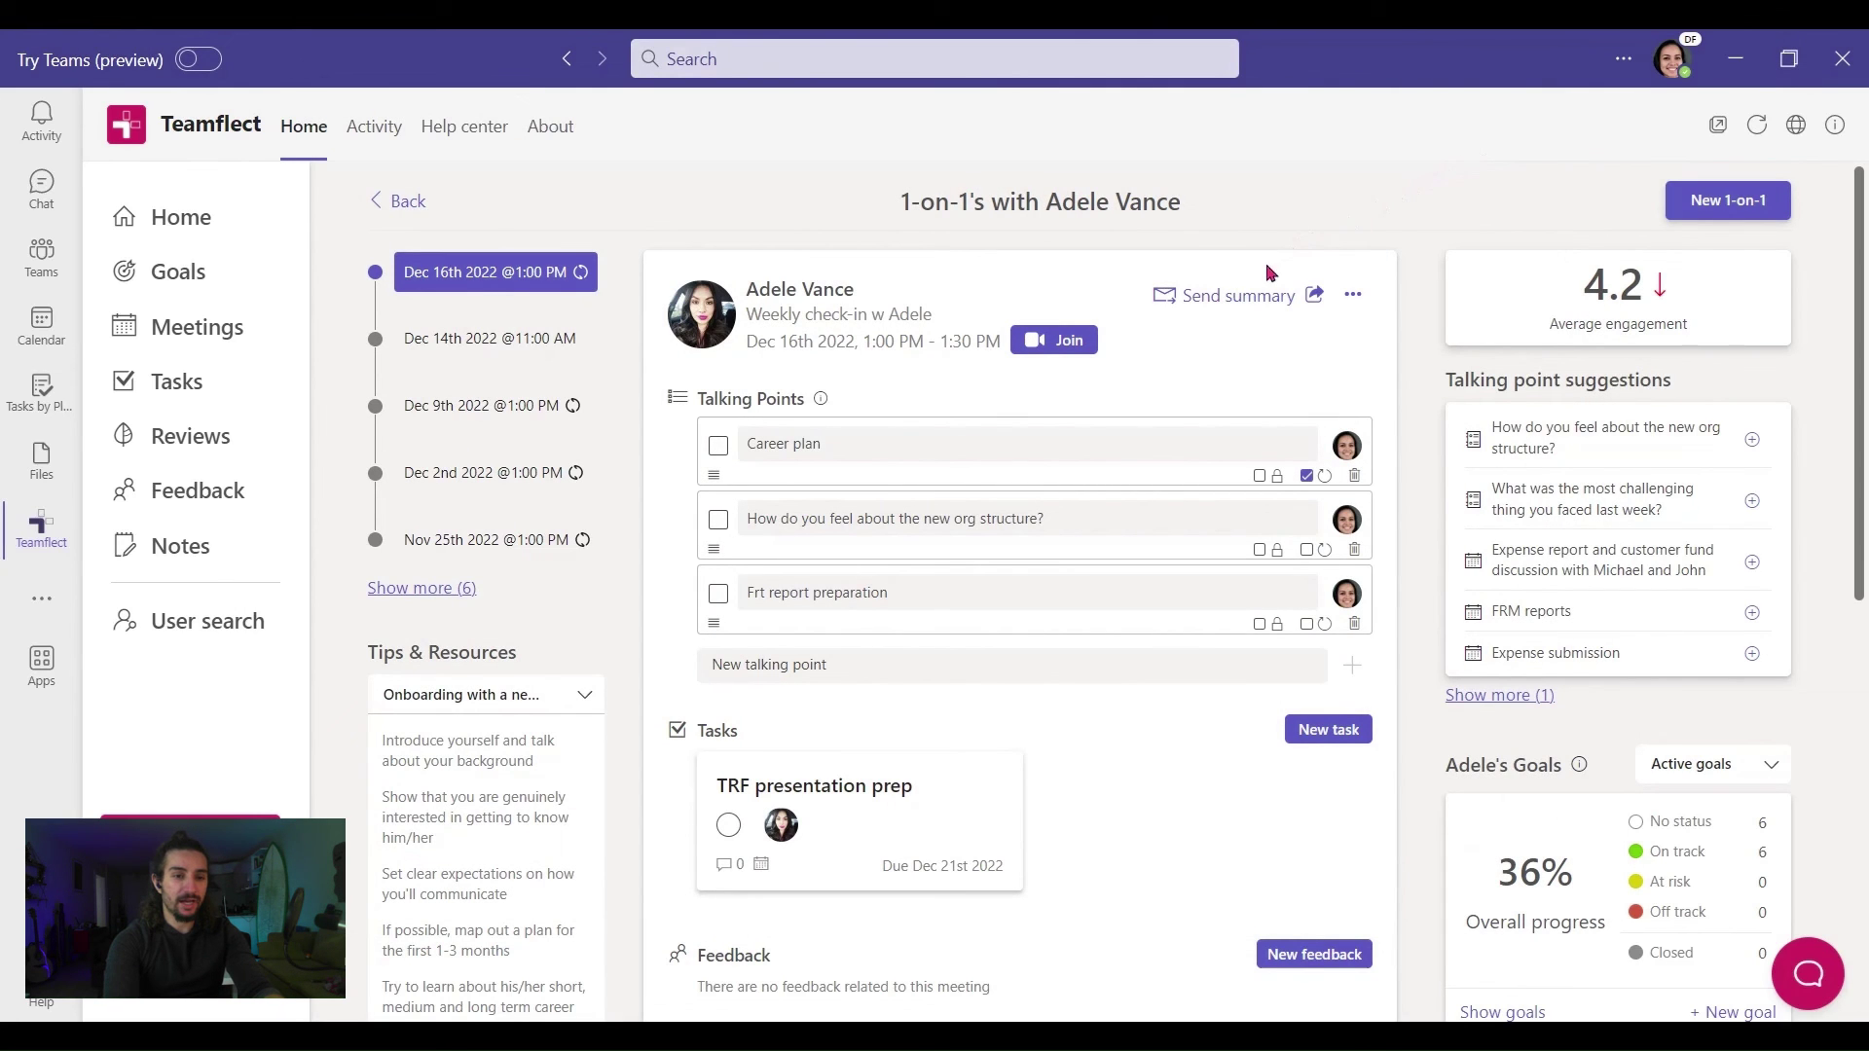
left_click(1225, 305)
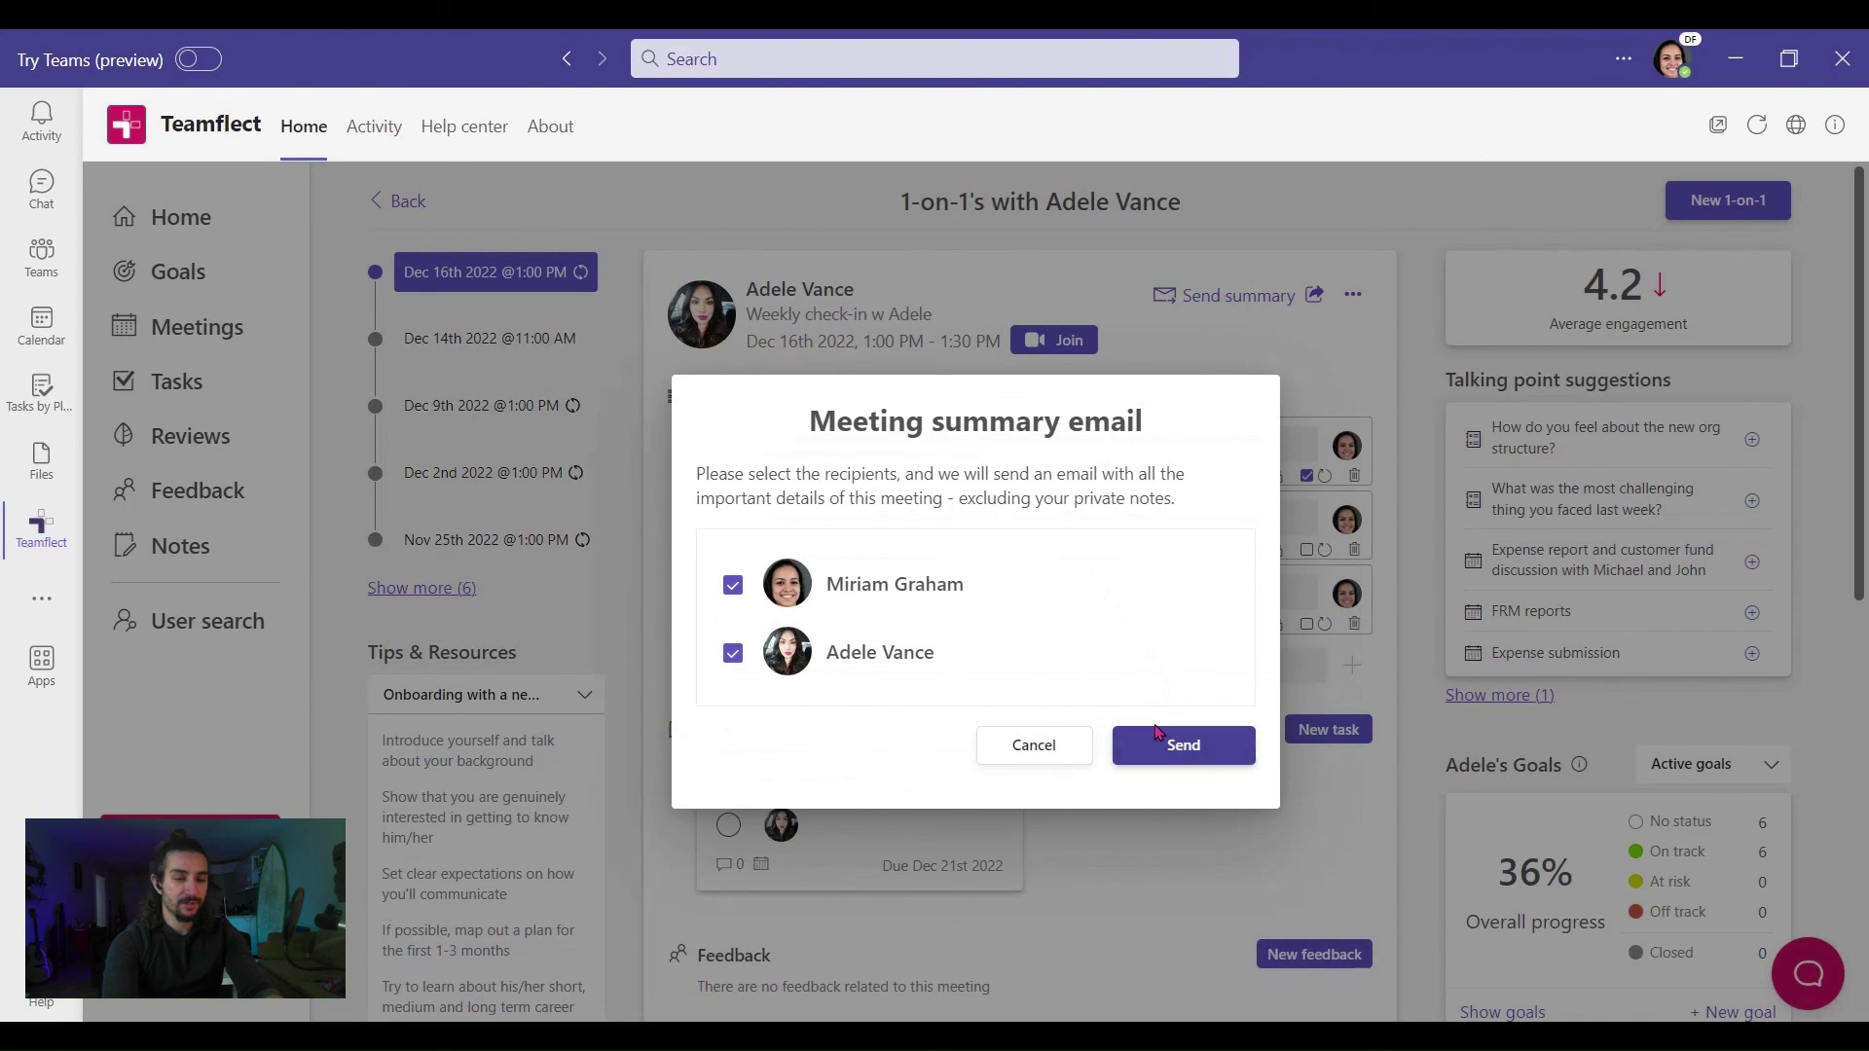
left_click(1061, 745)
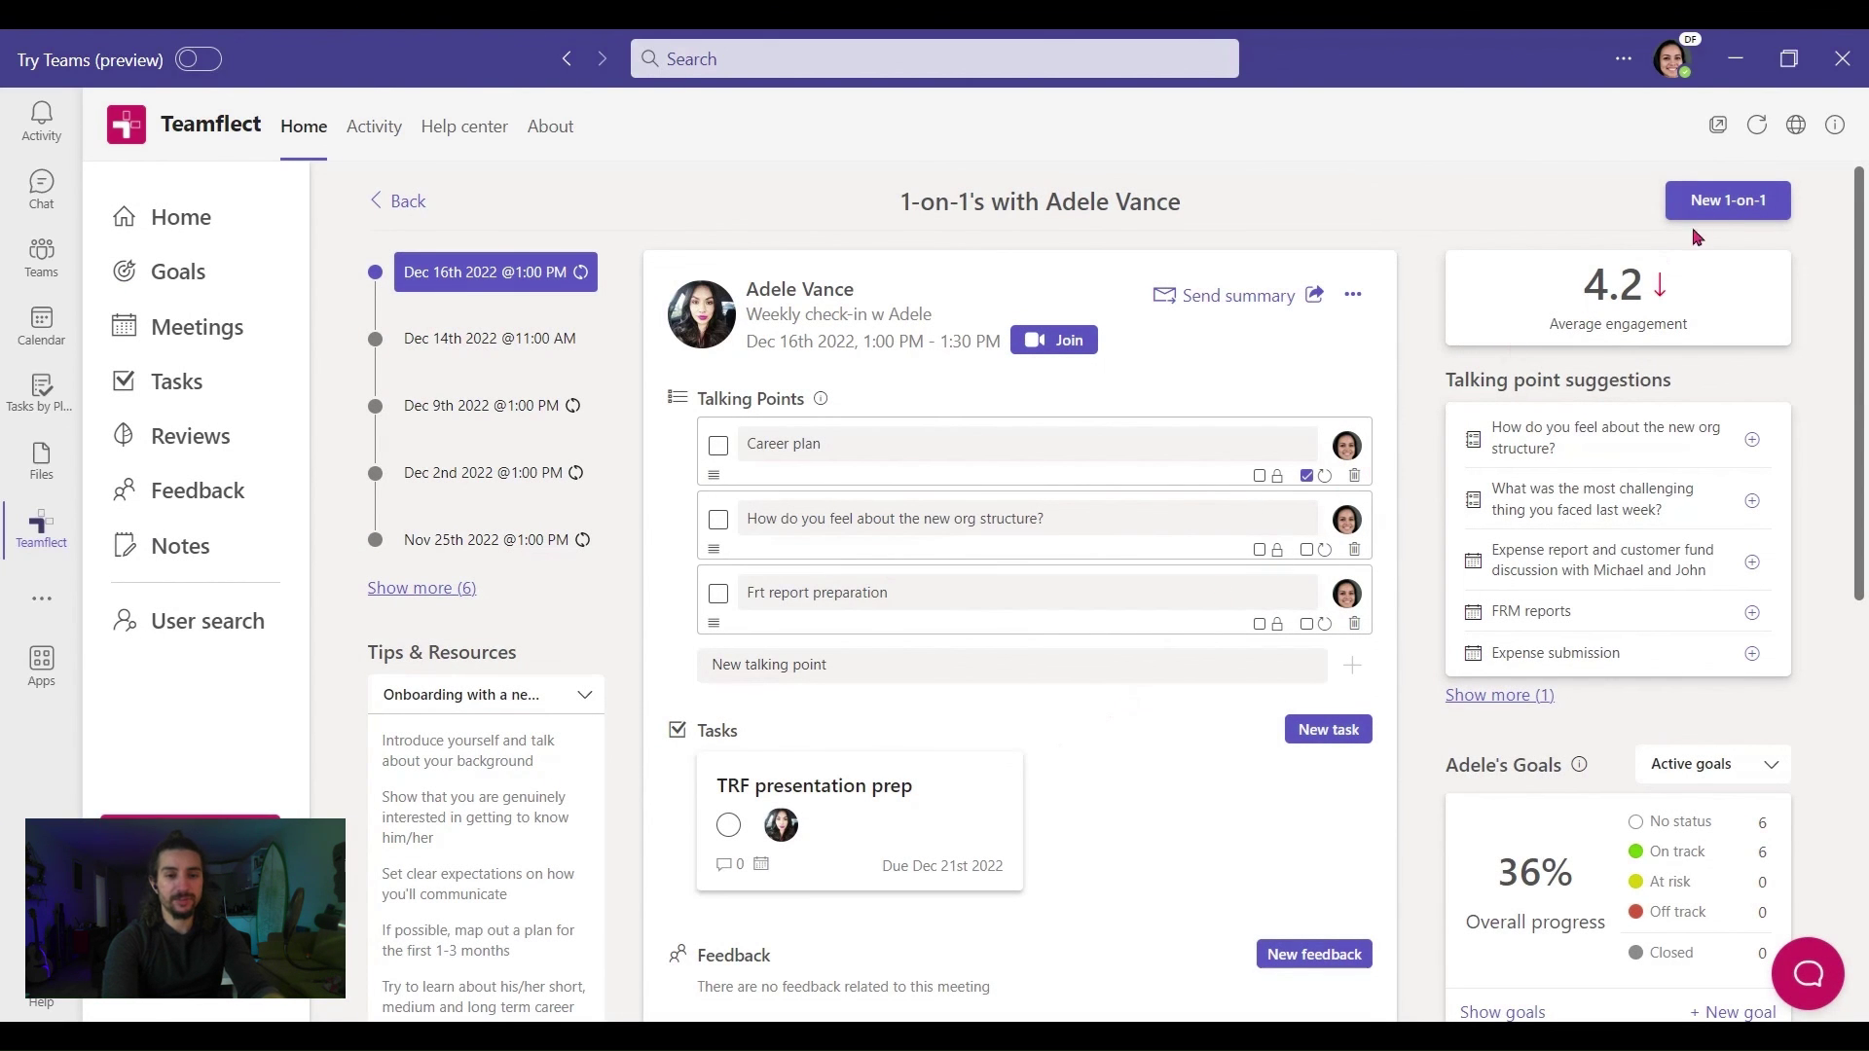
- Look over the new 1-on-1 form, including Thursday's mutually available time slots, and close it without scheduling a meeting
left_click(1728, 208)
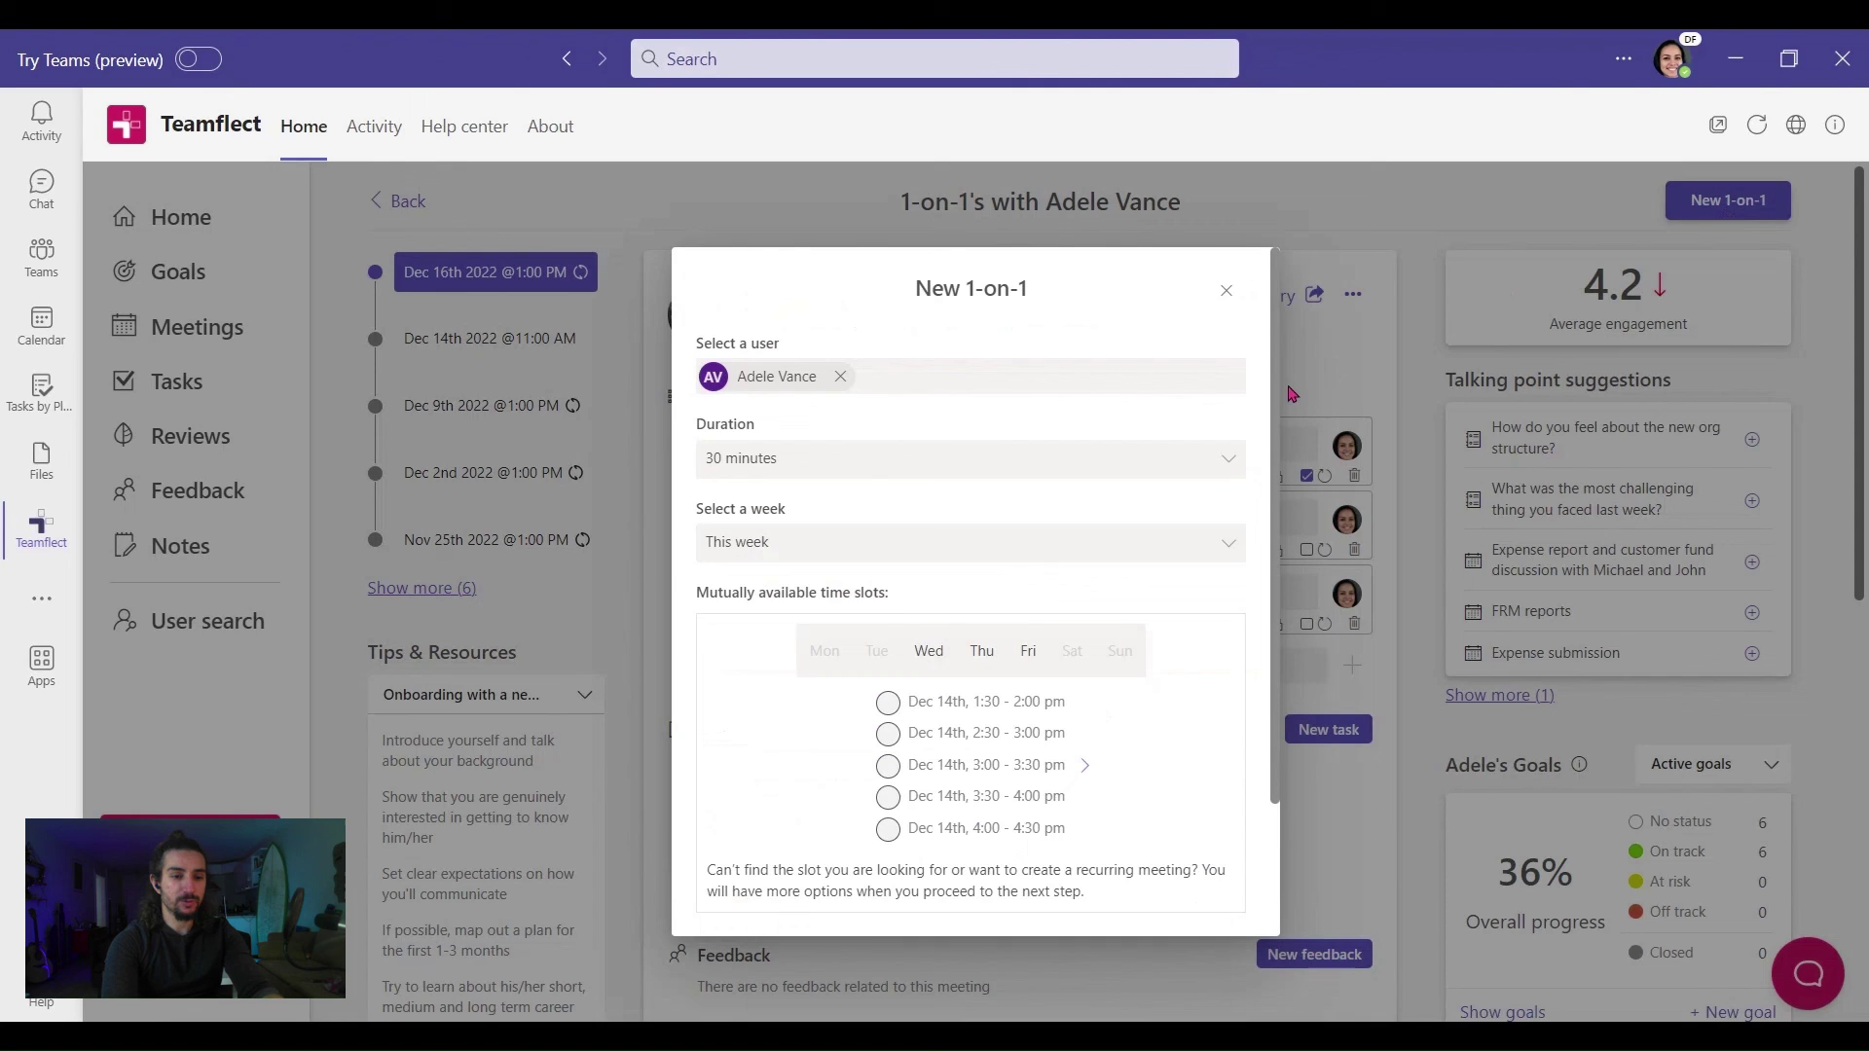
left_click(983, 650)
scroll(1001, 681, "down", 2)
scroll(997, 672, "up", 2)
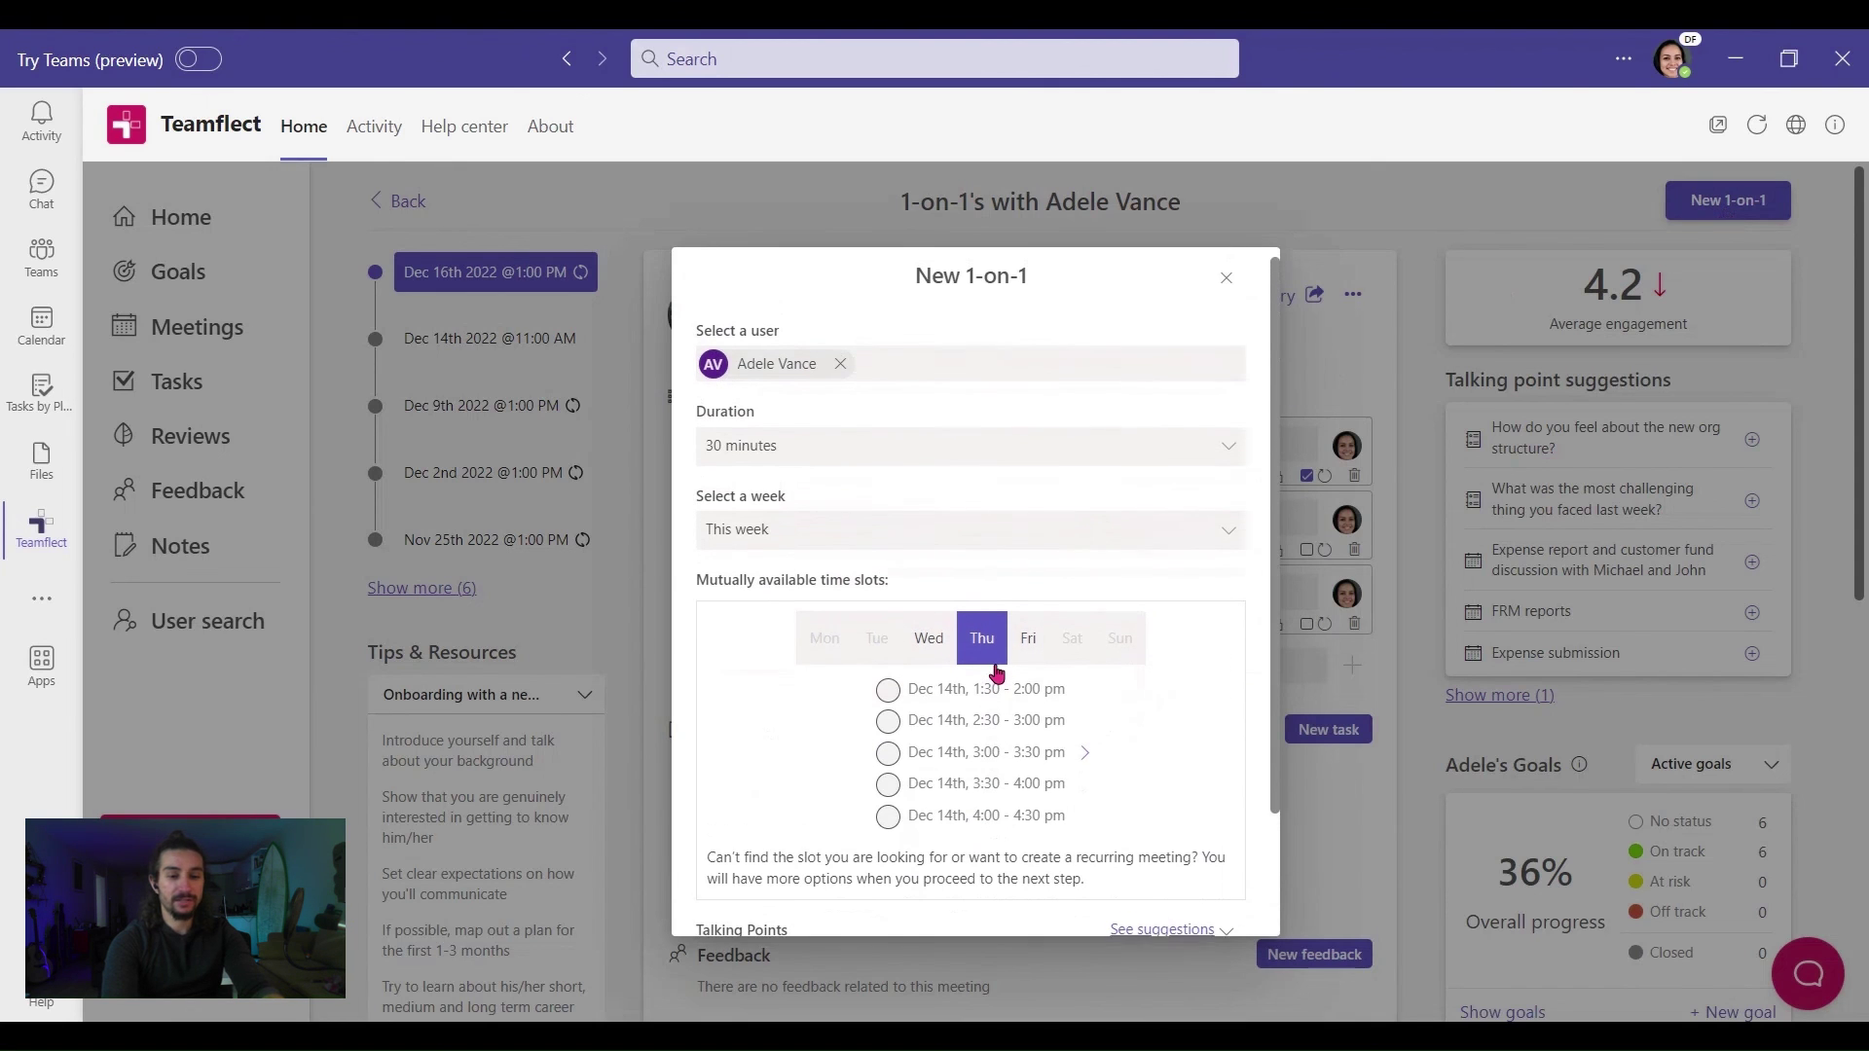
left_click(1394, 201)
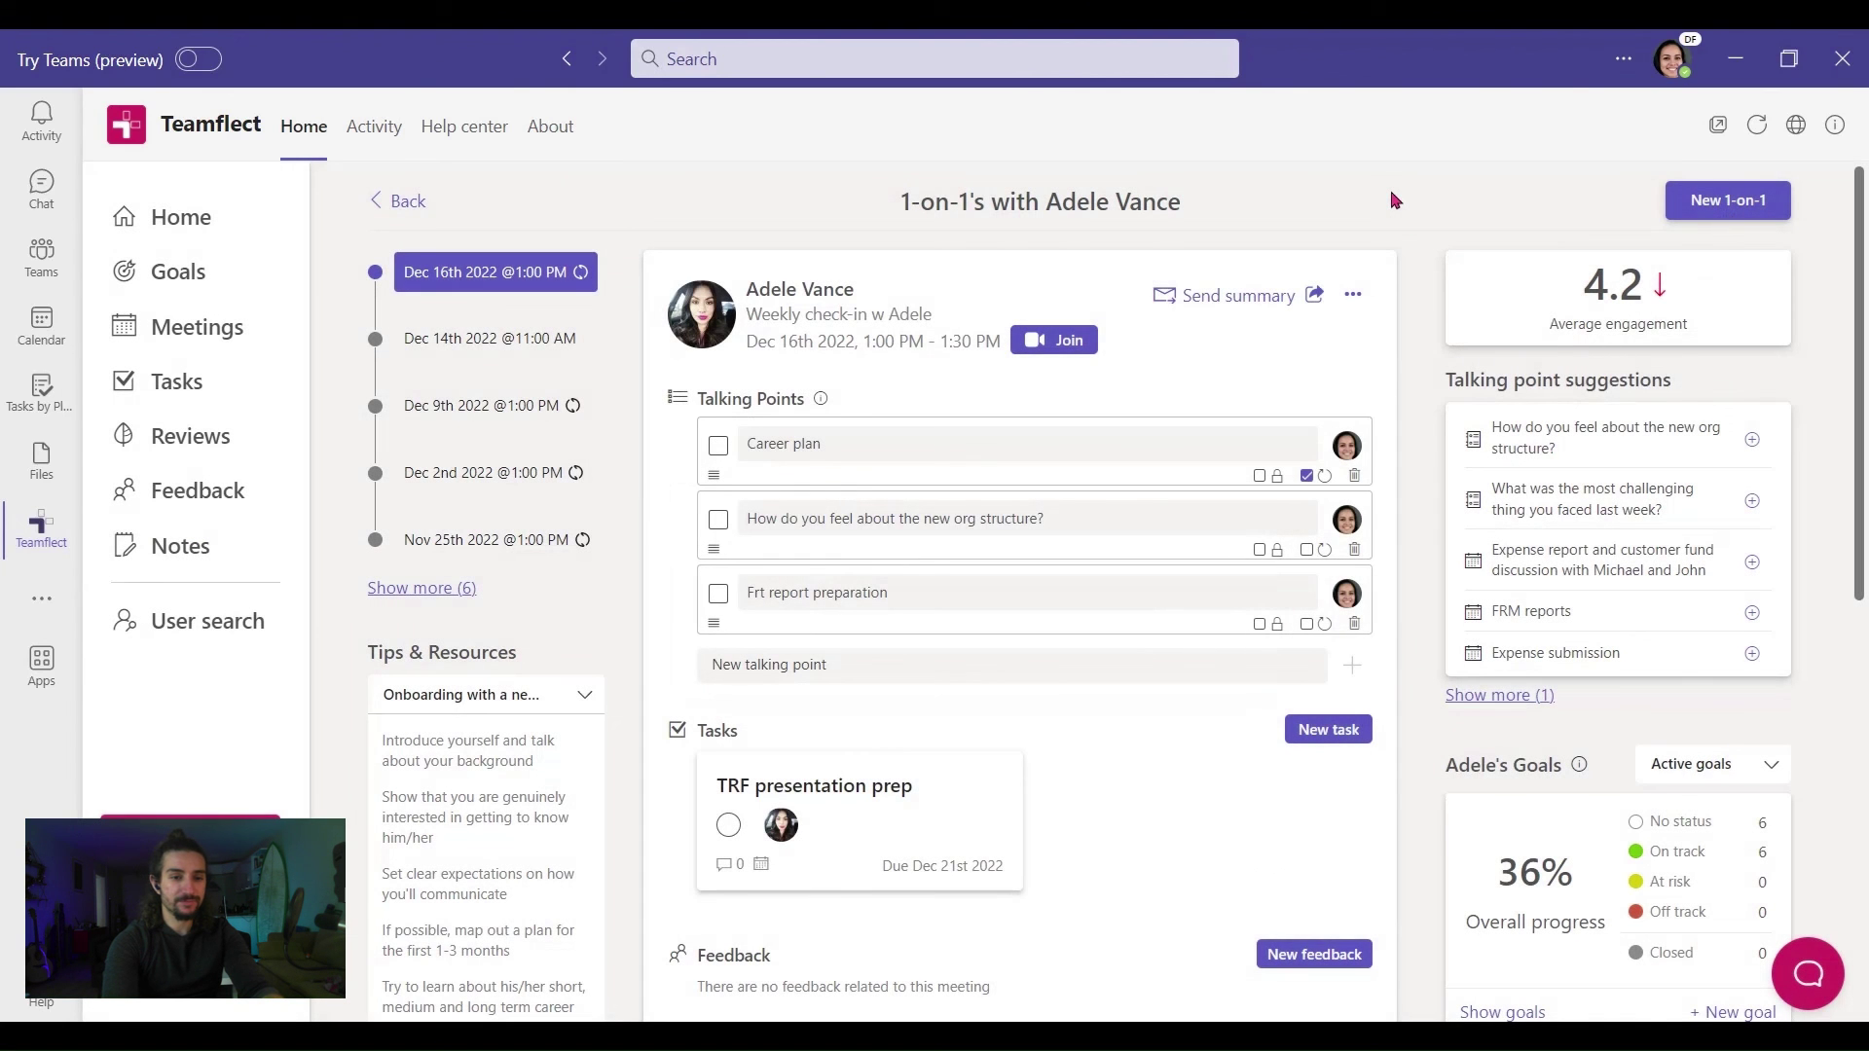